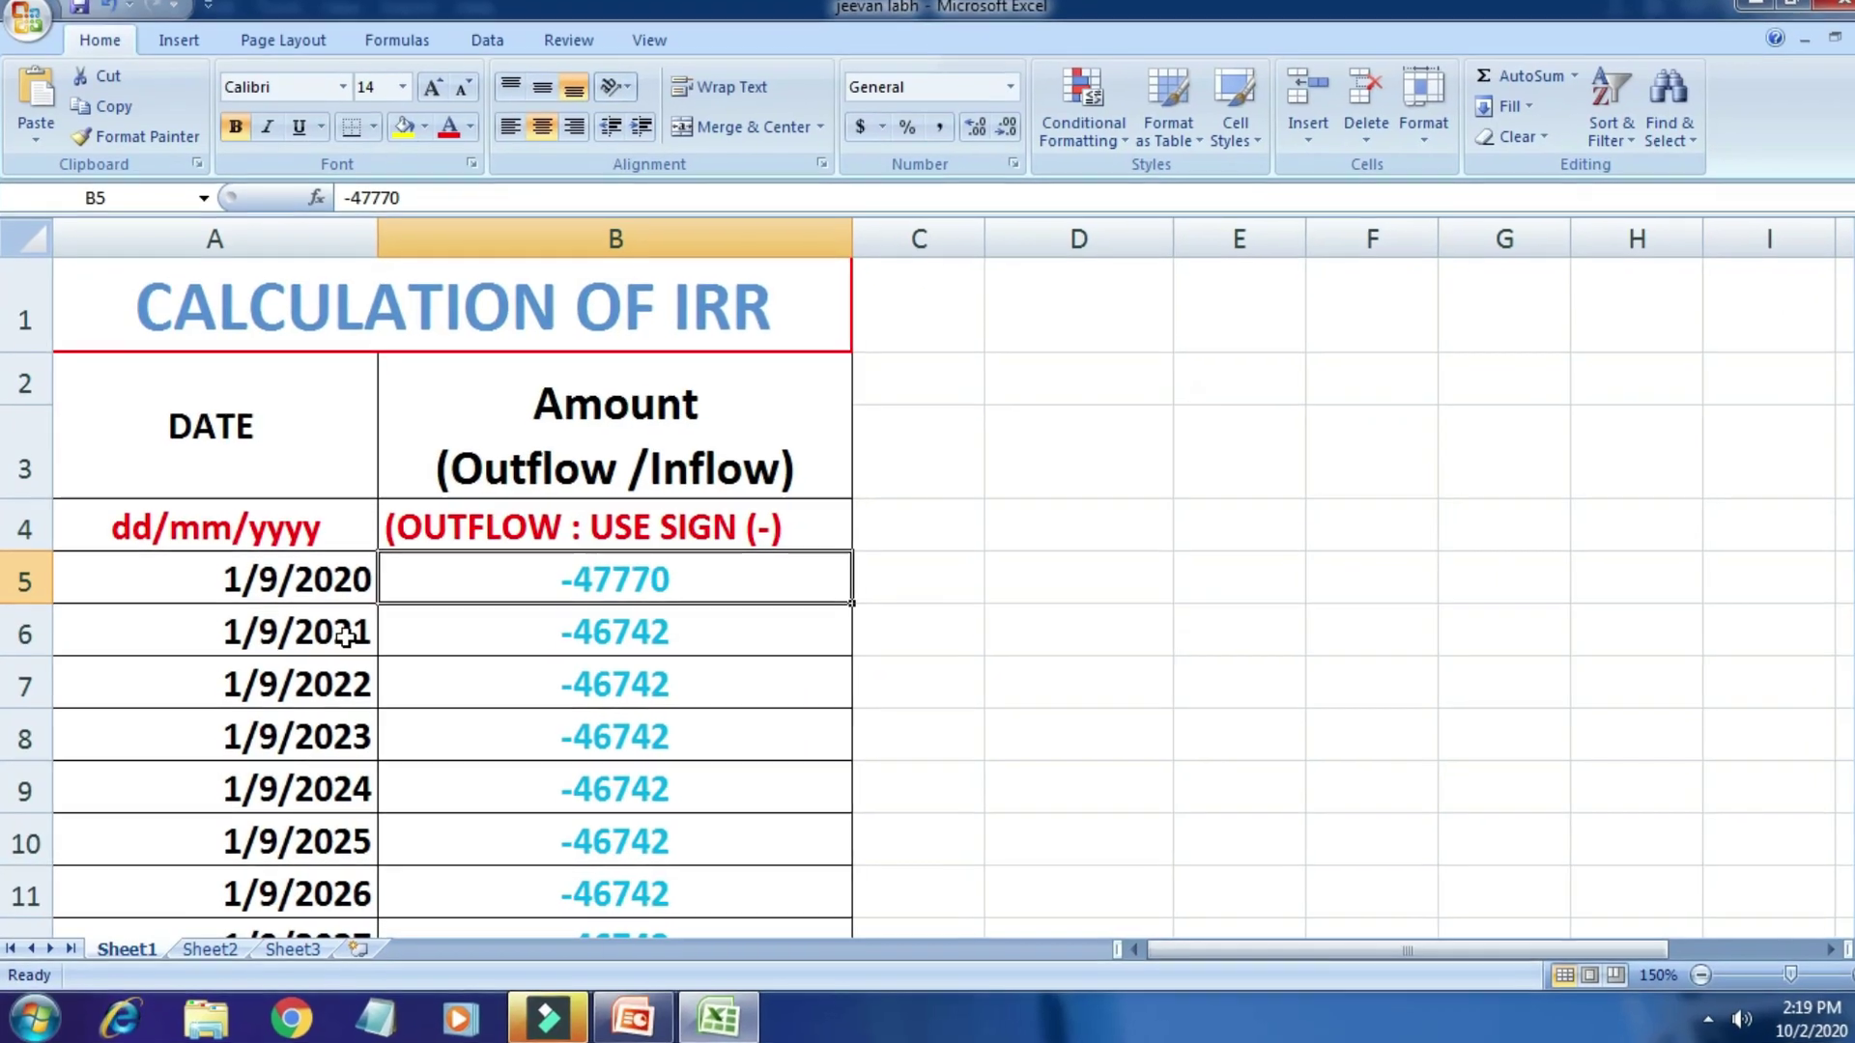
Examine the Jeevan Labh schedule's dates and premium outflows down to the final payout row
key(Down)
key(Down)
key(Down)
key(Down)
key(Down)
key(Down)
key(Down)
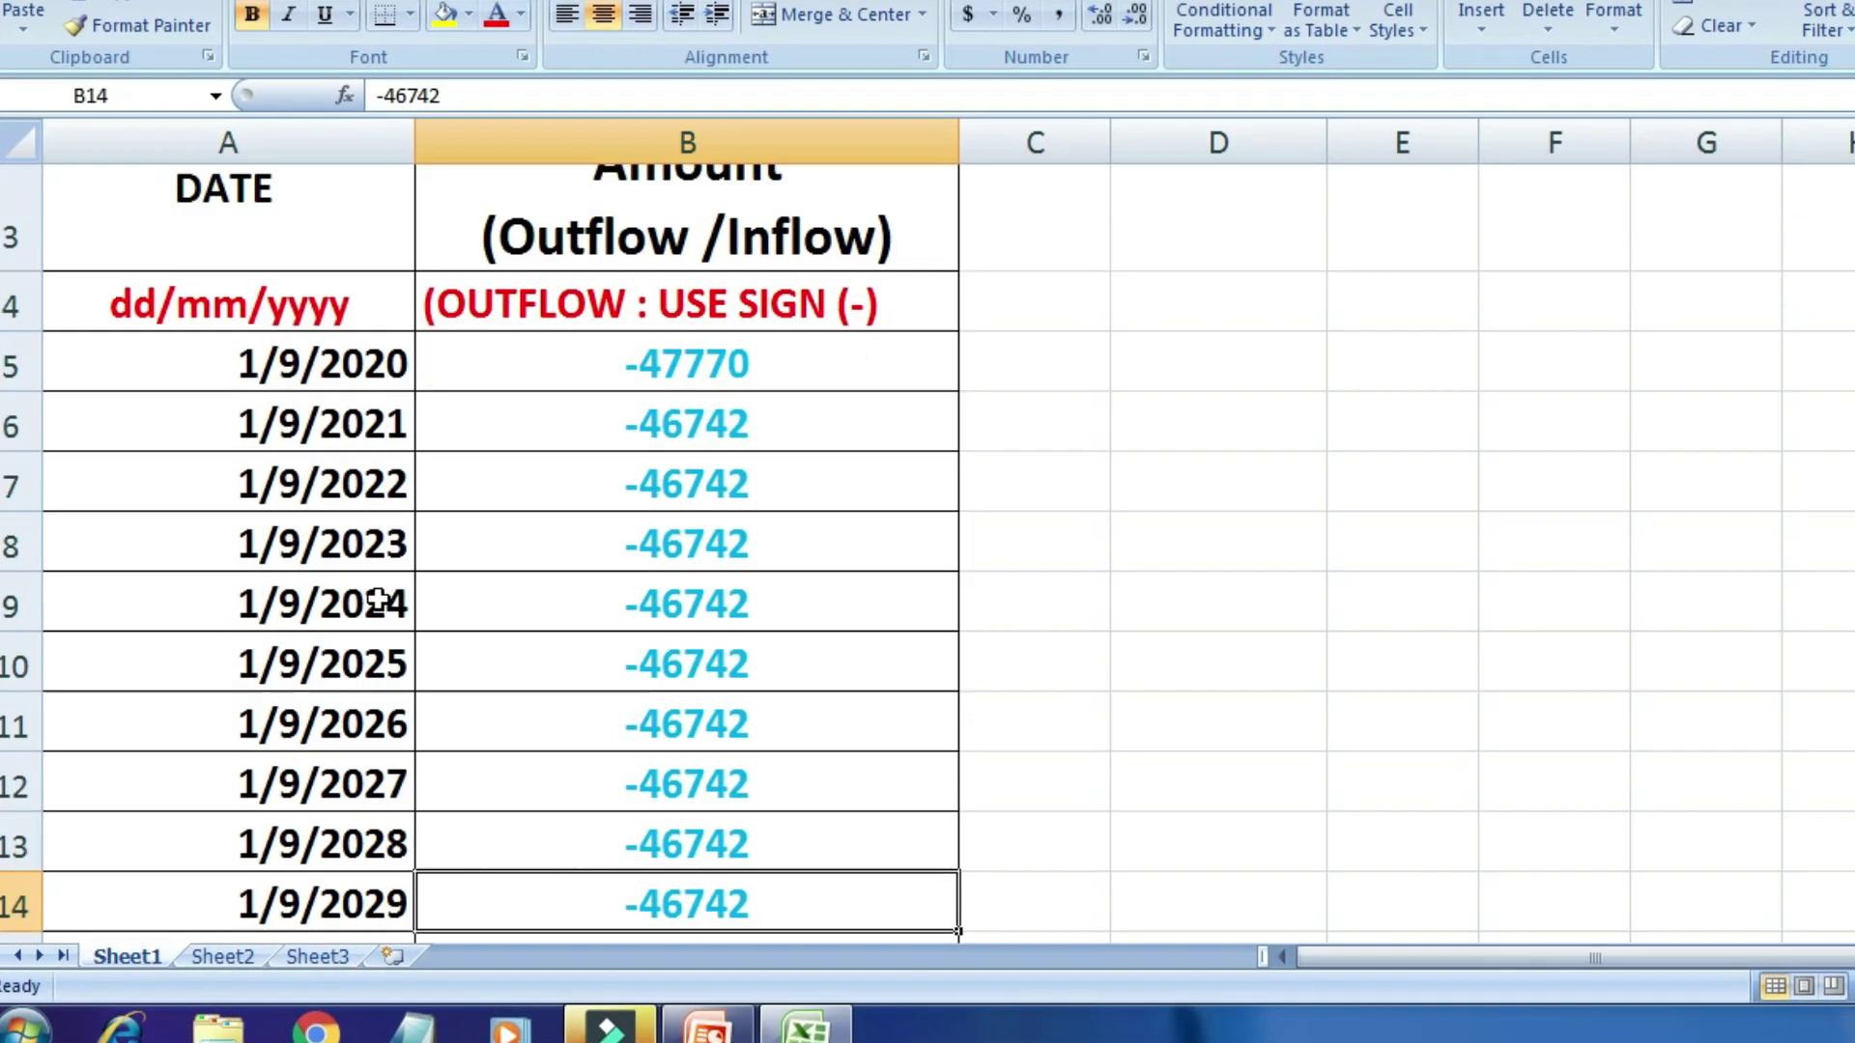
key(Left)
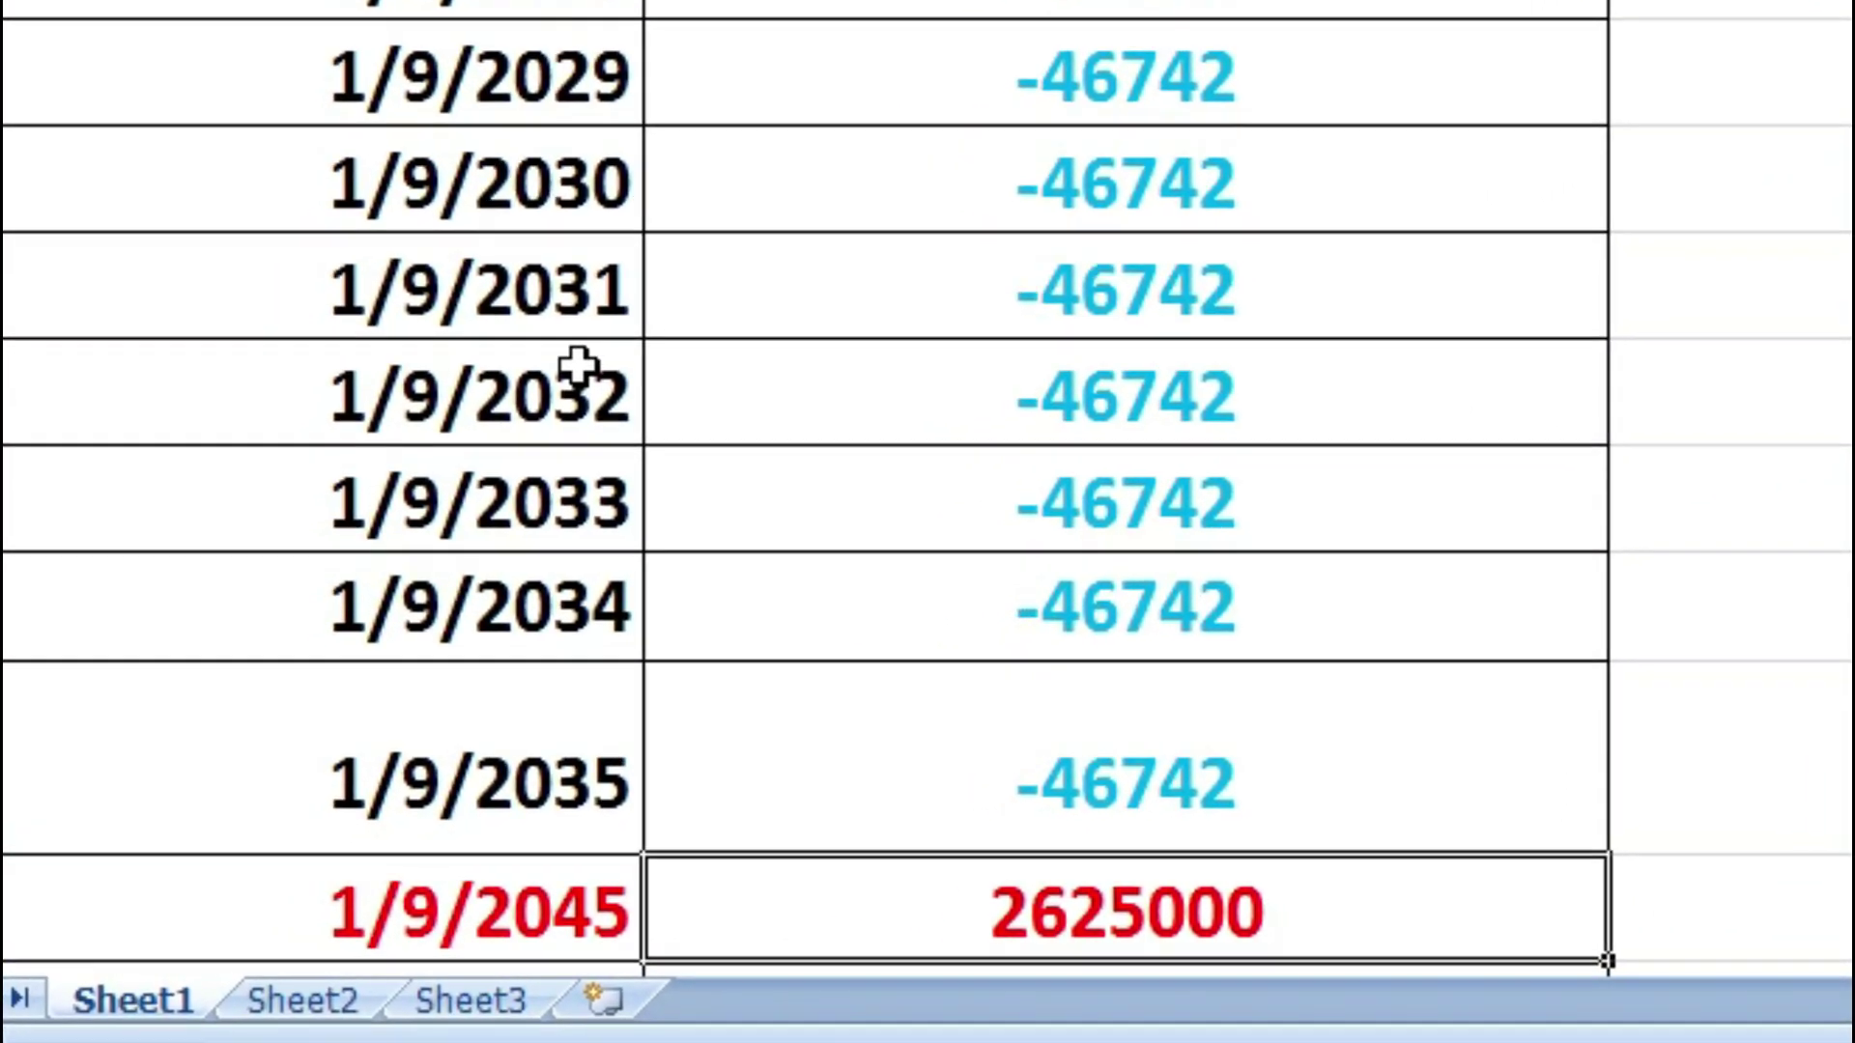
Start an XIRR formula in cell D16 with the amounts in B5:B21 as its values
click(1072, 641)
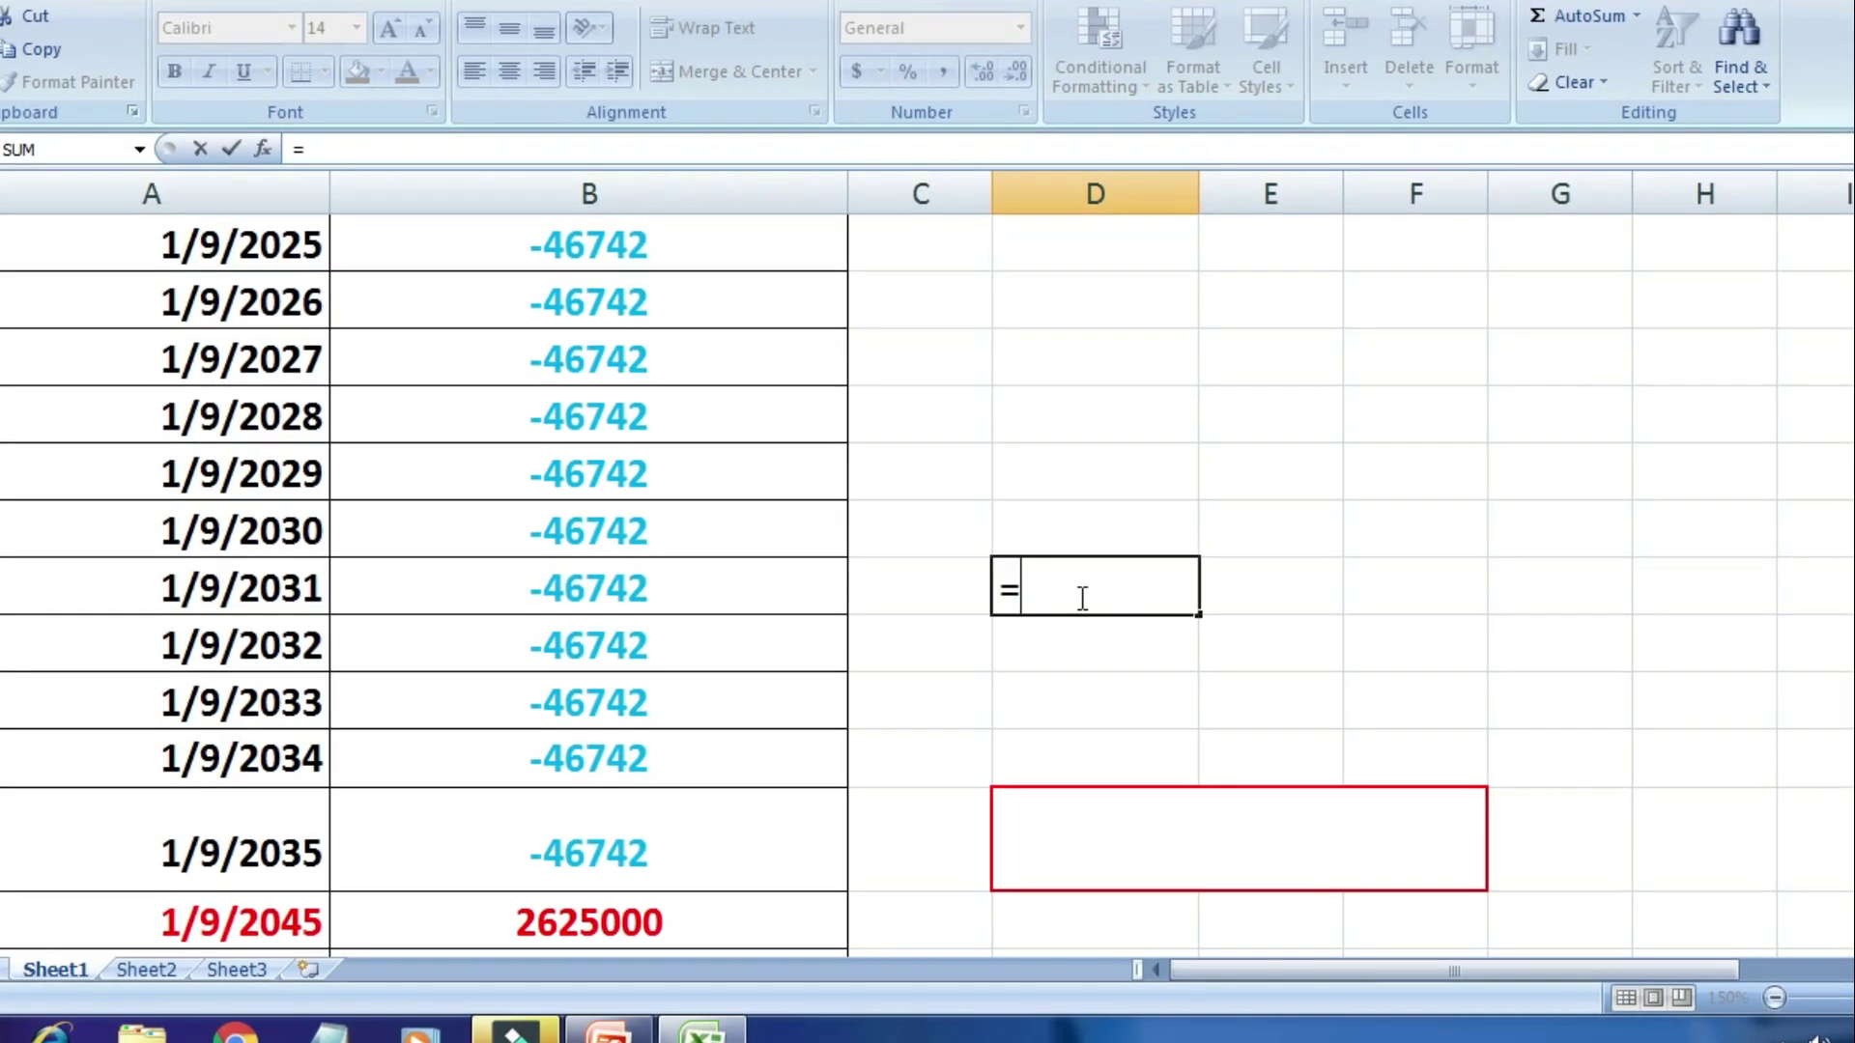
text(XIRR)
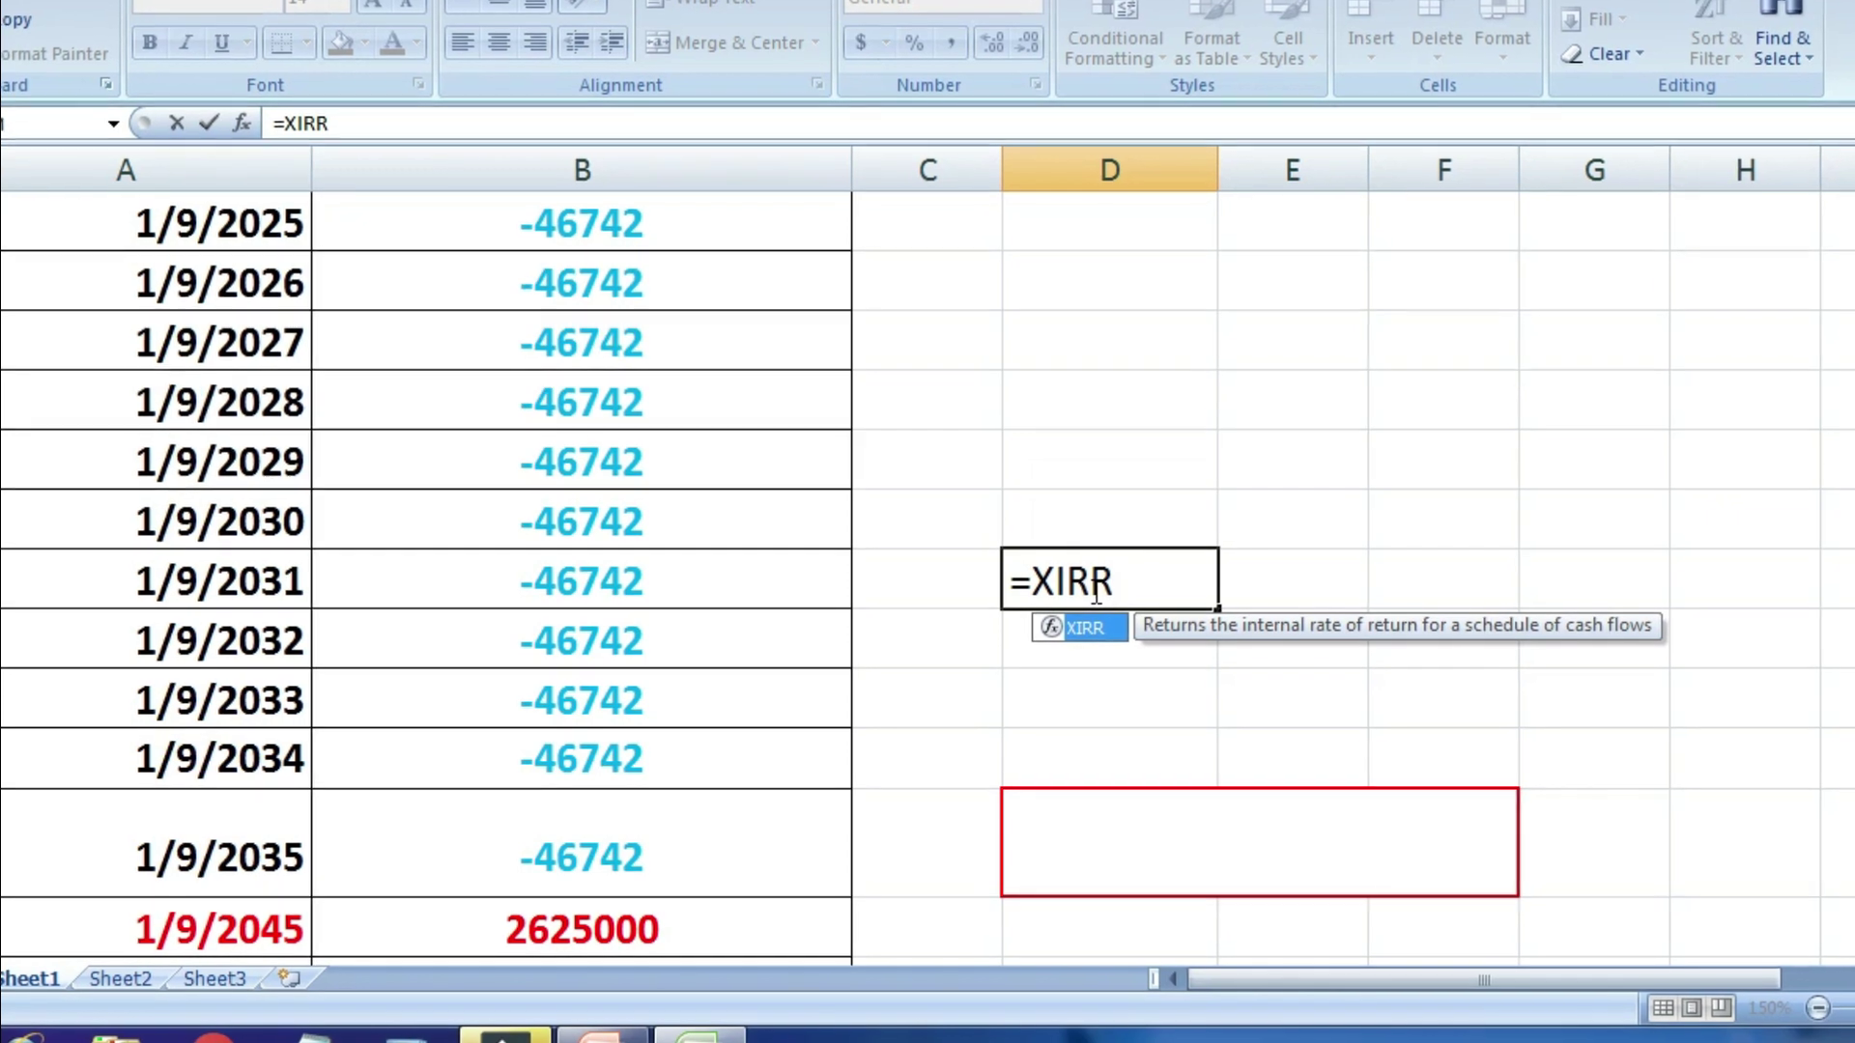
text(()
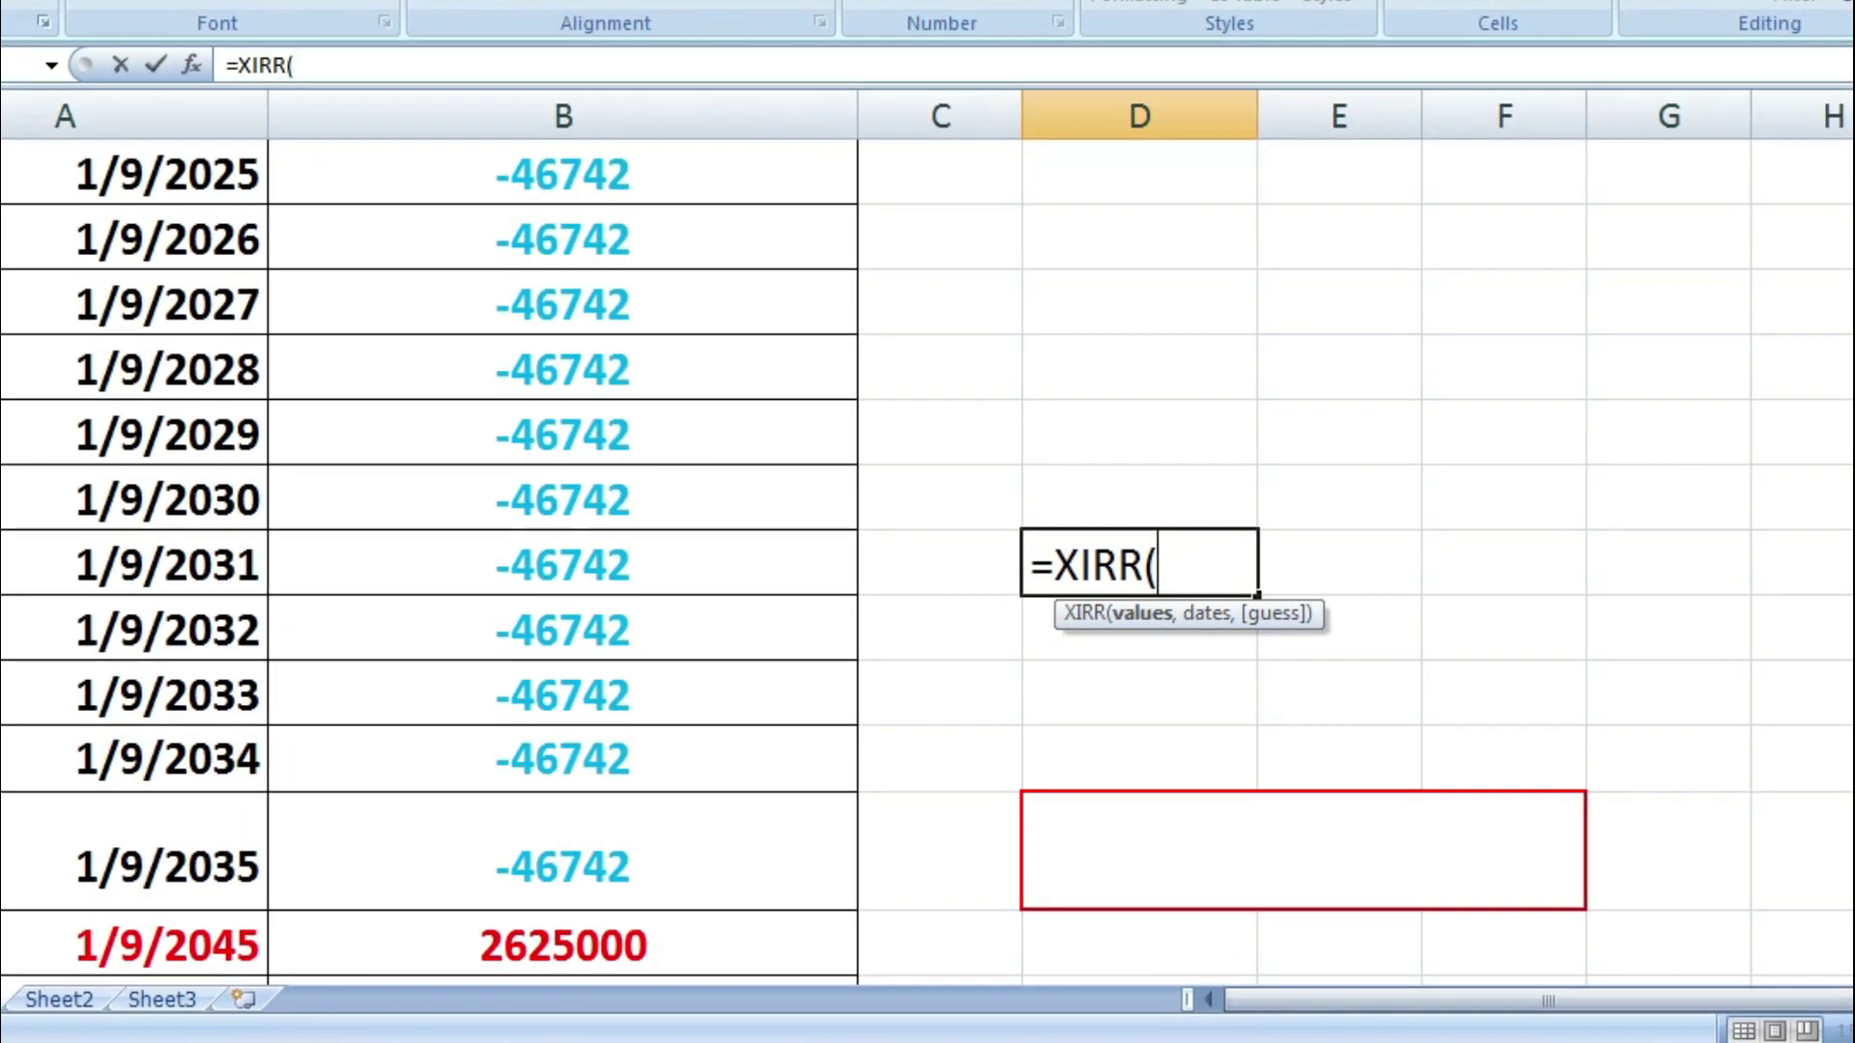
scroll(927, 560, up, 3)
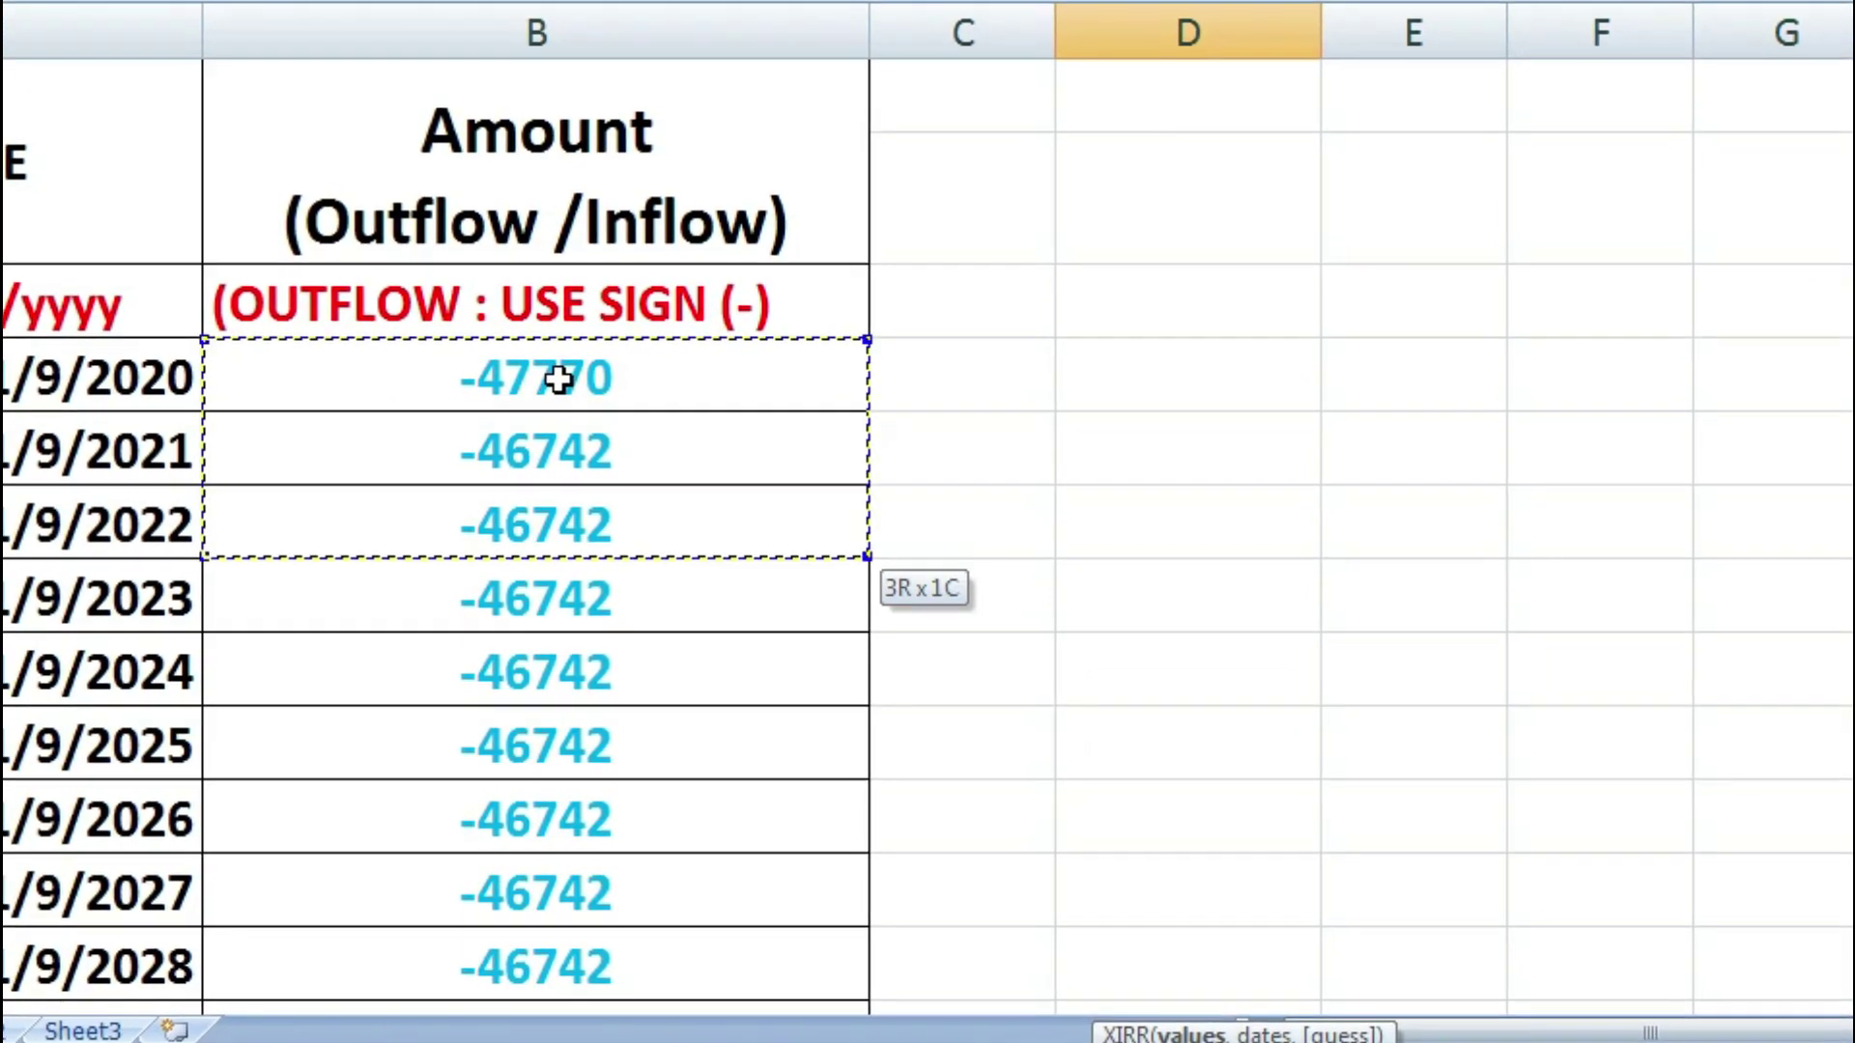
key(shift+Down)
key(shift+Down)
key(shift+Down)
key(shift+Down)
key(shift+Down)
key(shift+Down)
key(shift+Down)
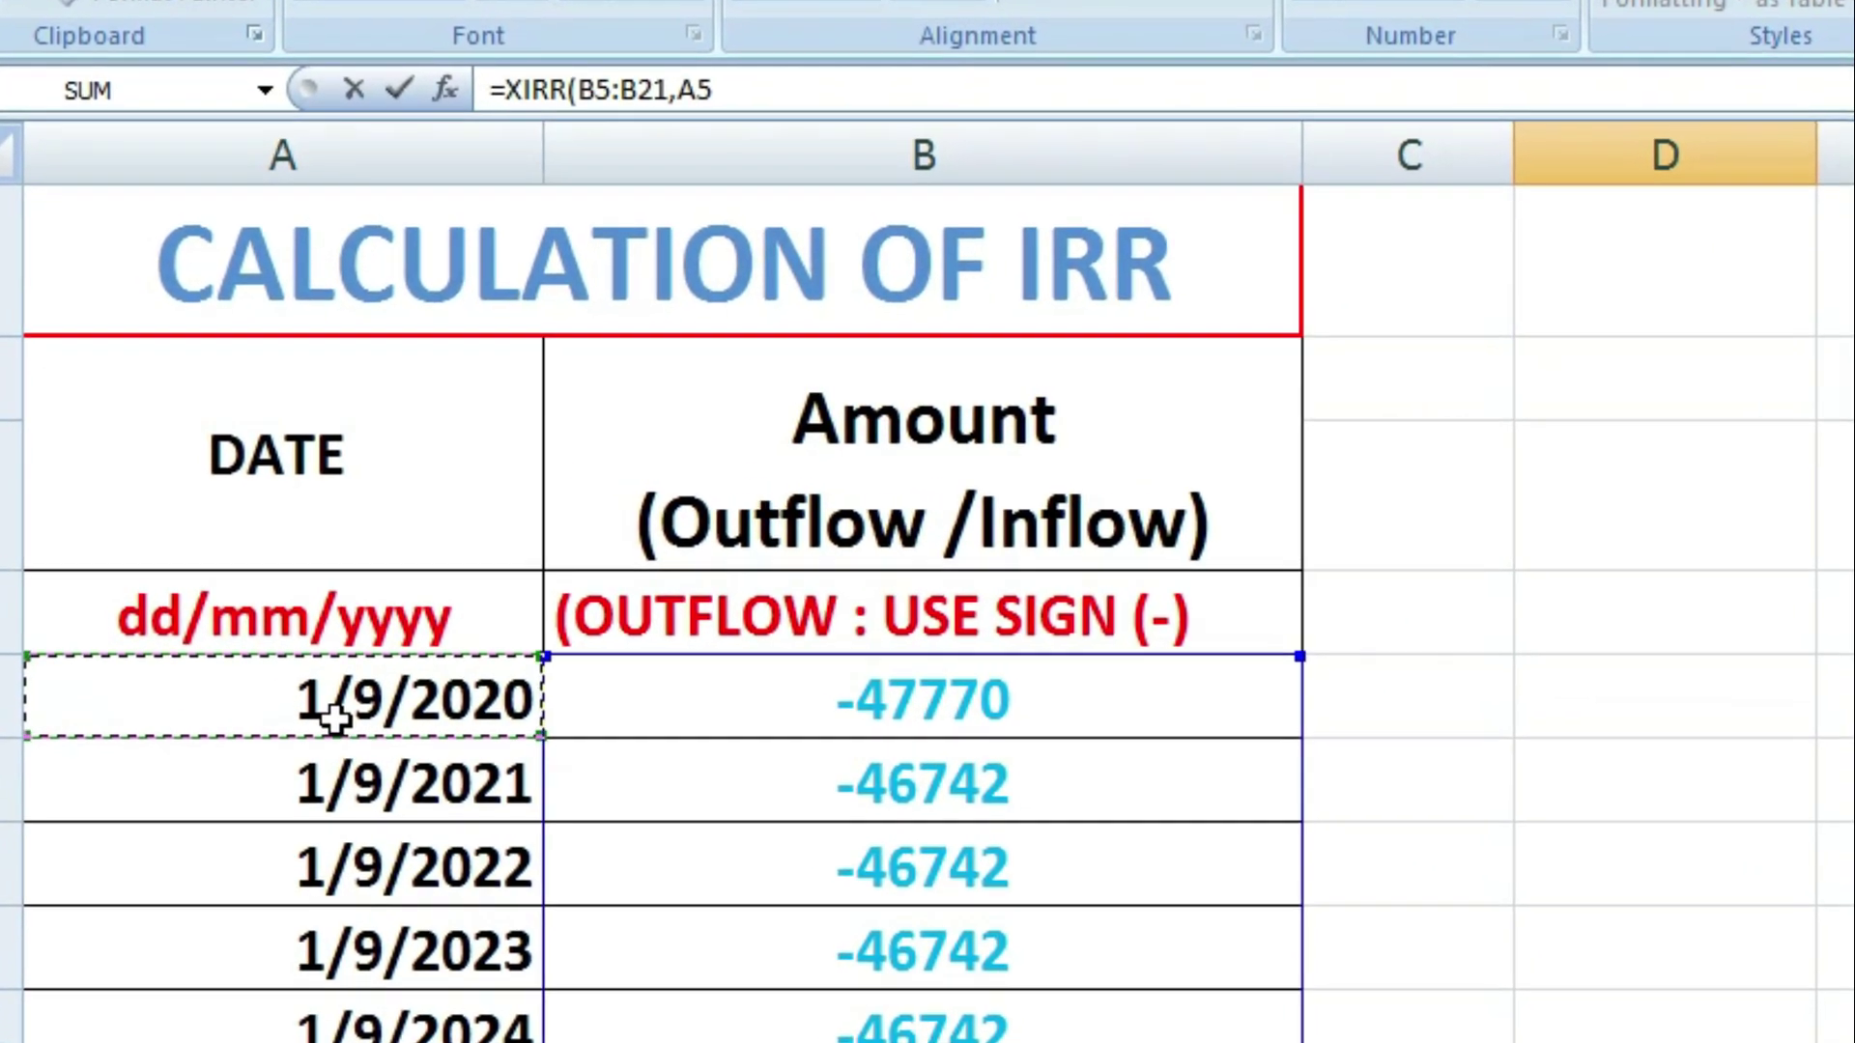
Add A5:A21 as the dates of the XIRR formula and complete it
drag(374, 773, 367, 790)
drag(432, 851, 271, 553)
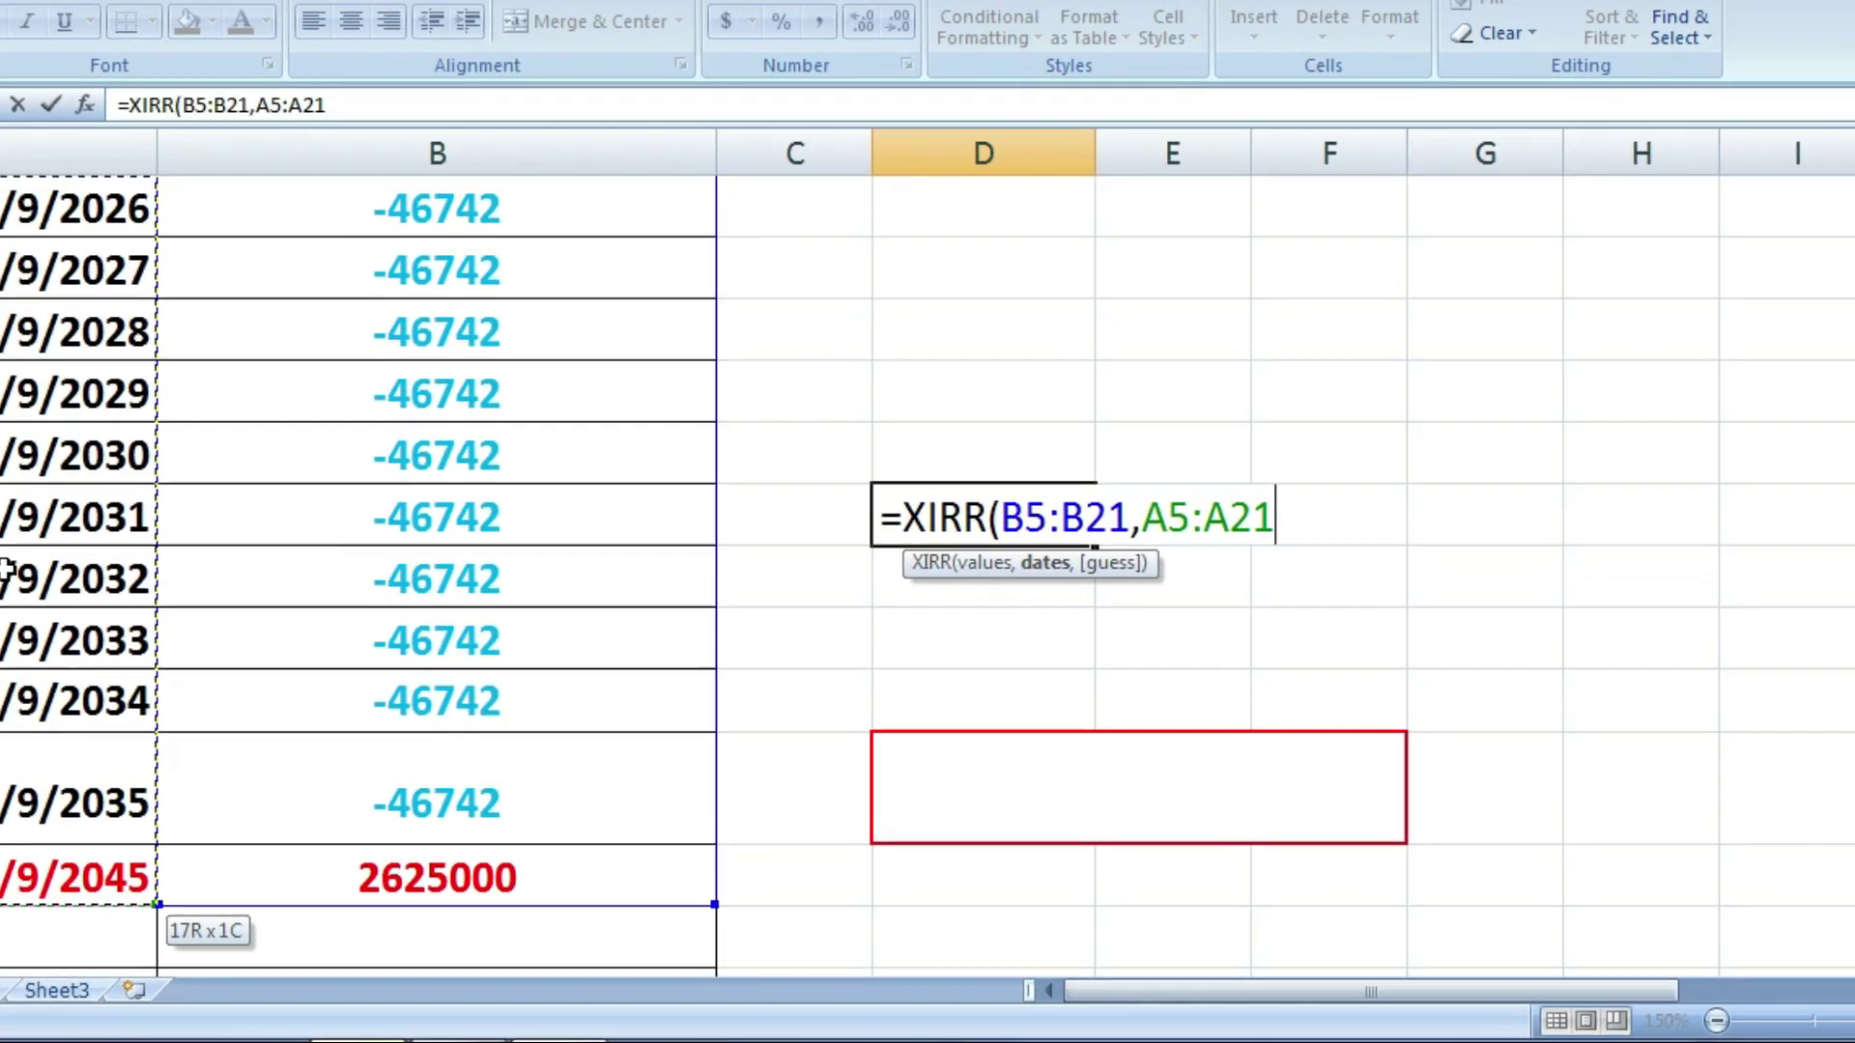
text())
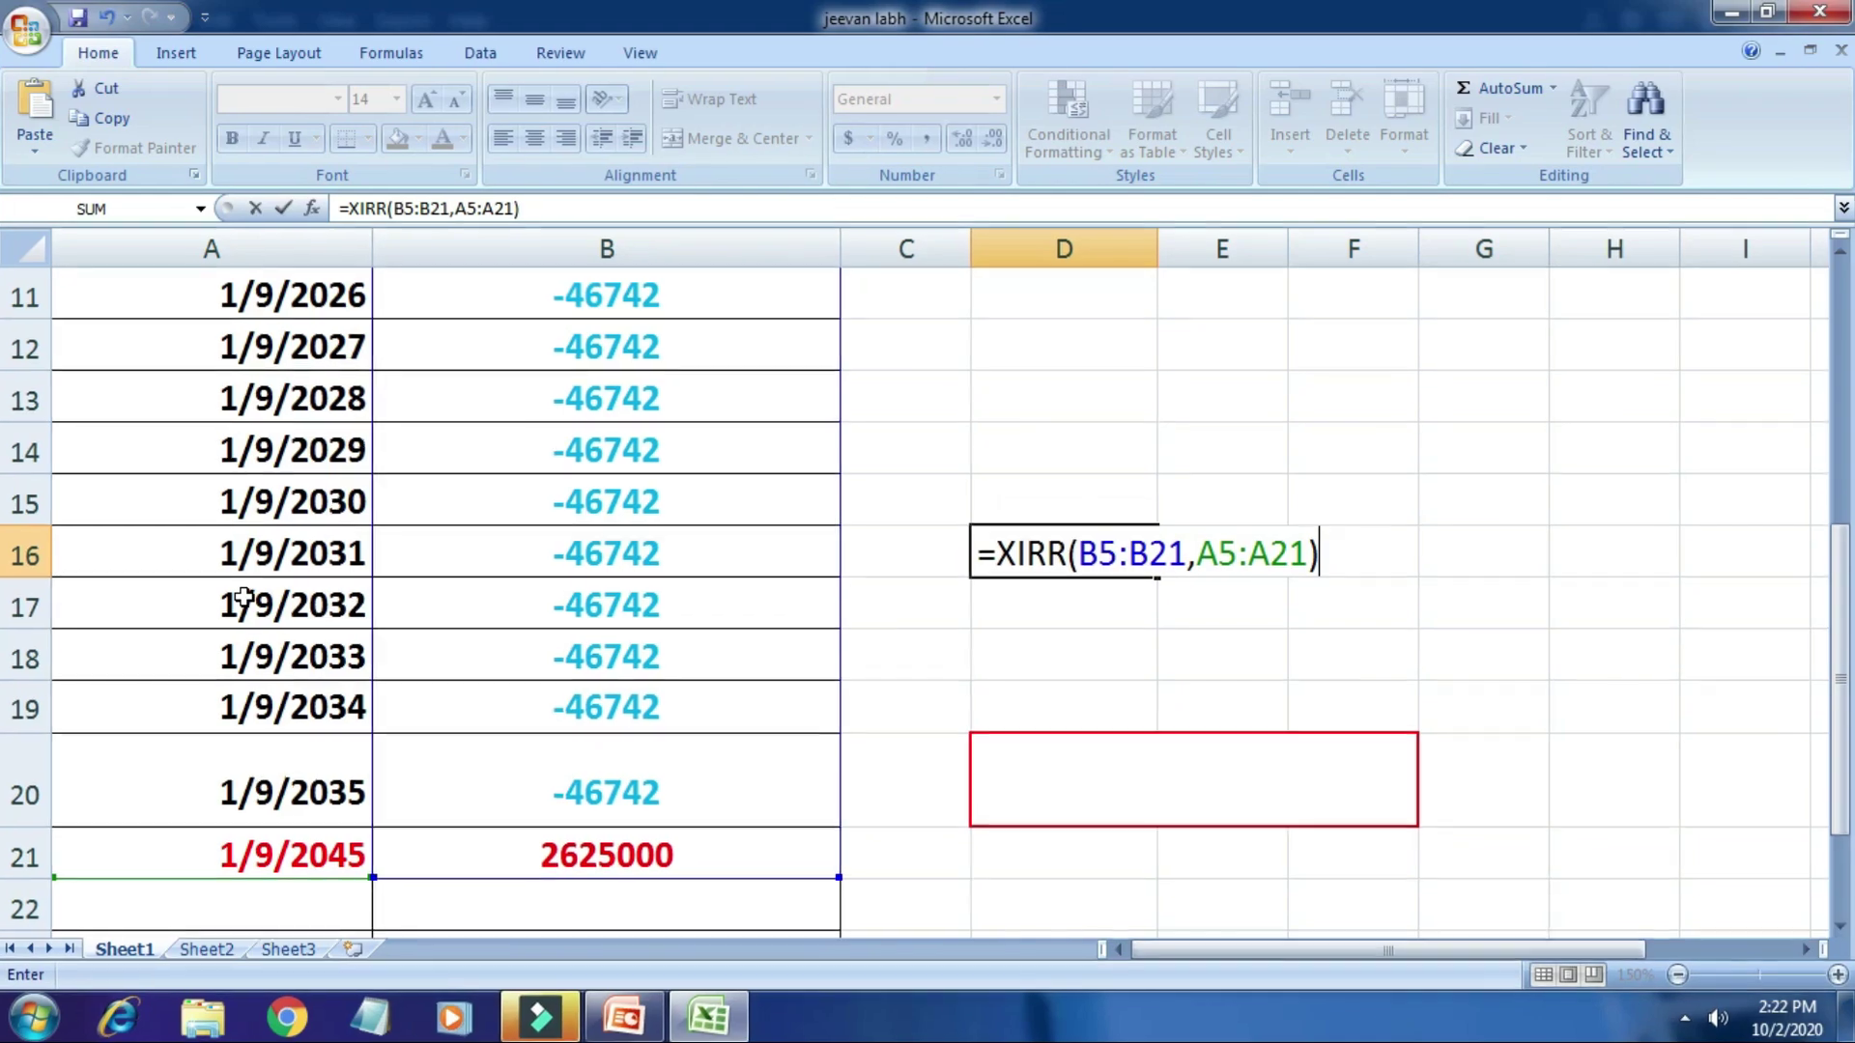
key(Return)
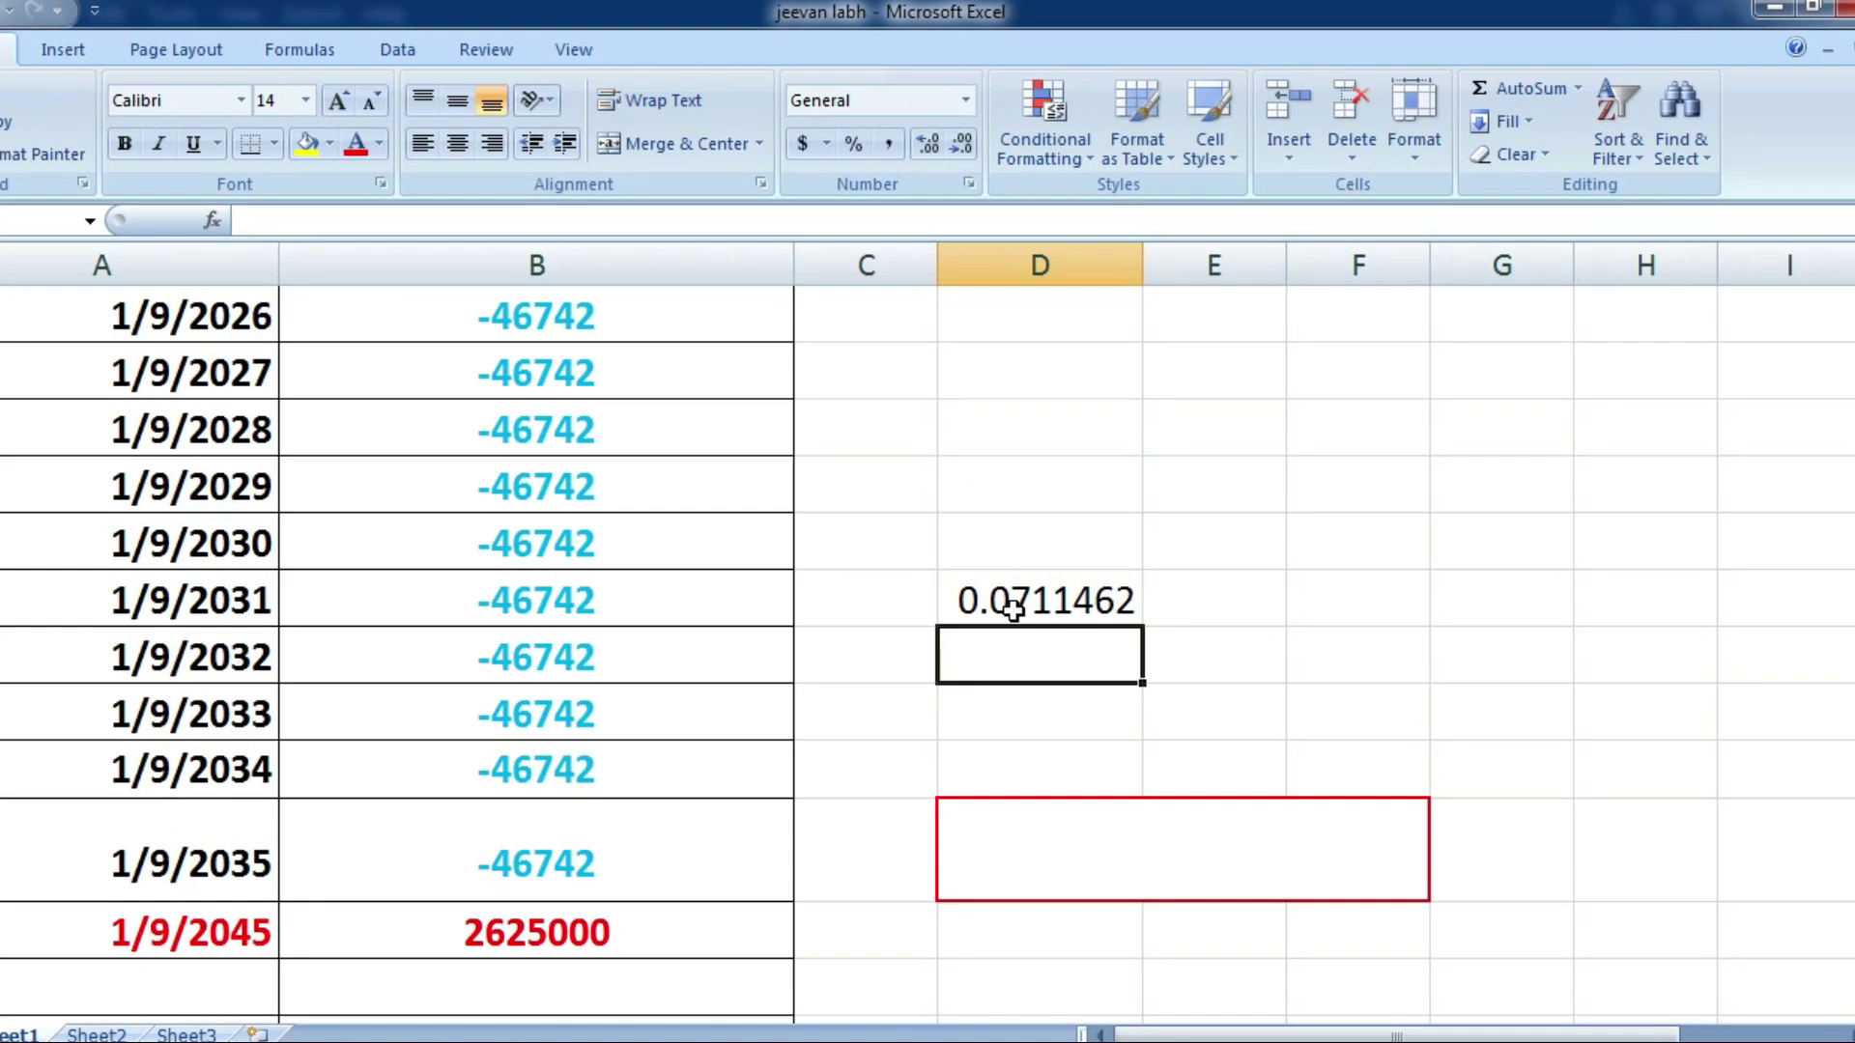
Change the number format of the XIRR result in cell D16
click(1012, 607)
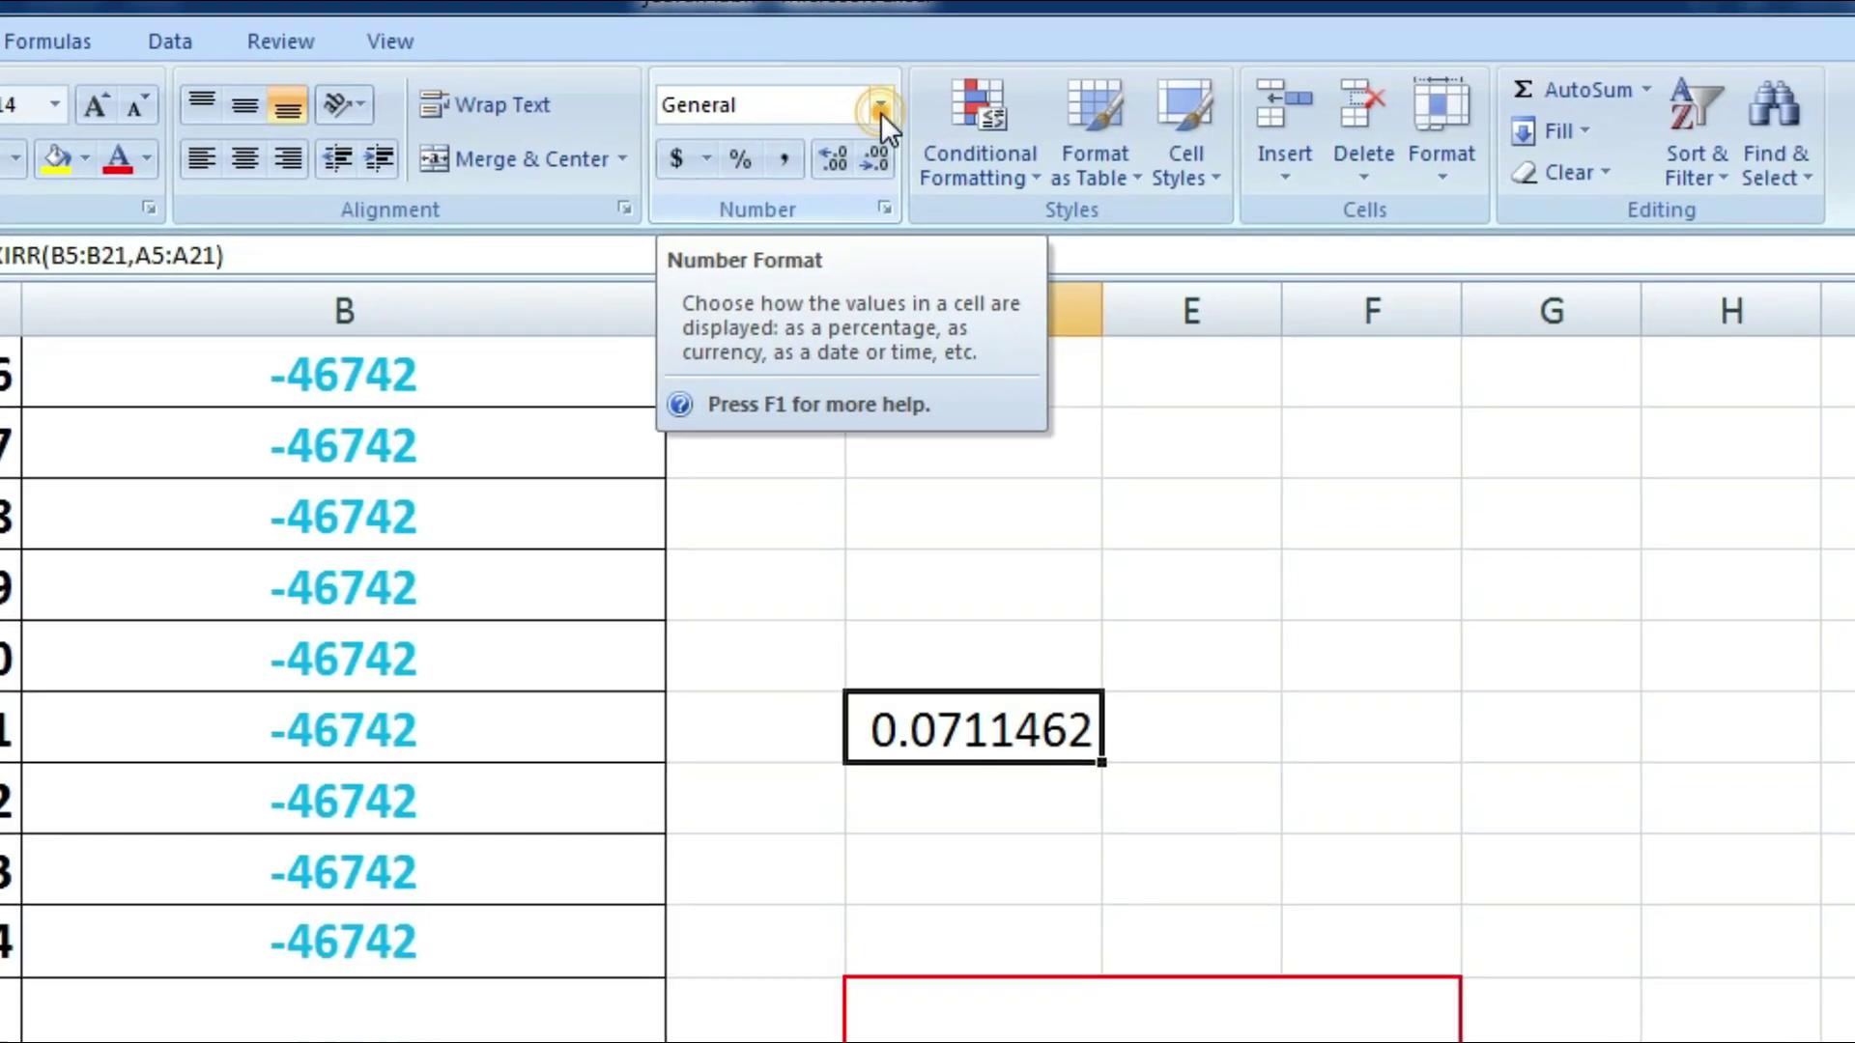
click(879, 112)
click(734, 791)
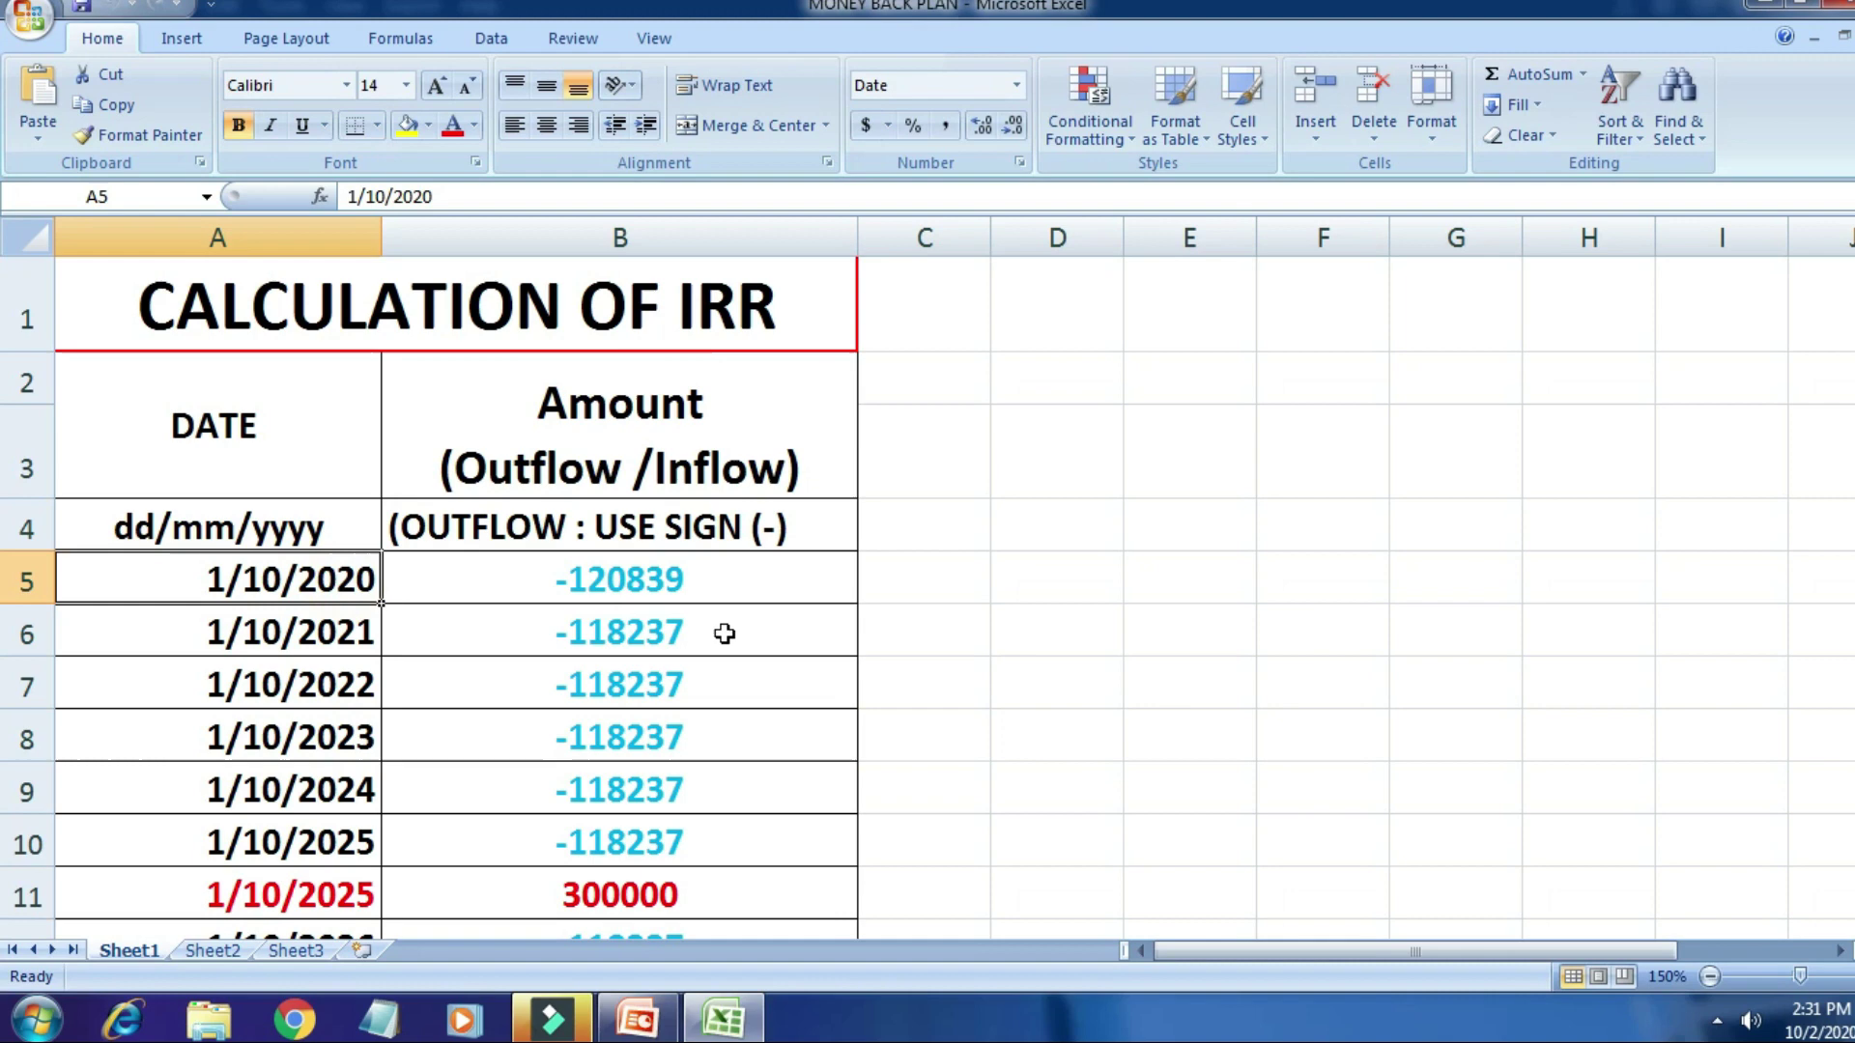
Examine the money back plan's dates, premium outflows and periodic inflows from row 5 to row 22
click(667, 582)
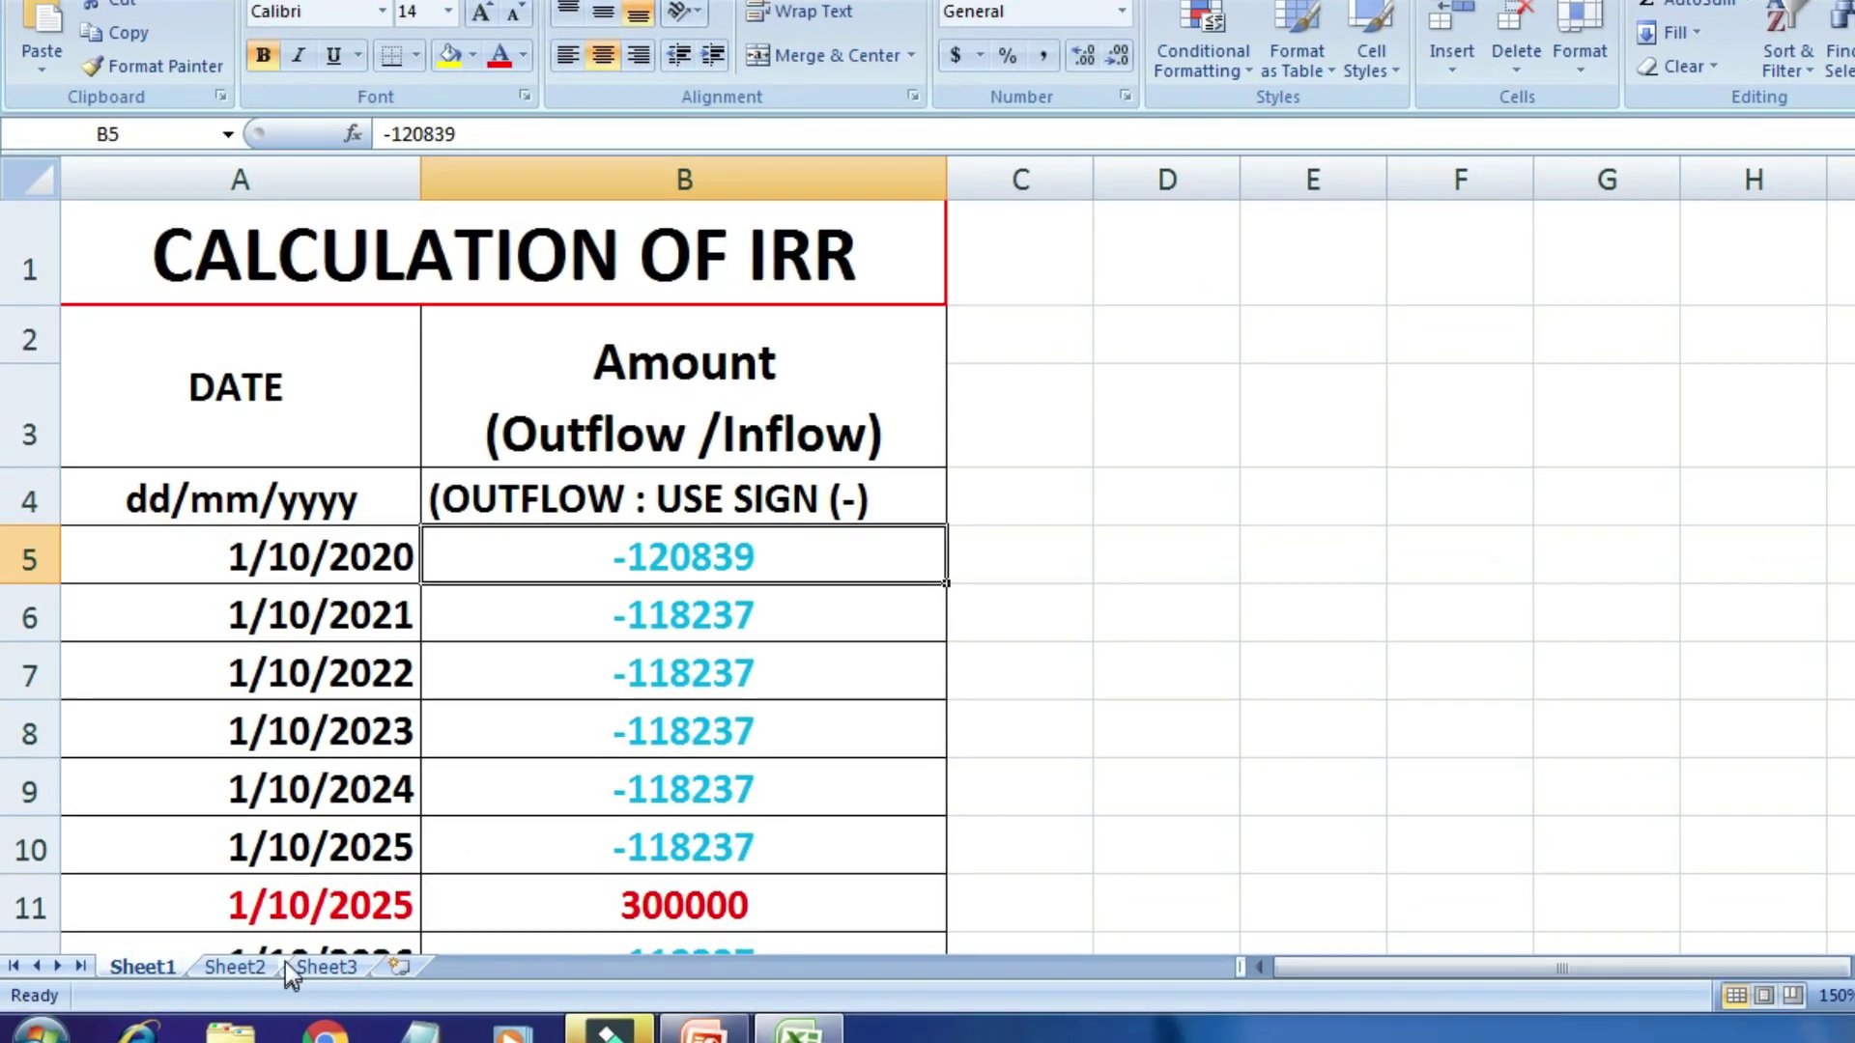
click(314, 903)
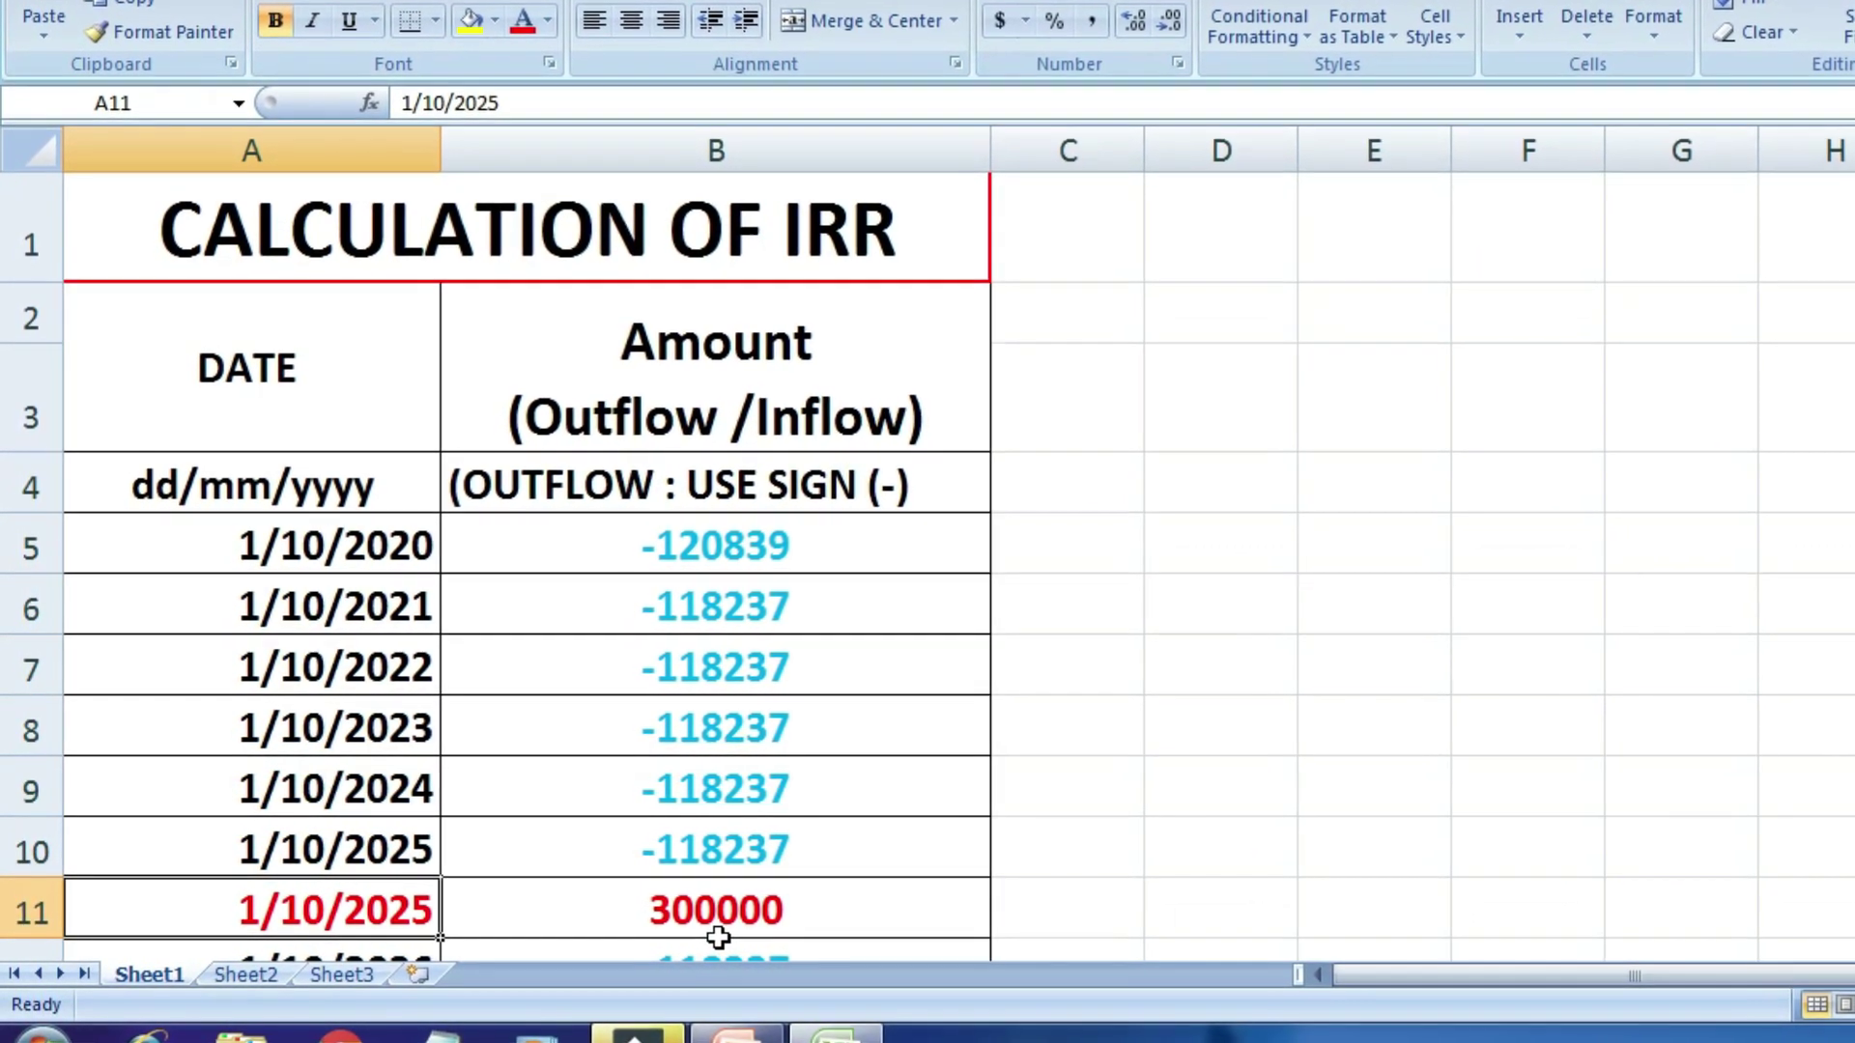
click(729, 923)
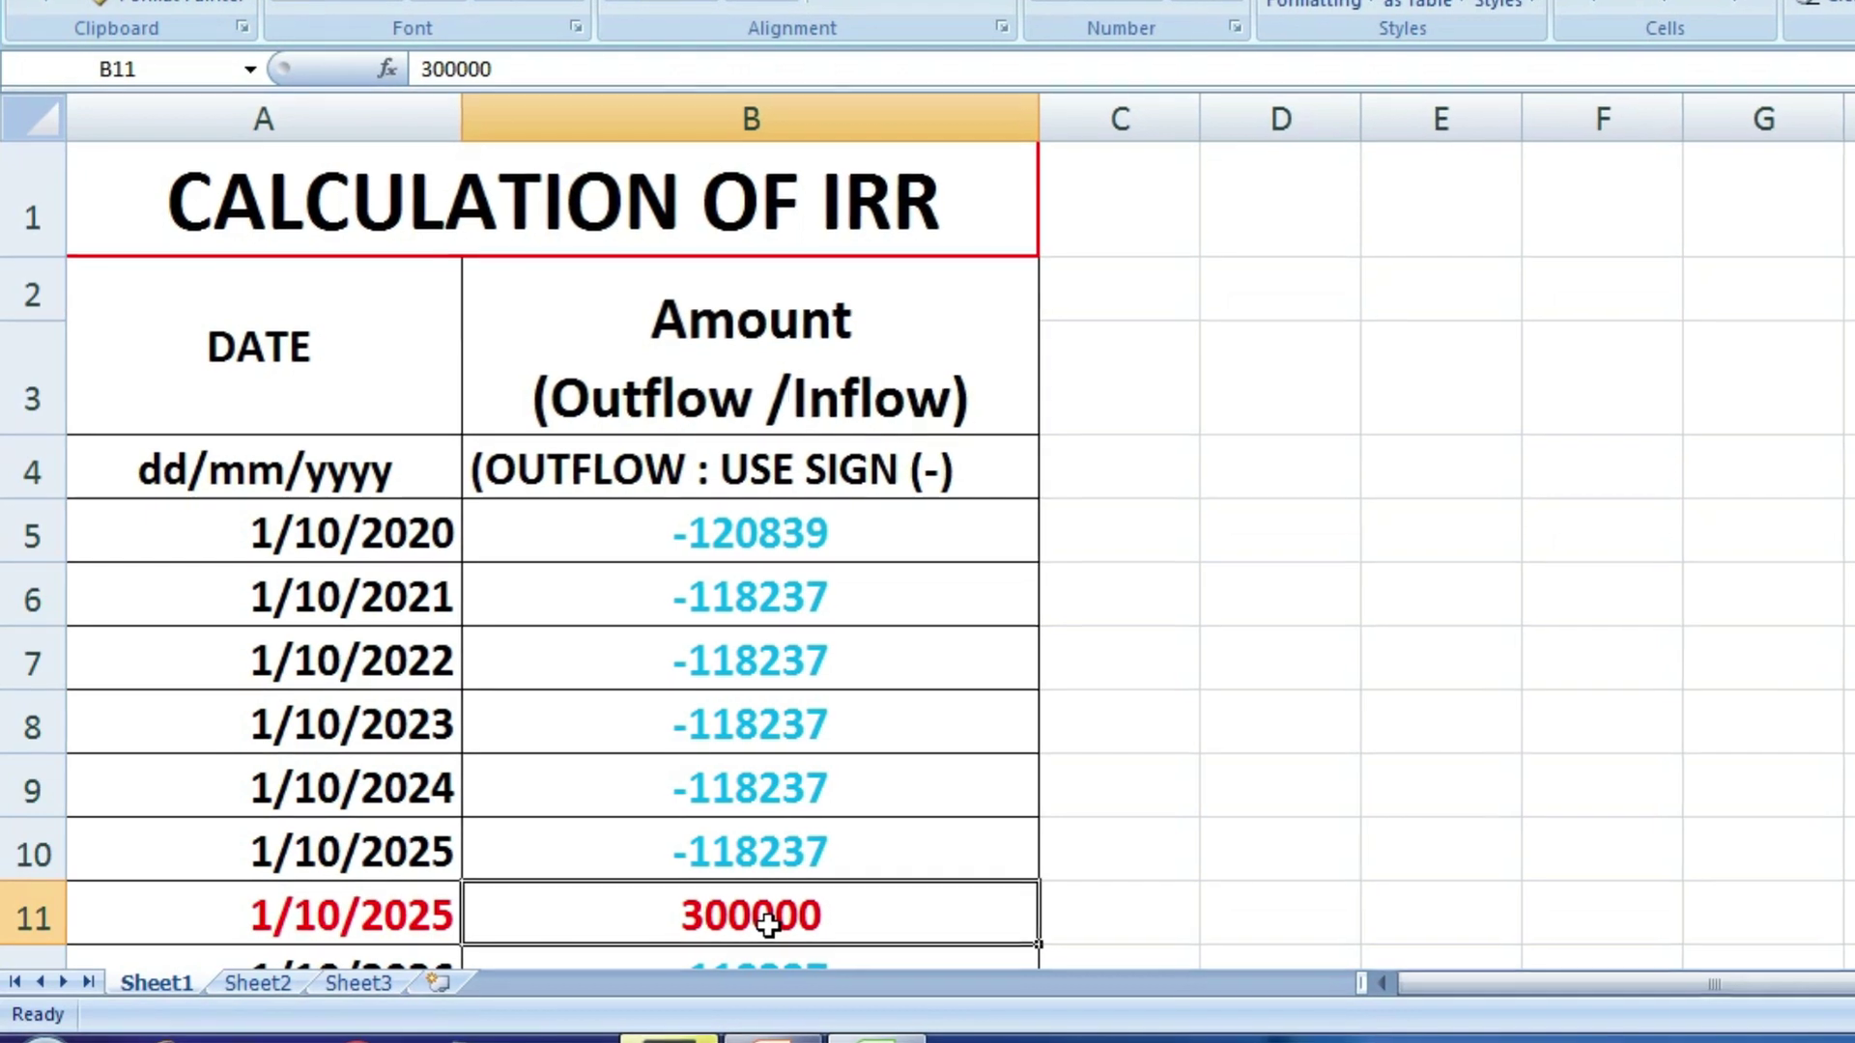
key(Down)
key(Down)
key(Down)
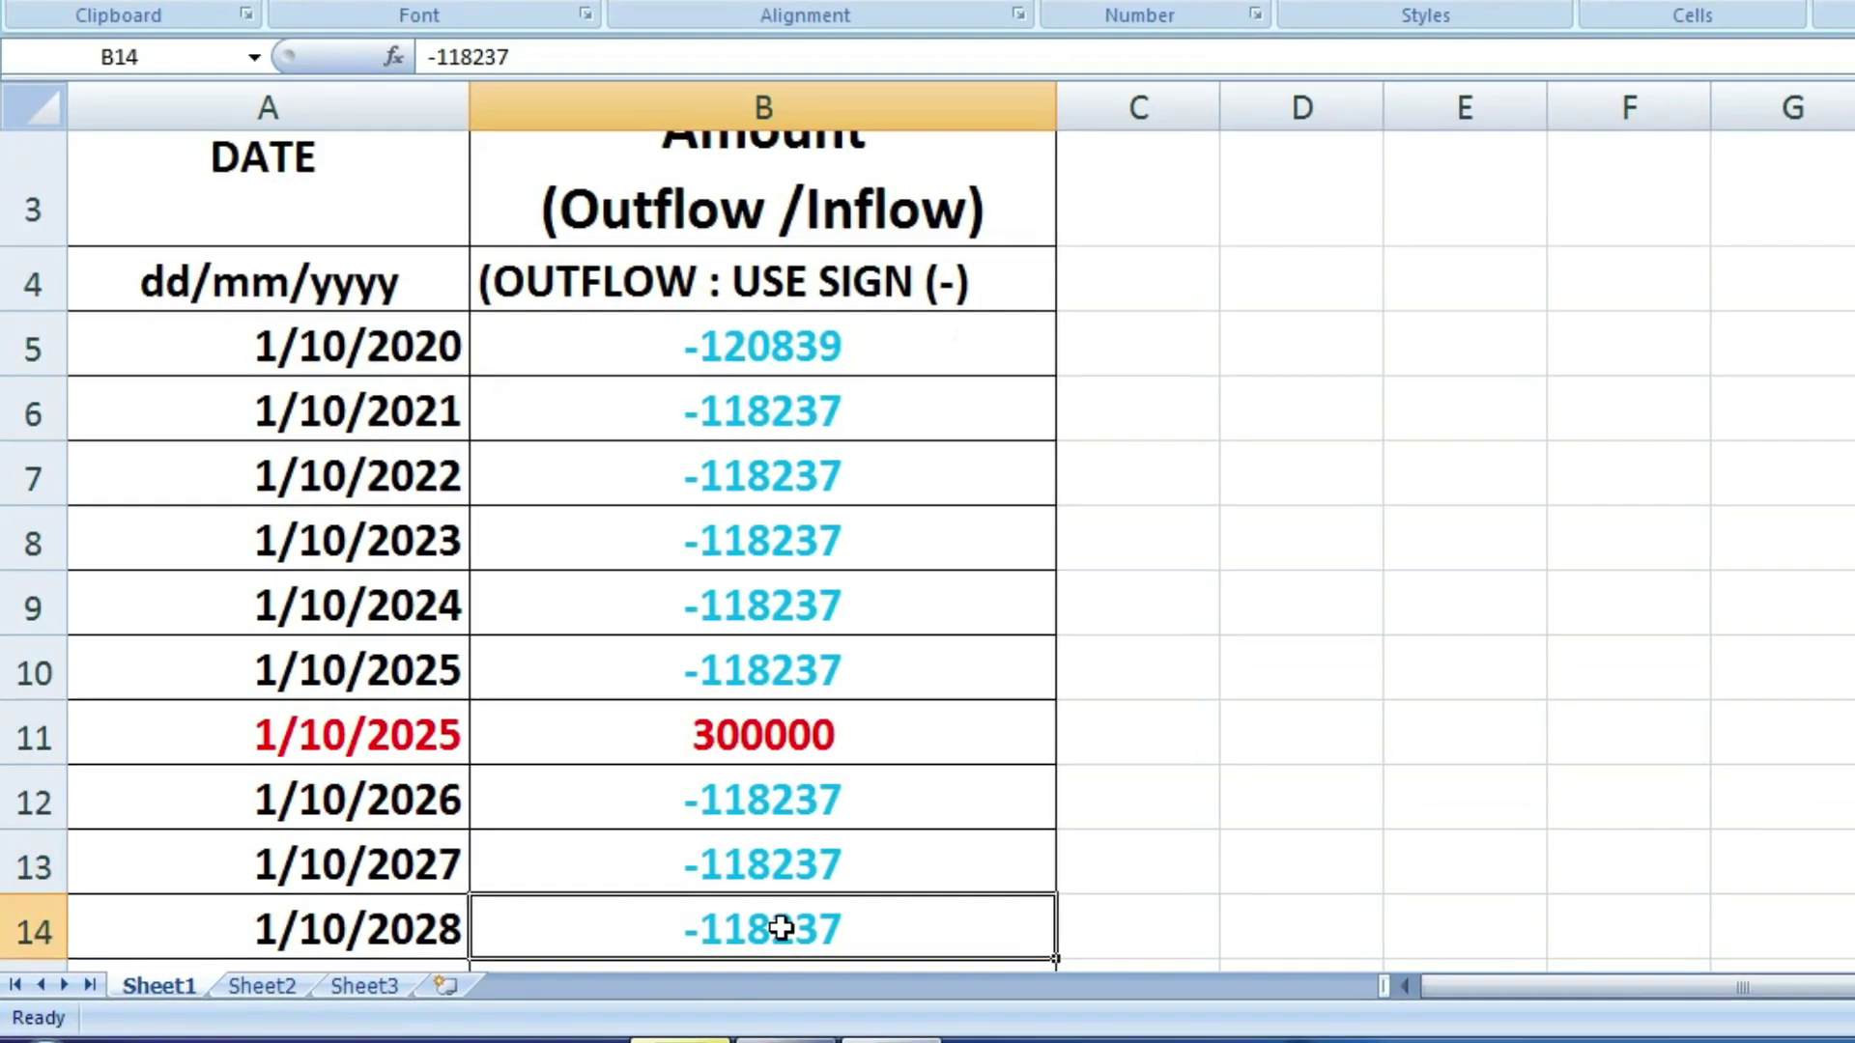
key(Down)
key(Down)
key(Down)
key(Down)
key(Up)
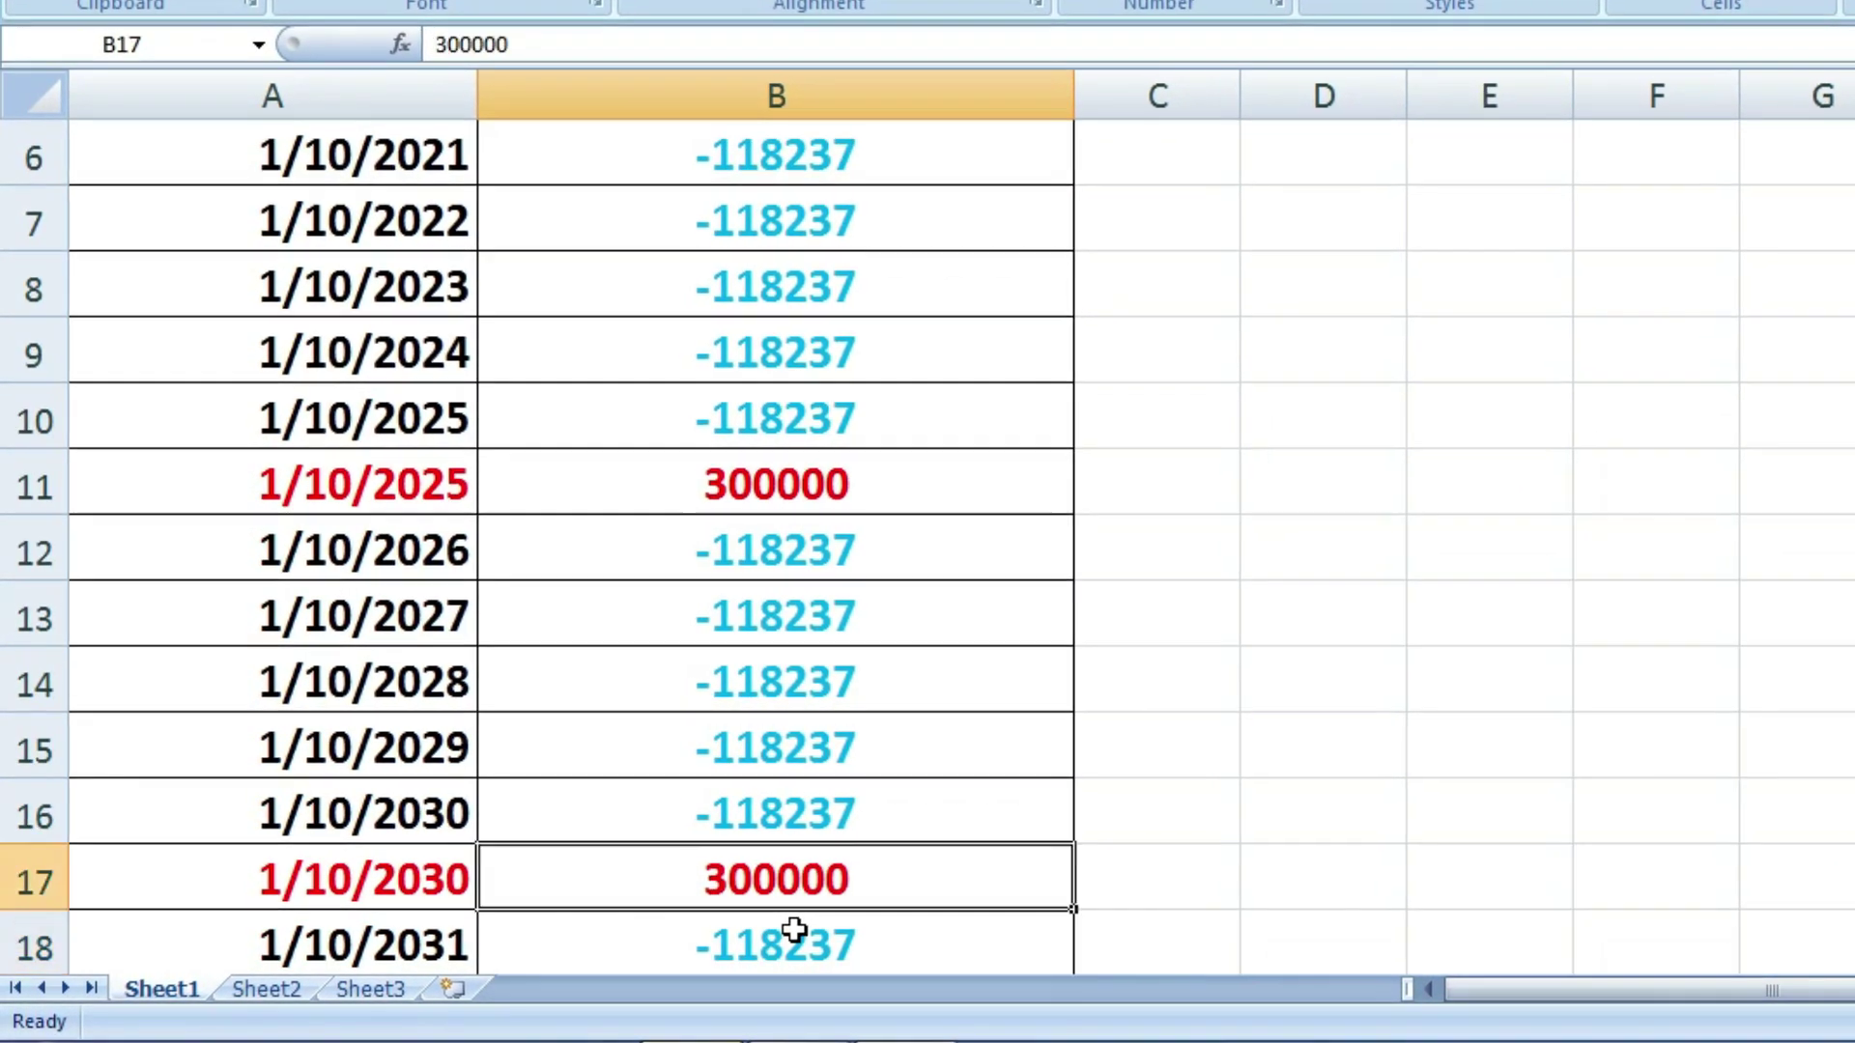
key(Down)
key(Down)
key(Down)
key(Down)
key(Down)
key(Down)
key(Up)
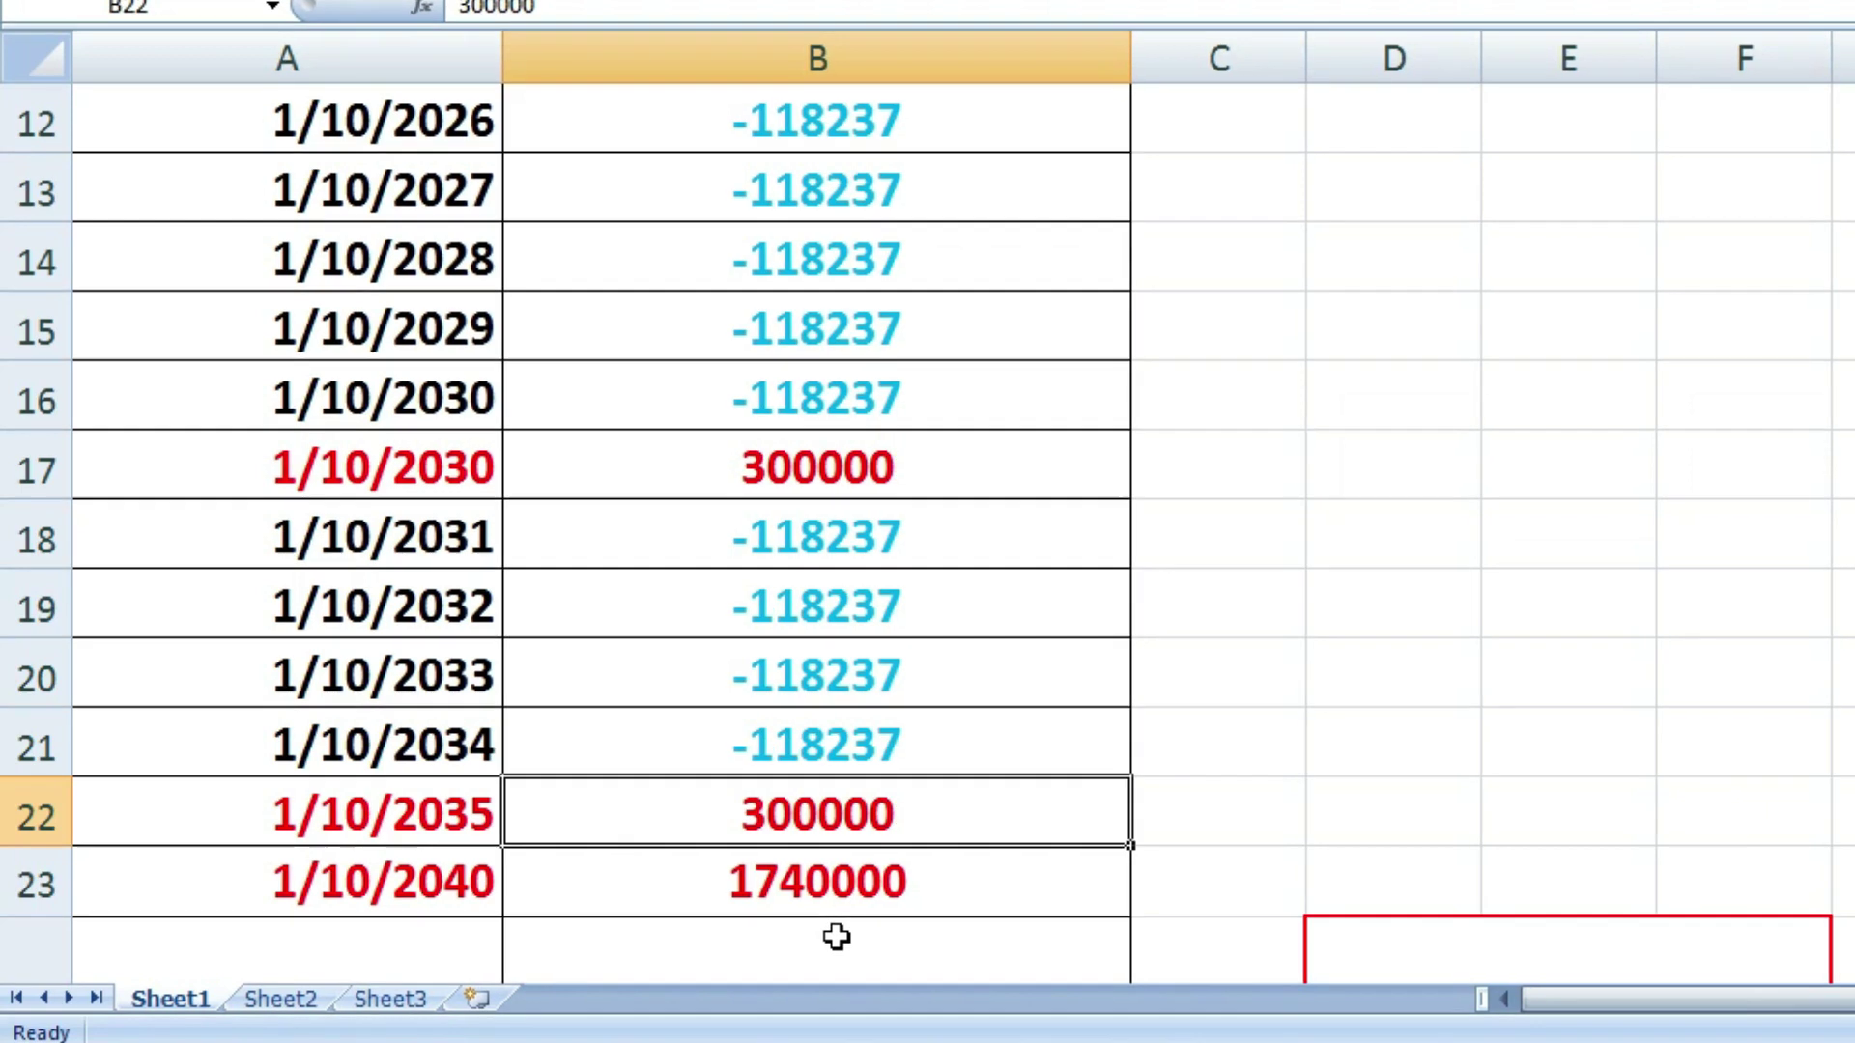
Recheck the money back plan's premiums and inflows from 2029 through the final date and amount in row 23
key(Up)
key(Up)
key(Up)
key(Up)
key(Up)
key(Up)
key(Up)
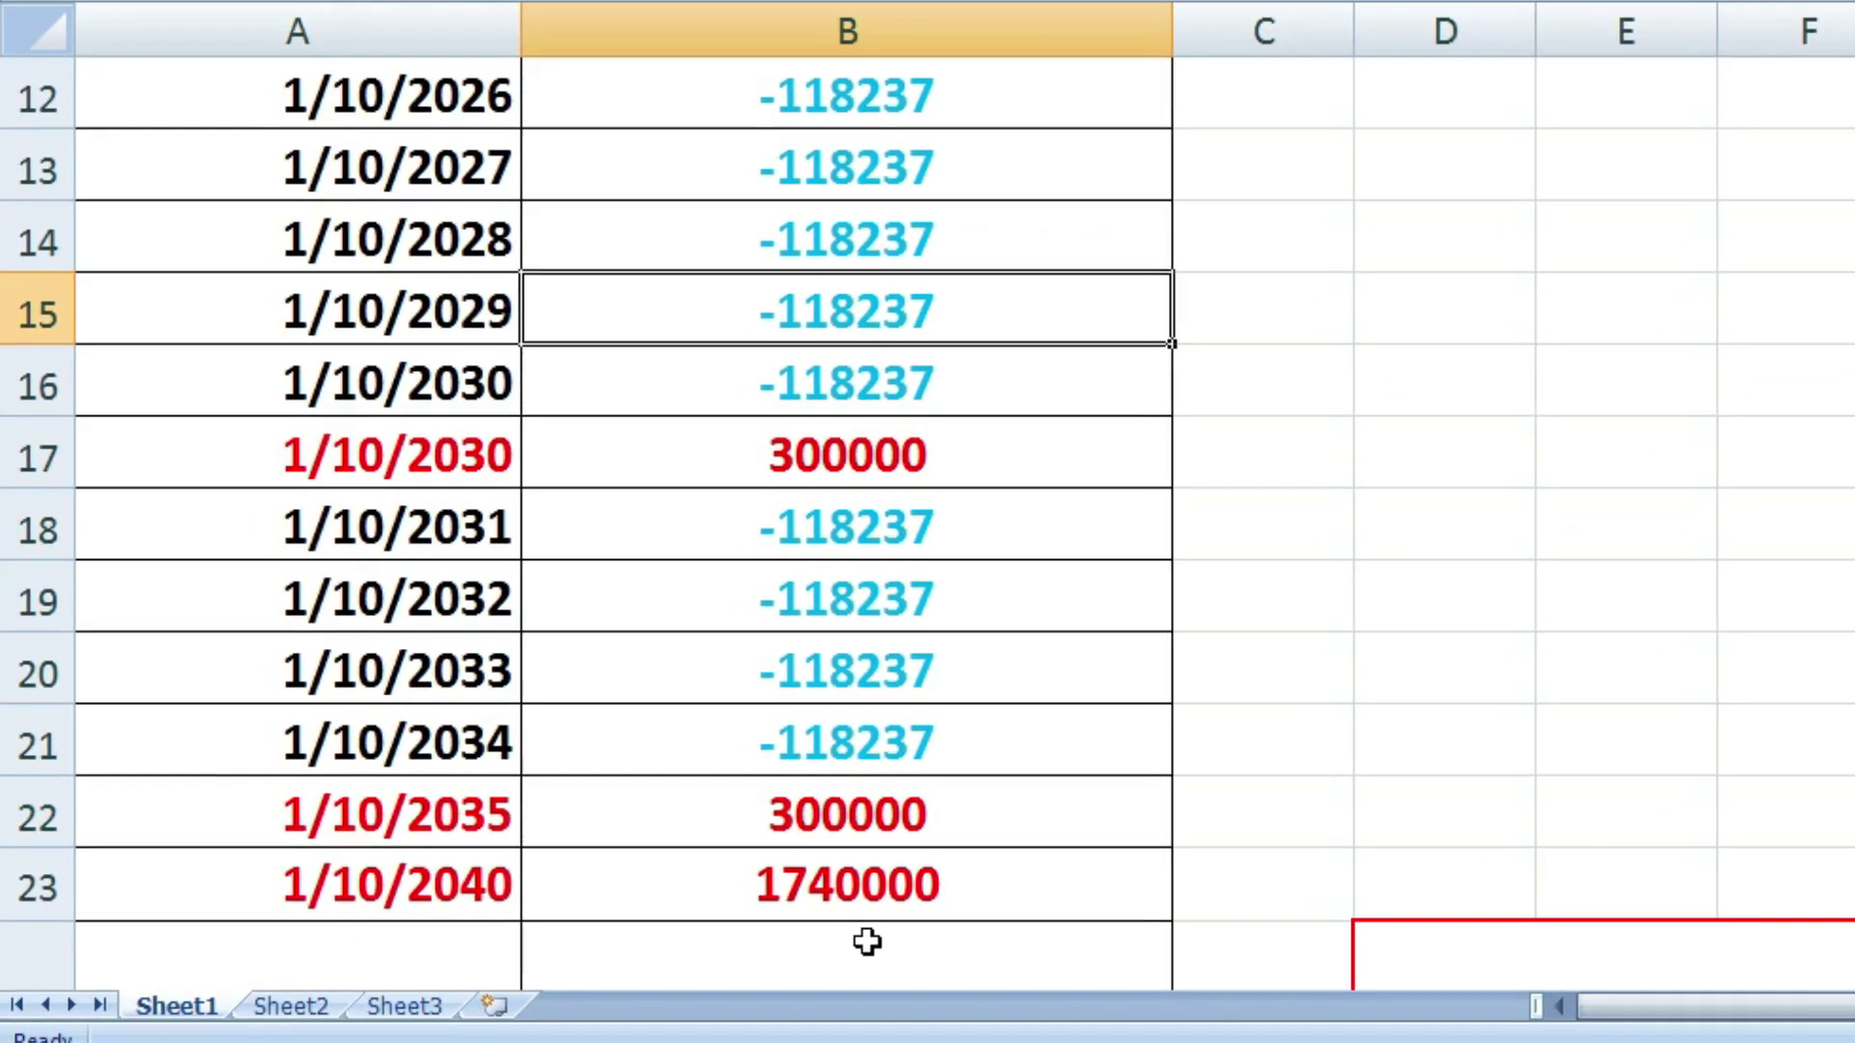
key(Down)
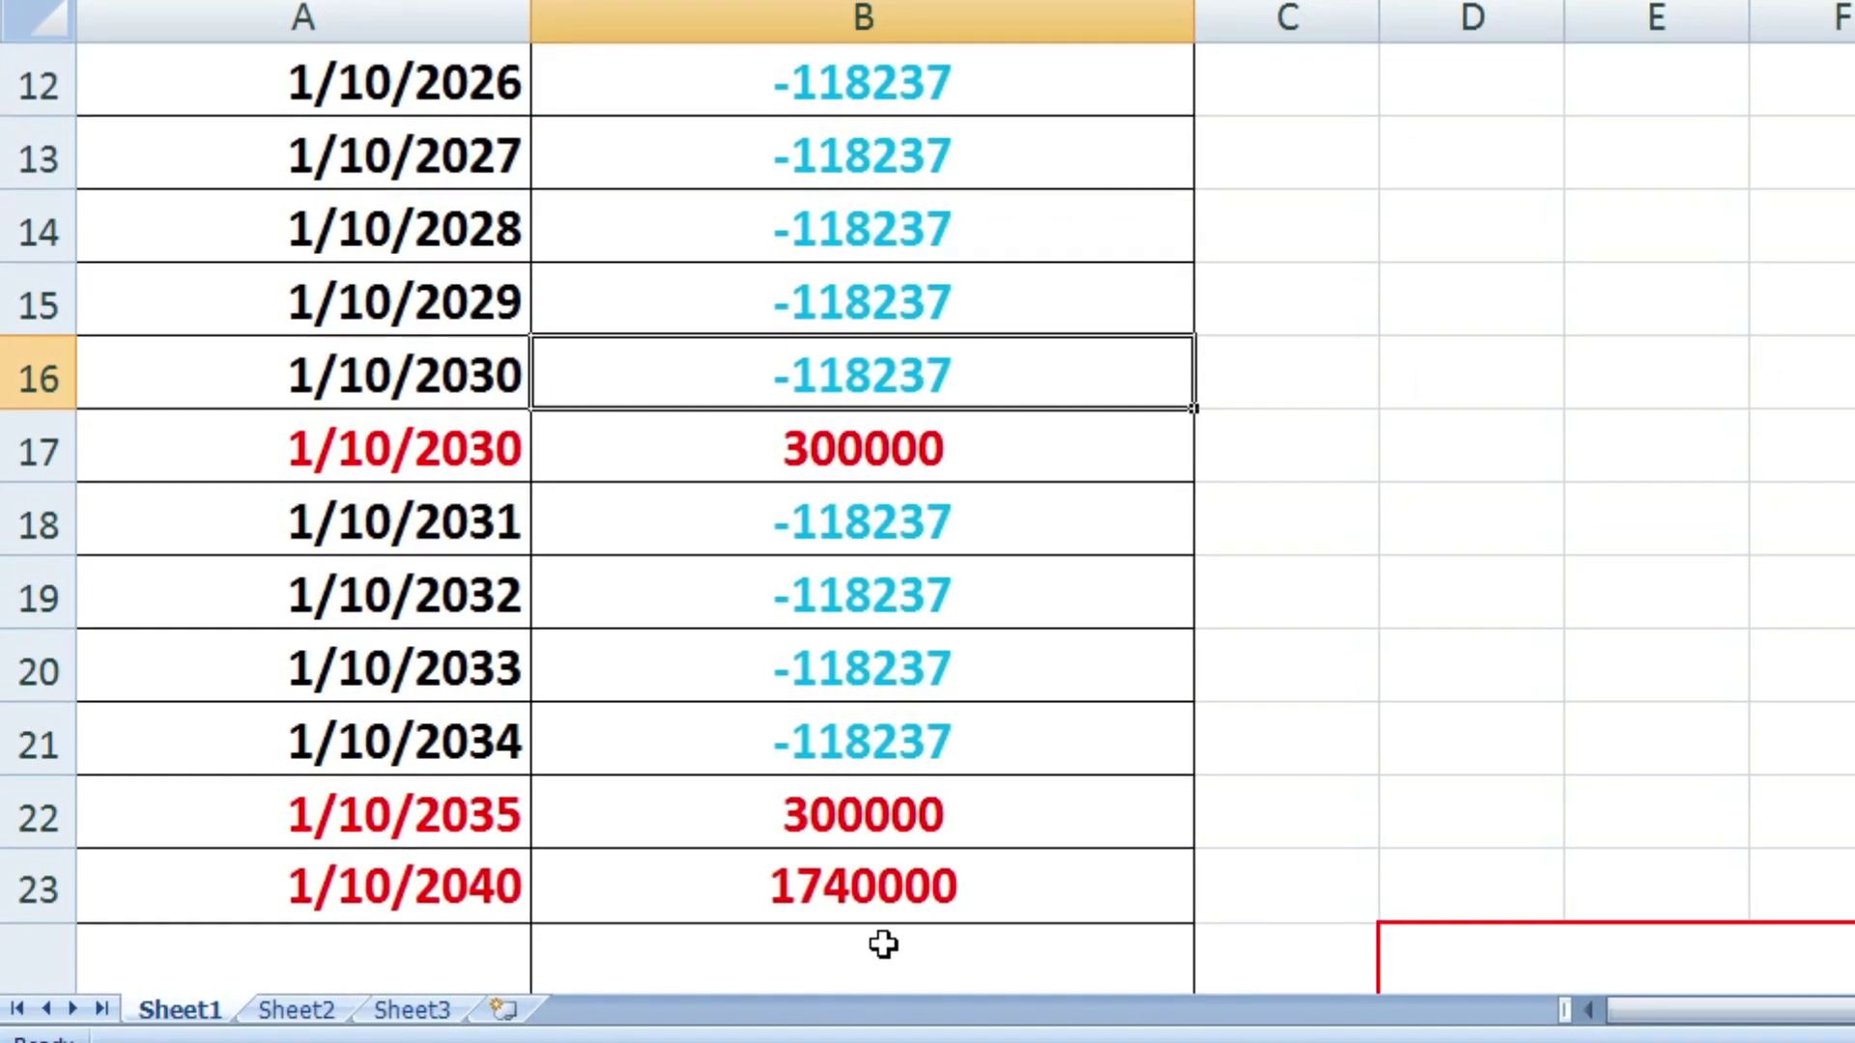
key(Down)
key(Down)
key(Down)
key(Down)
key(Down)
key(Down)
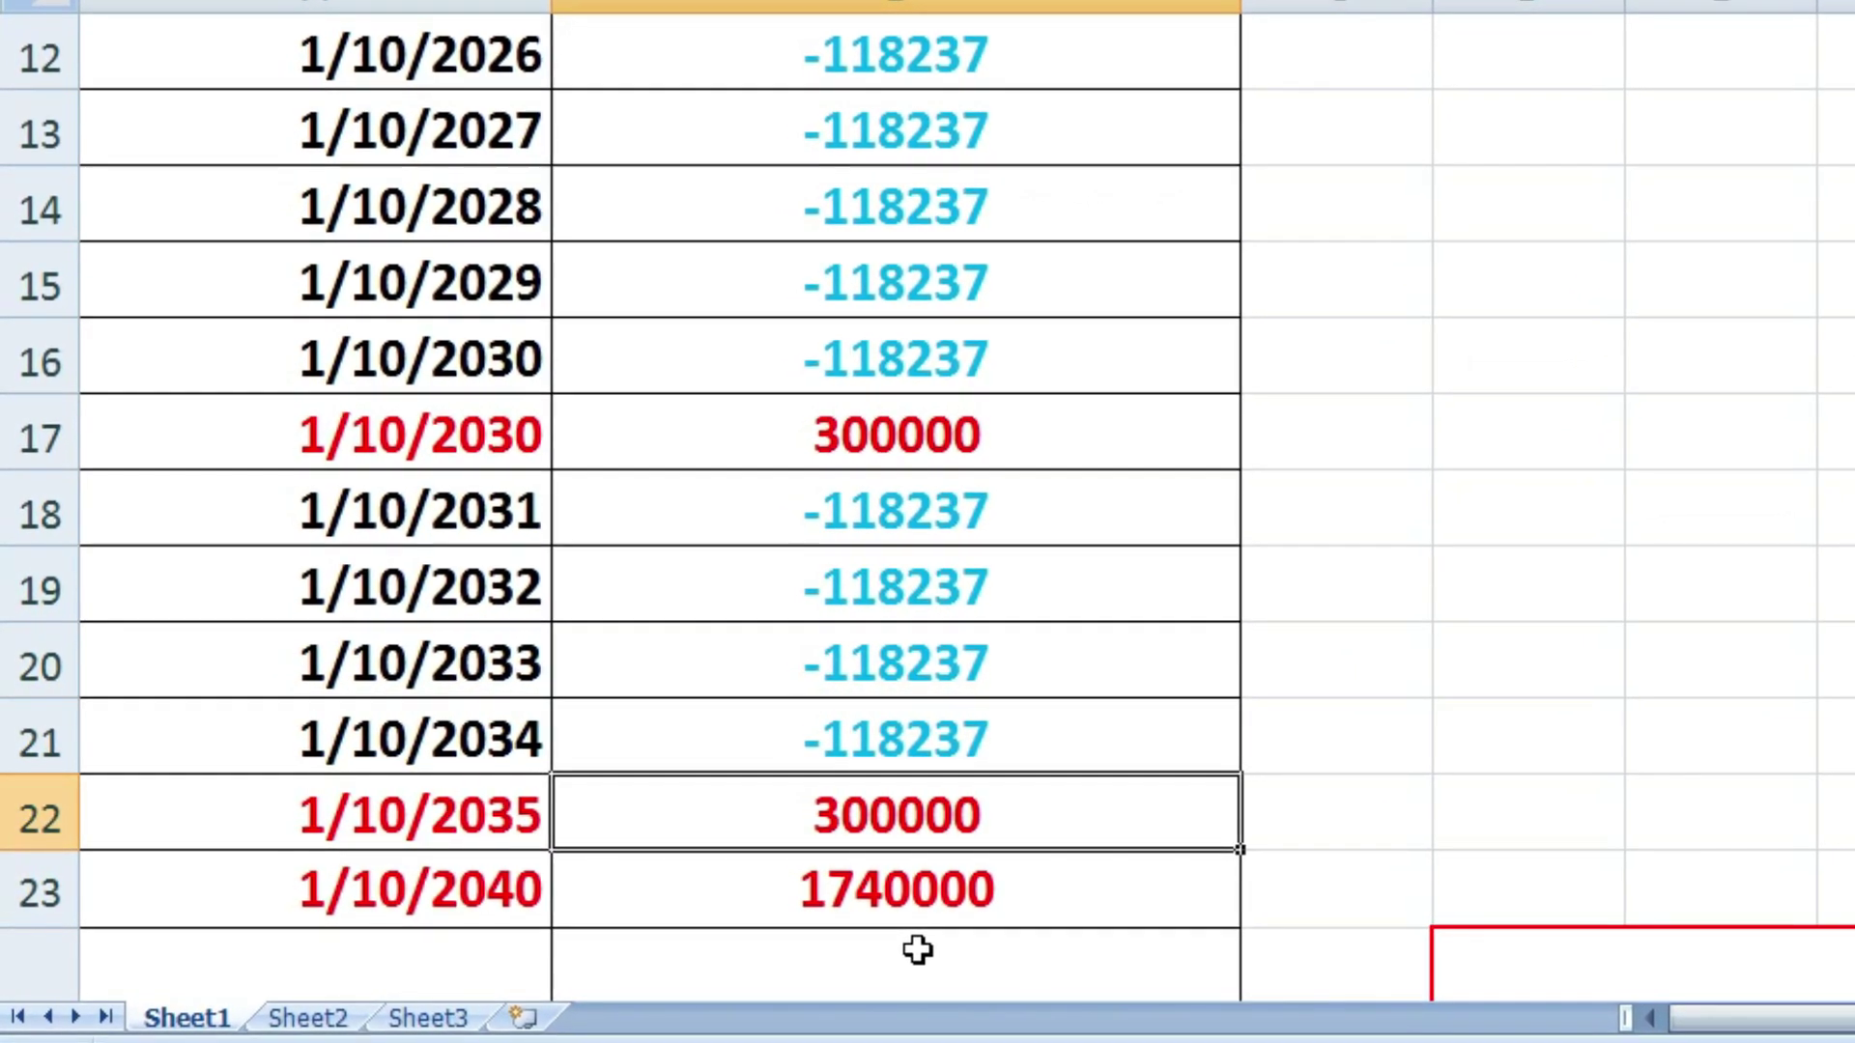
key(Down)
key(Left)
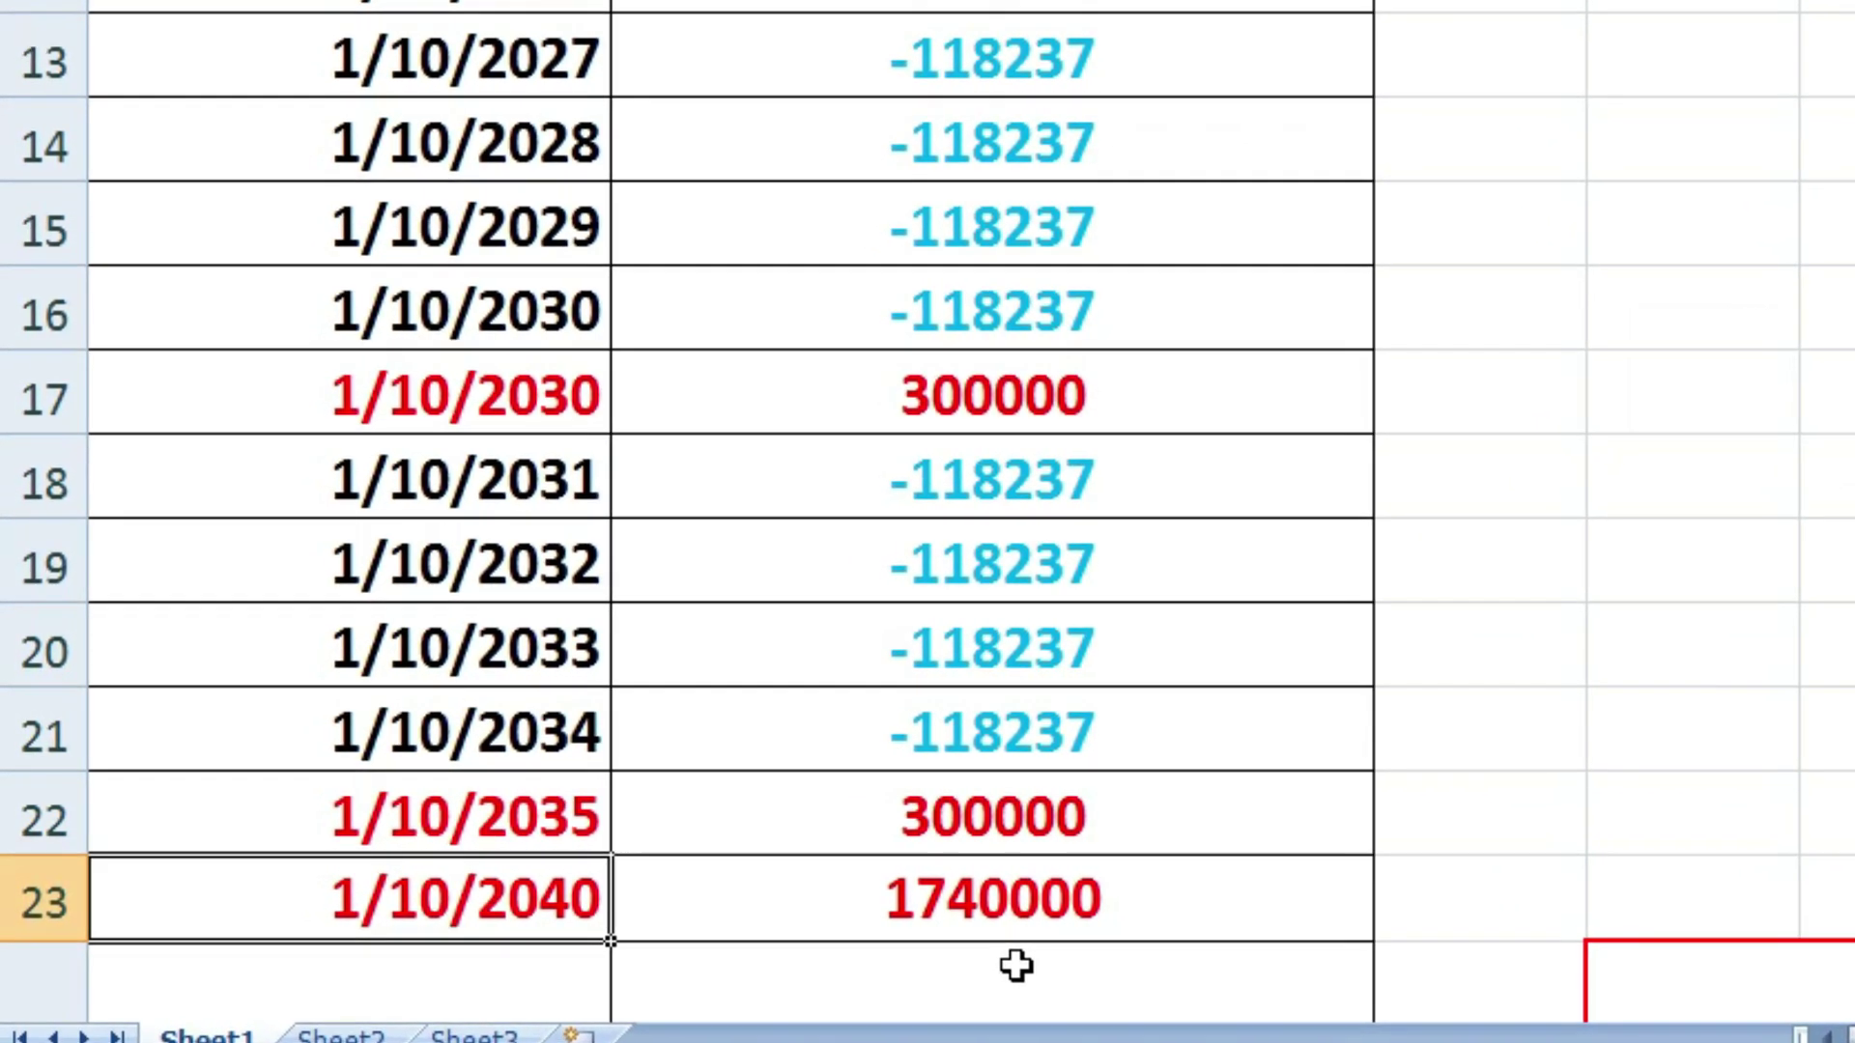
key(Right)
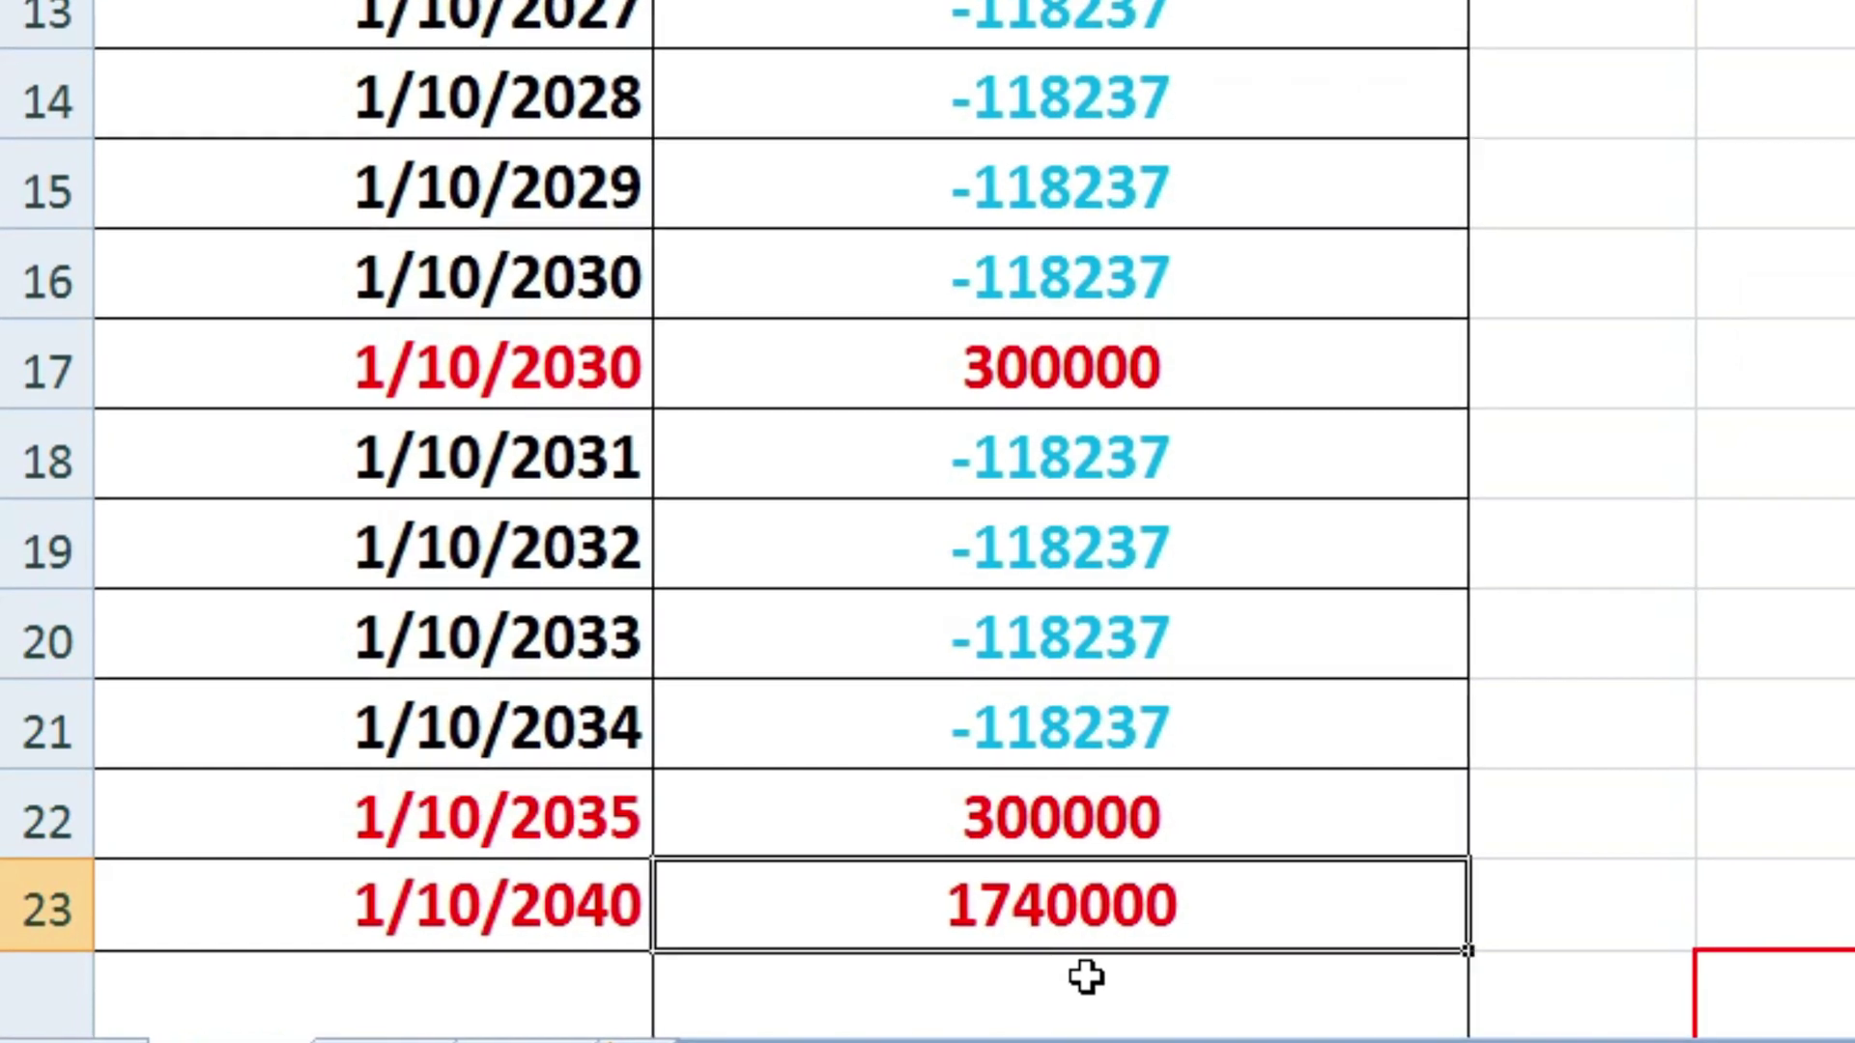
Start an XIRR formula in cell E17 with the amounts in B5:B23 as its values
click(1018, 665)
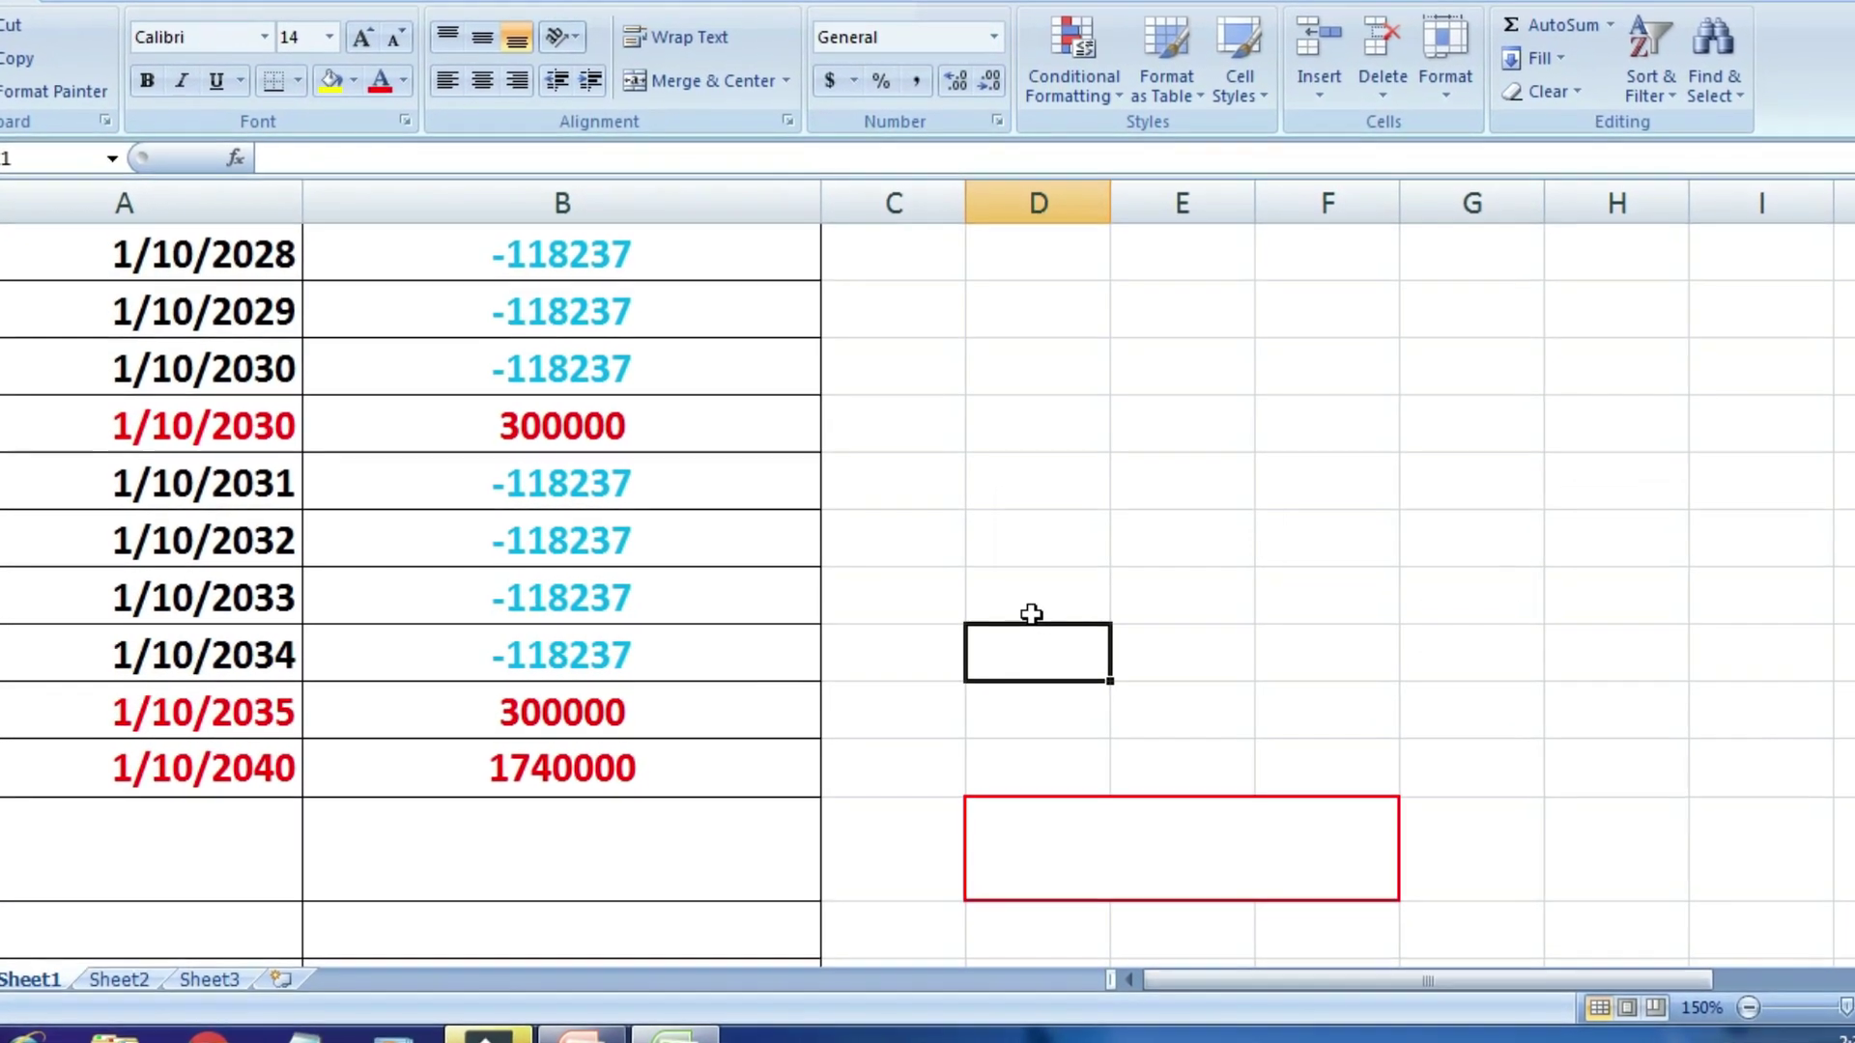
click(1157, 373)
click(1089, 512)
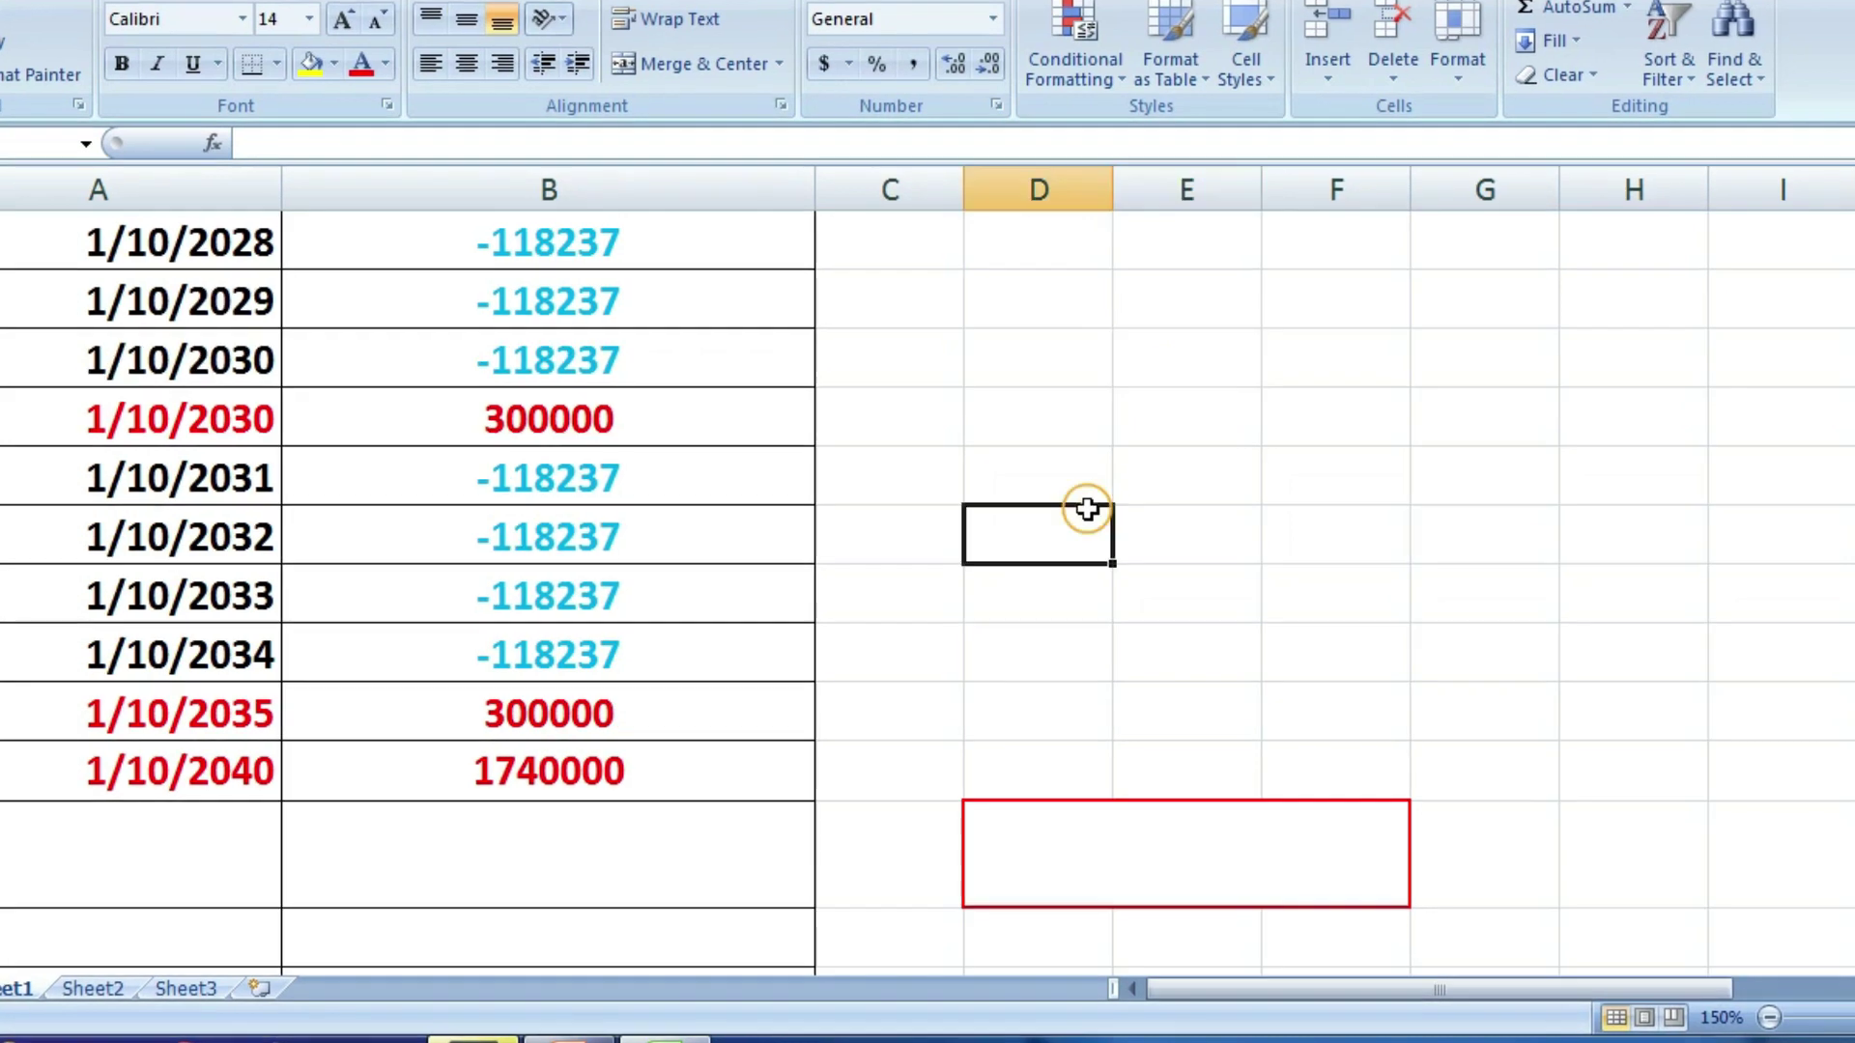
click(1284, 699)
click(1168, 416)
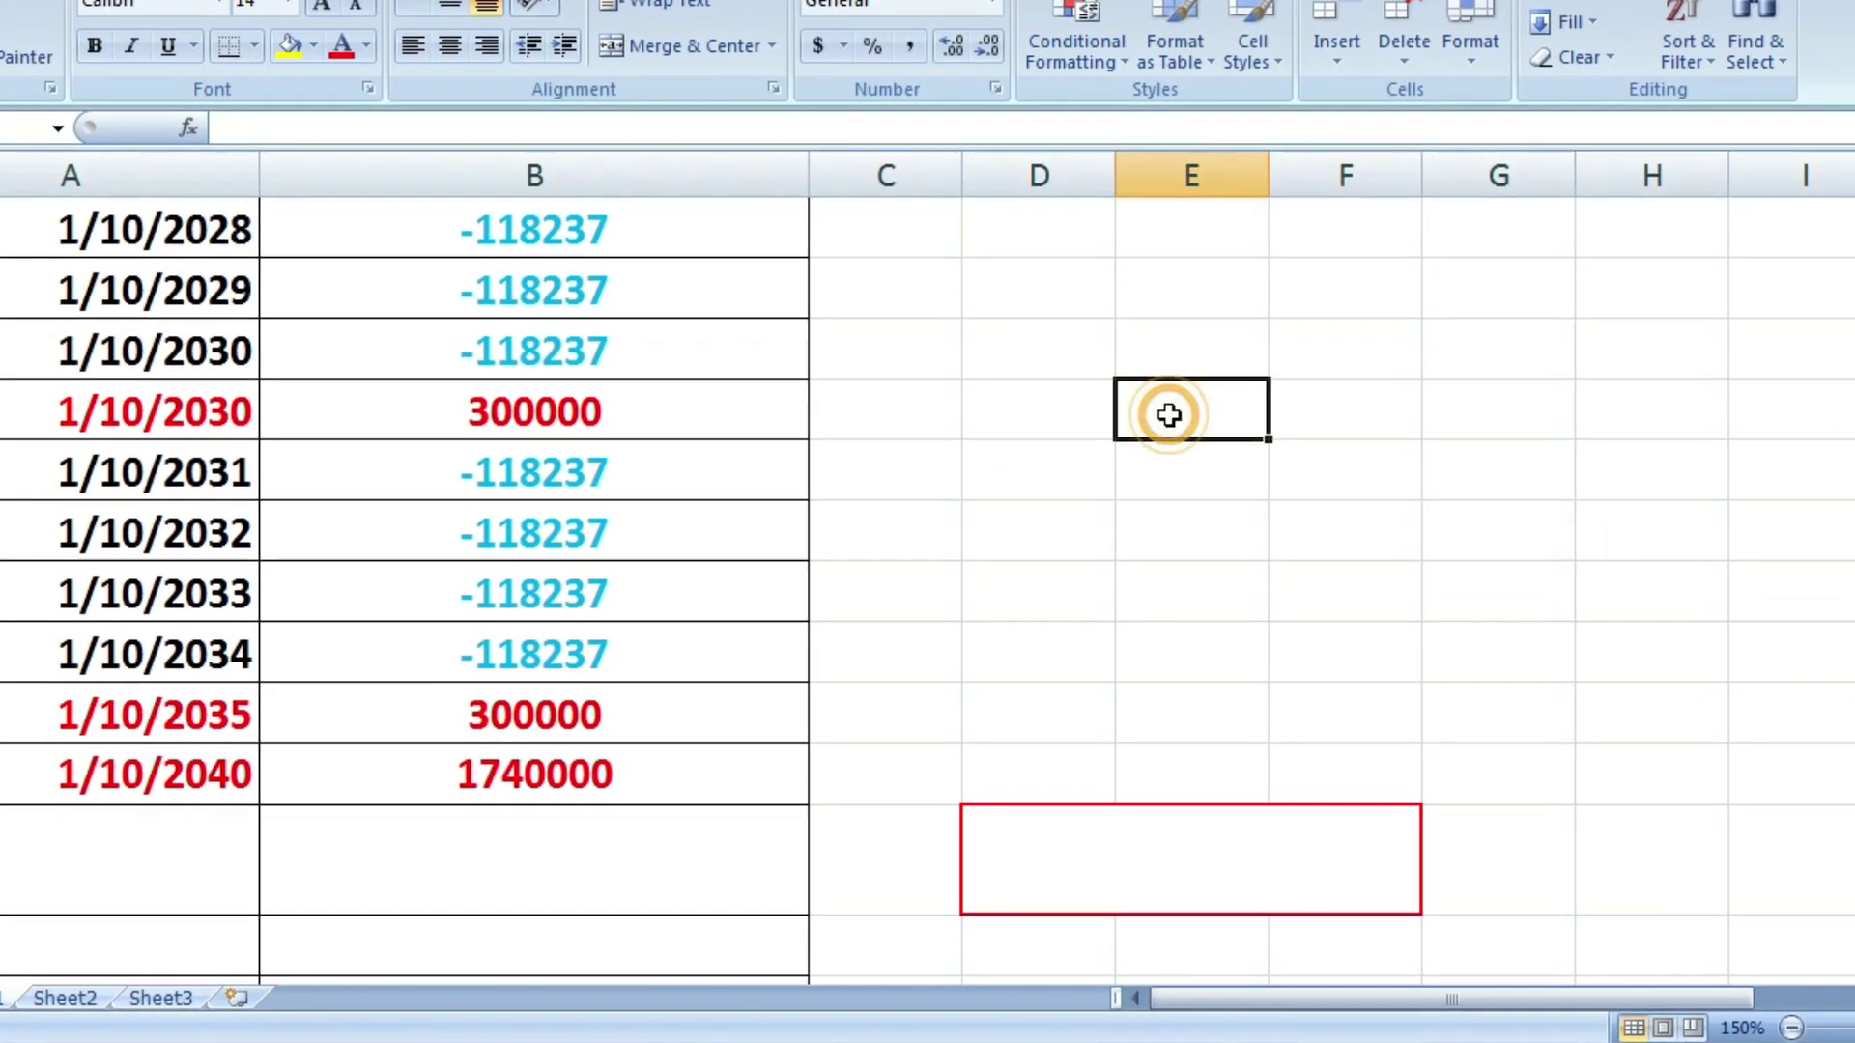
text(=XIRR)
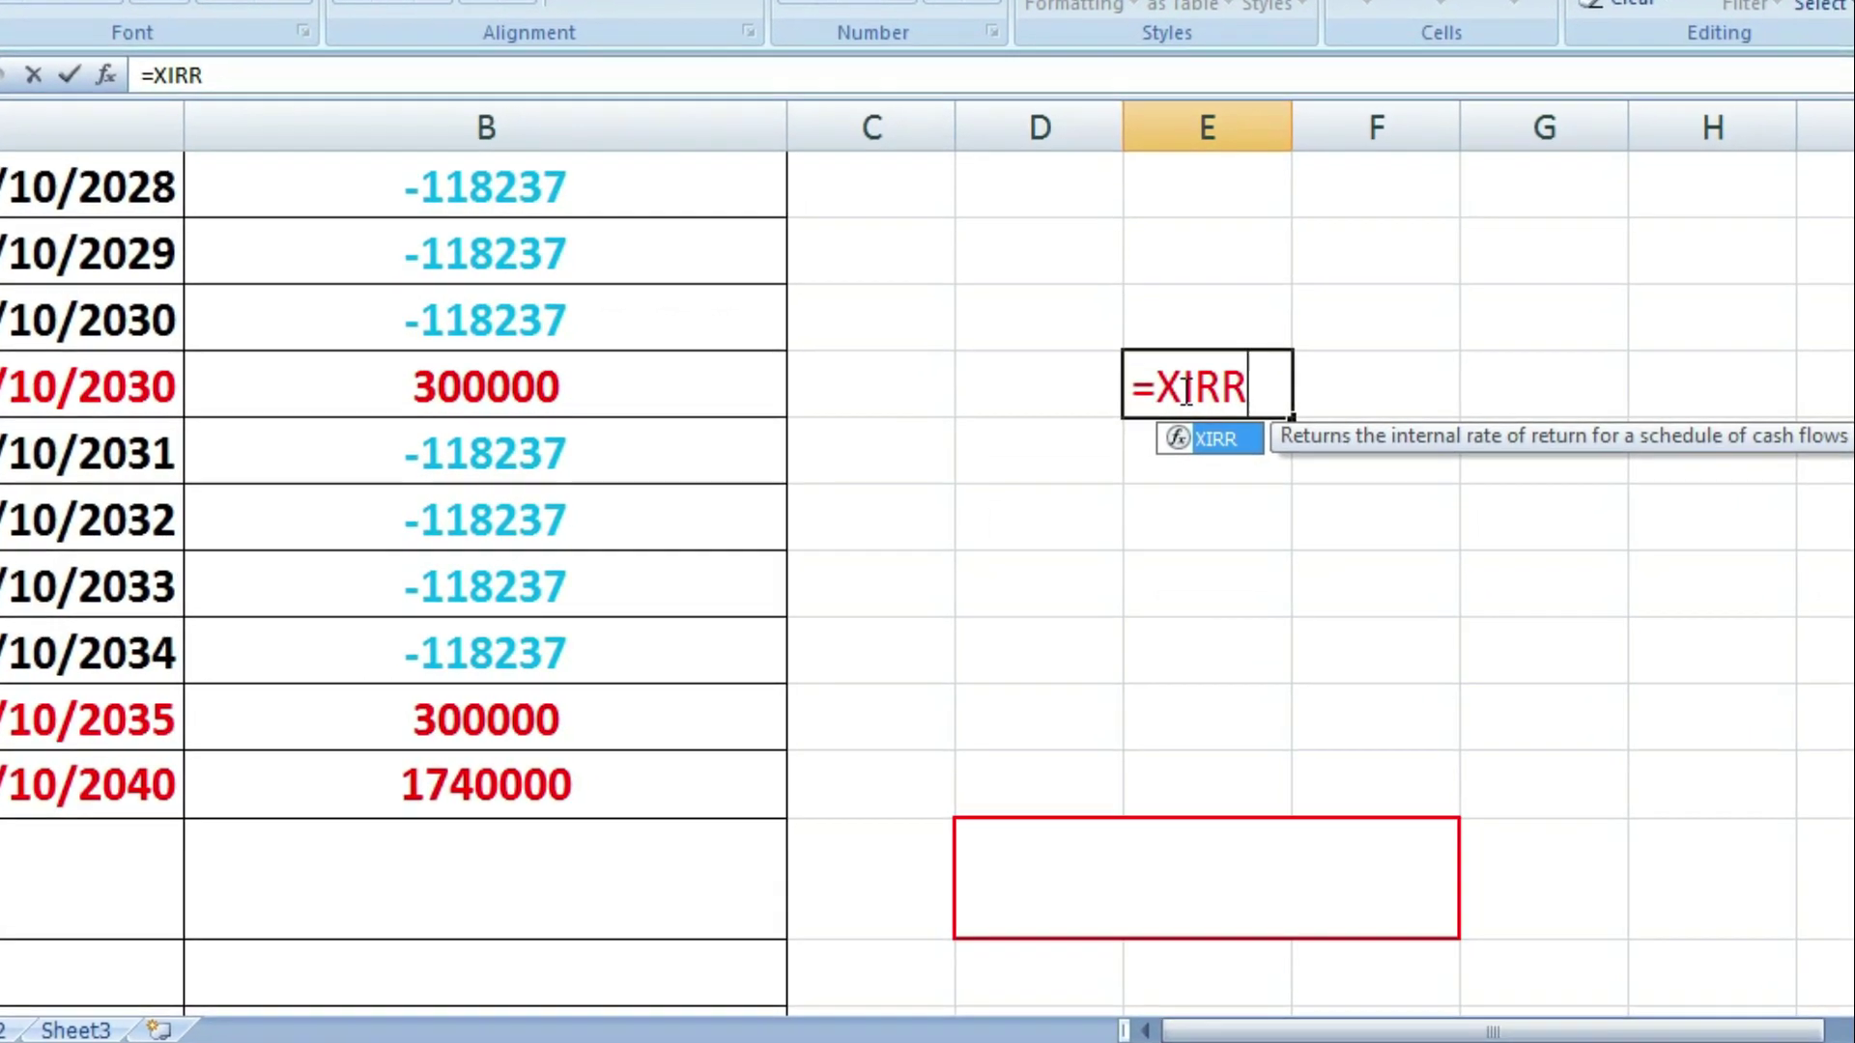
text(()
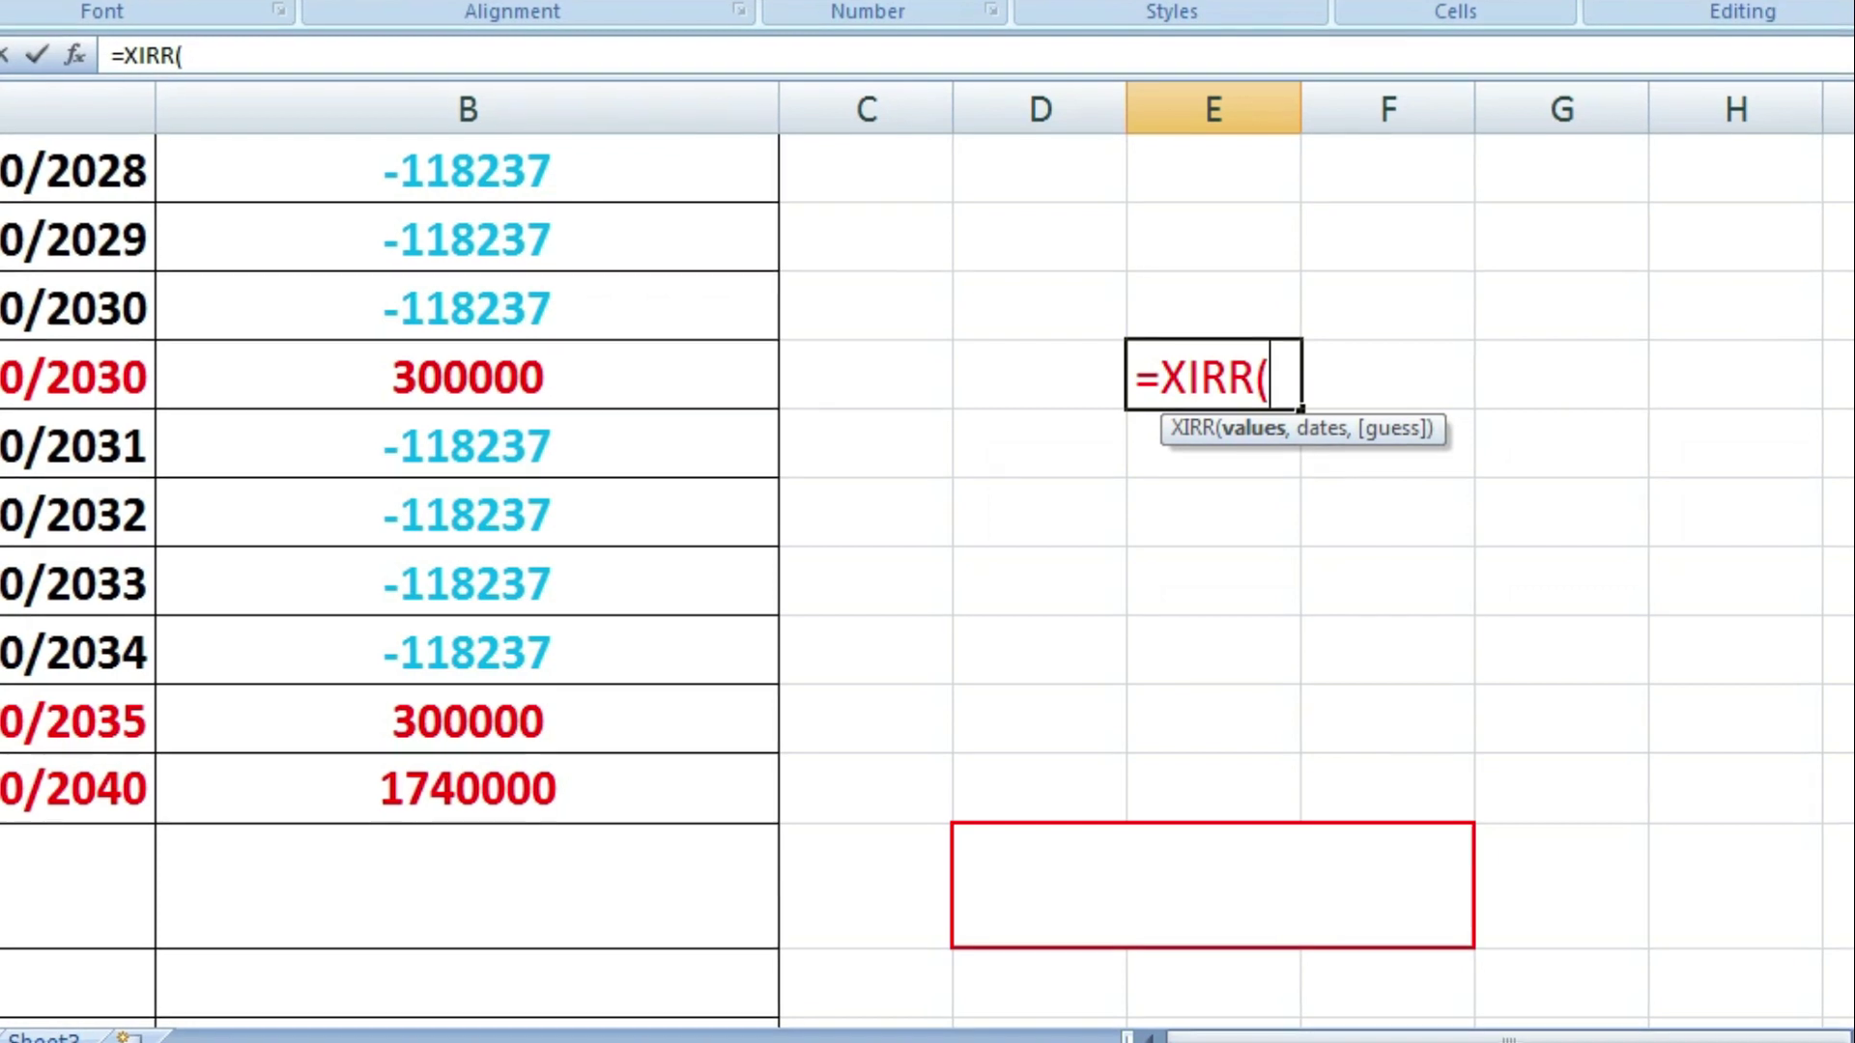
scroll(927, 579, up, 2)
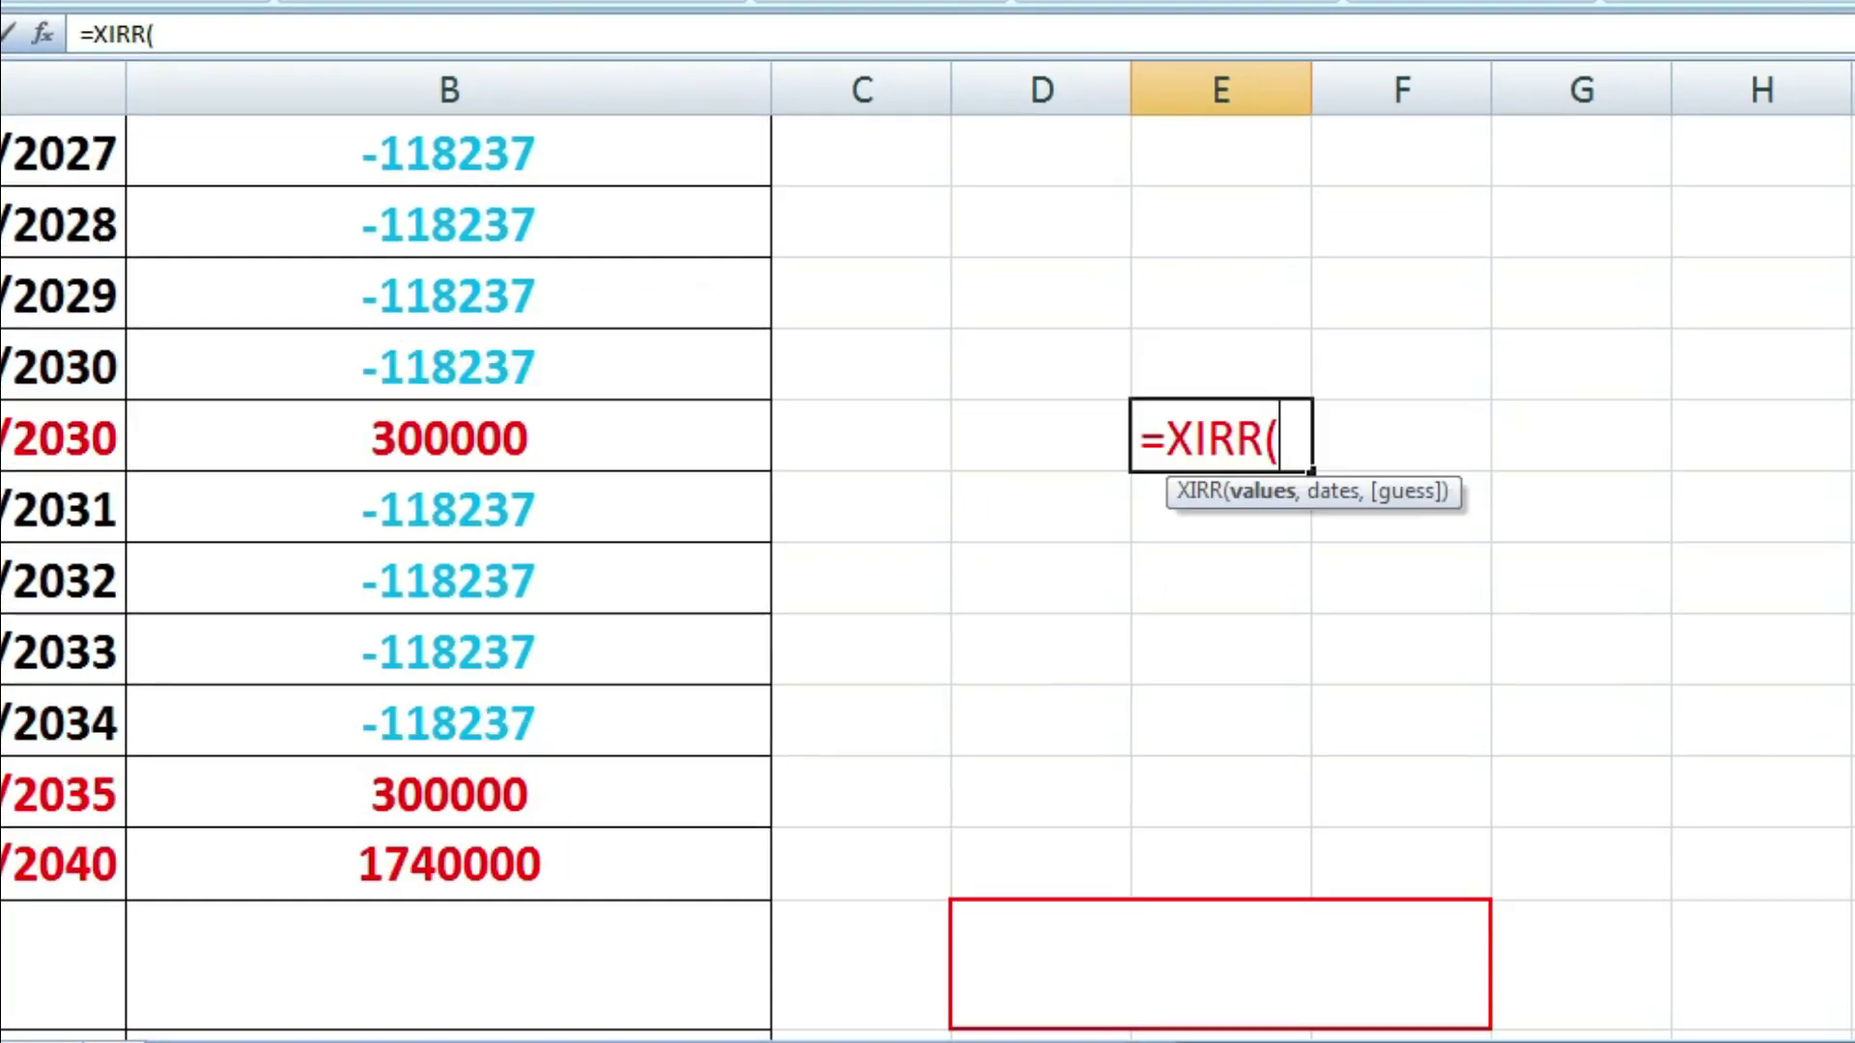
scroll(927, 580, up, 1)
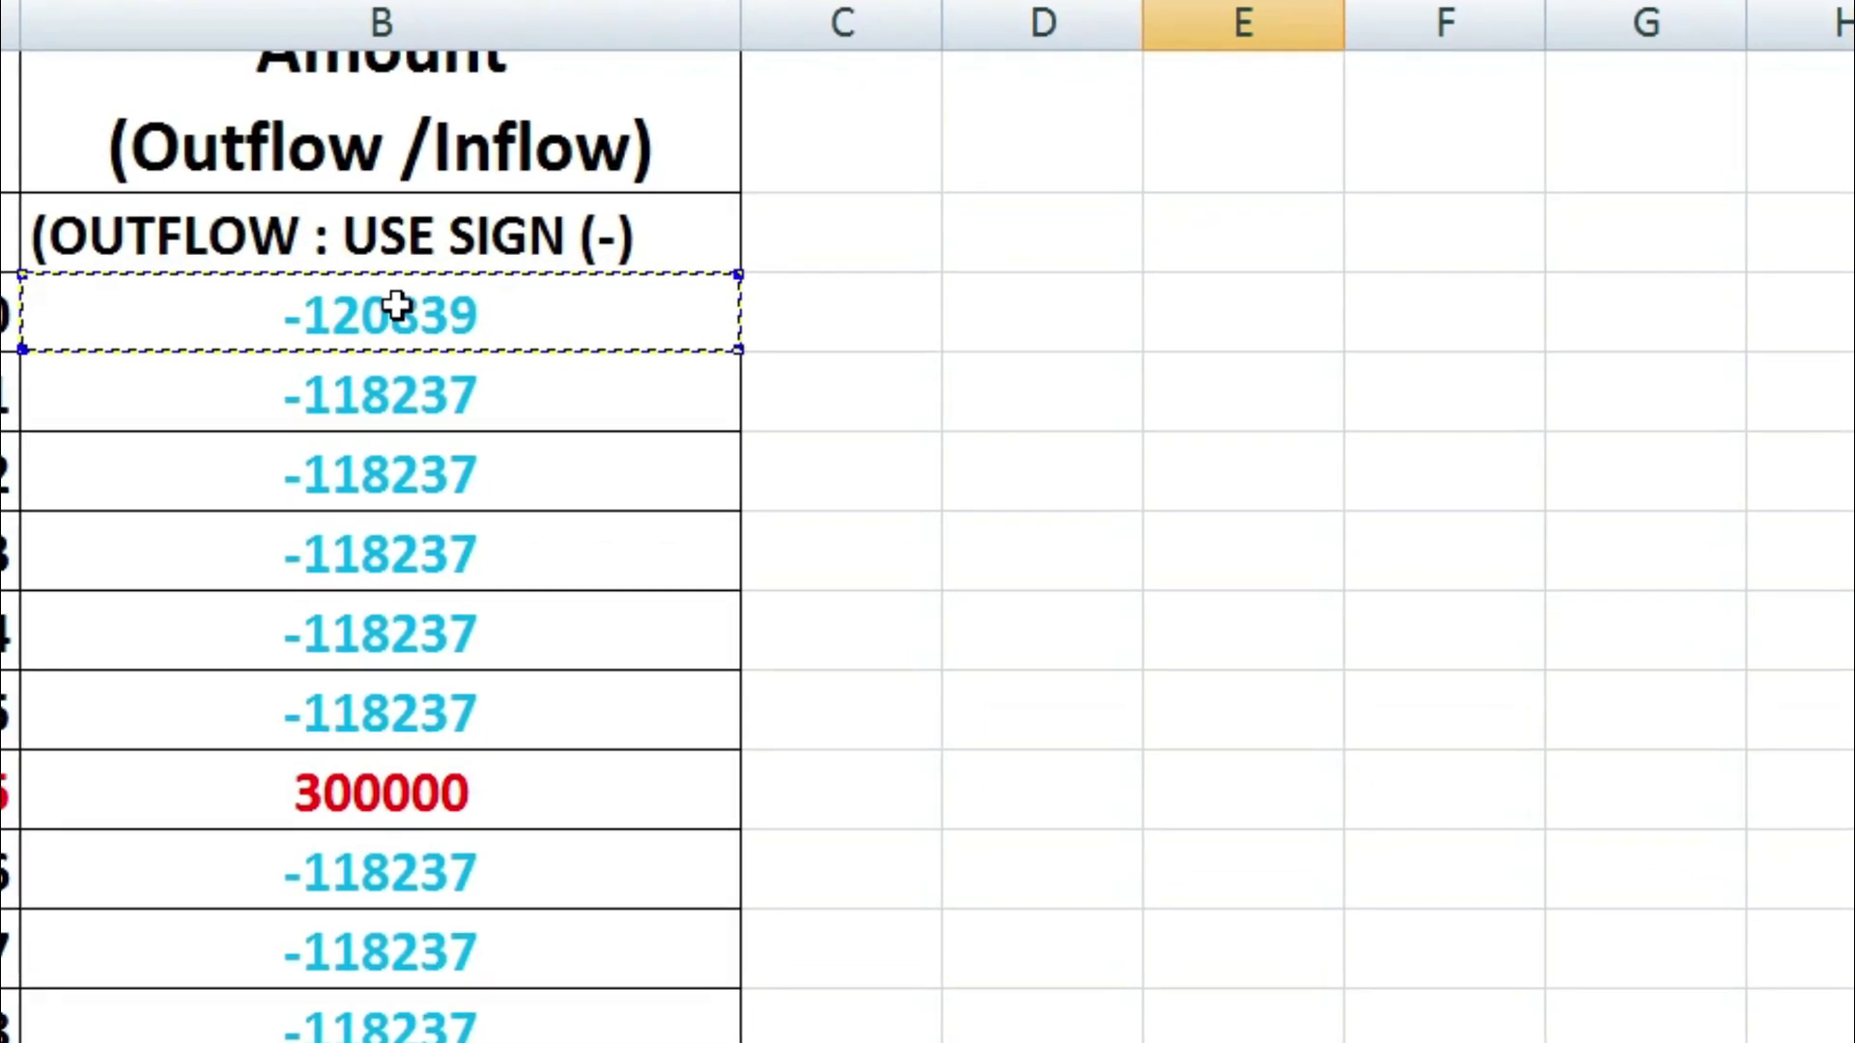
key(ctrl+shift+Down)
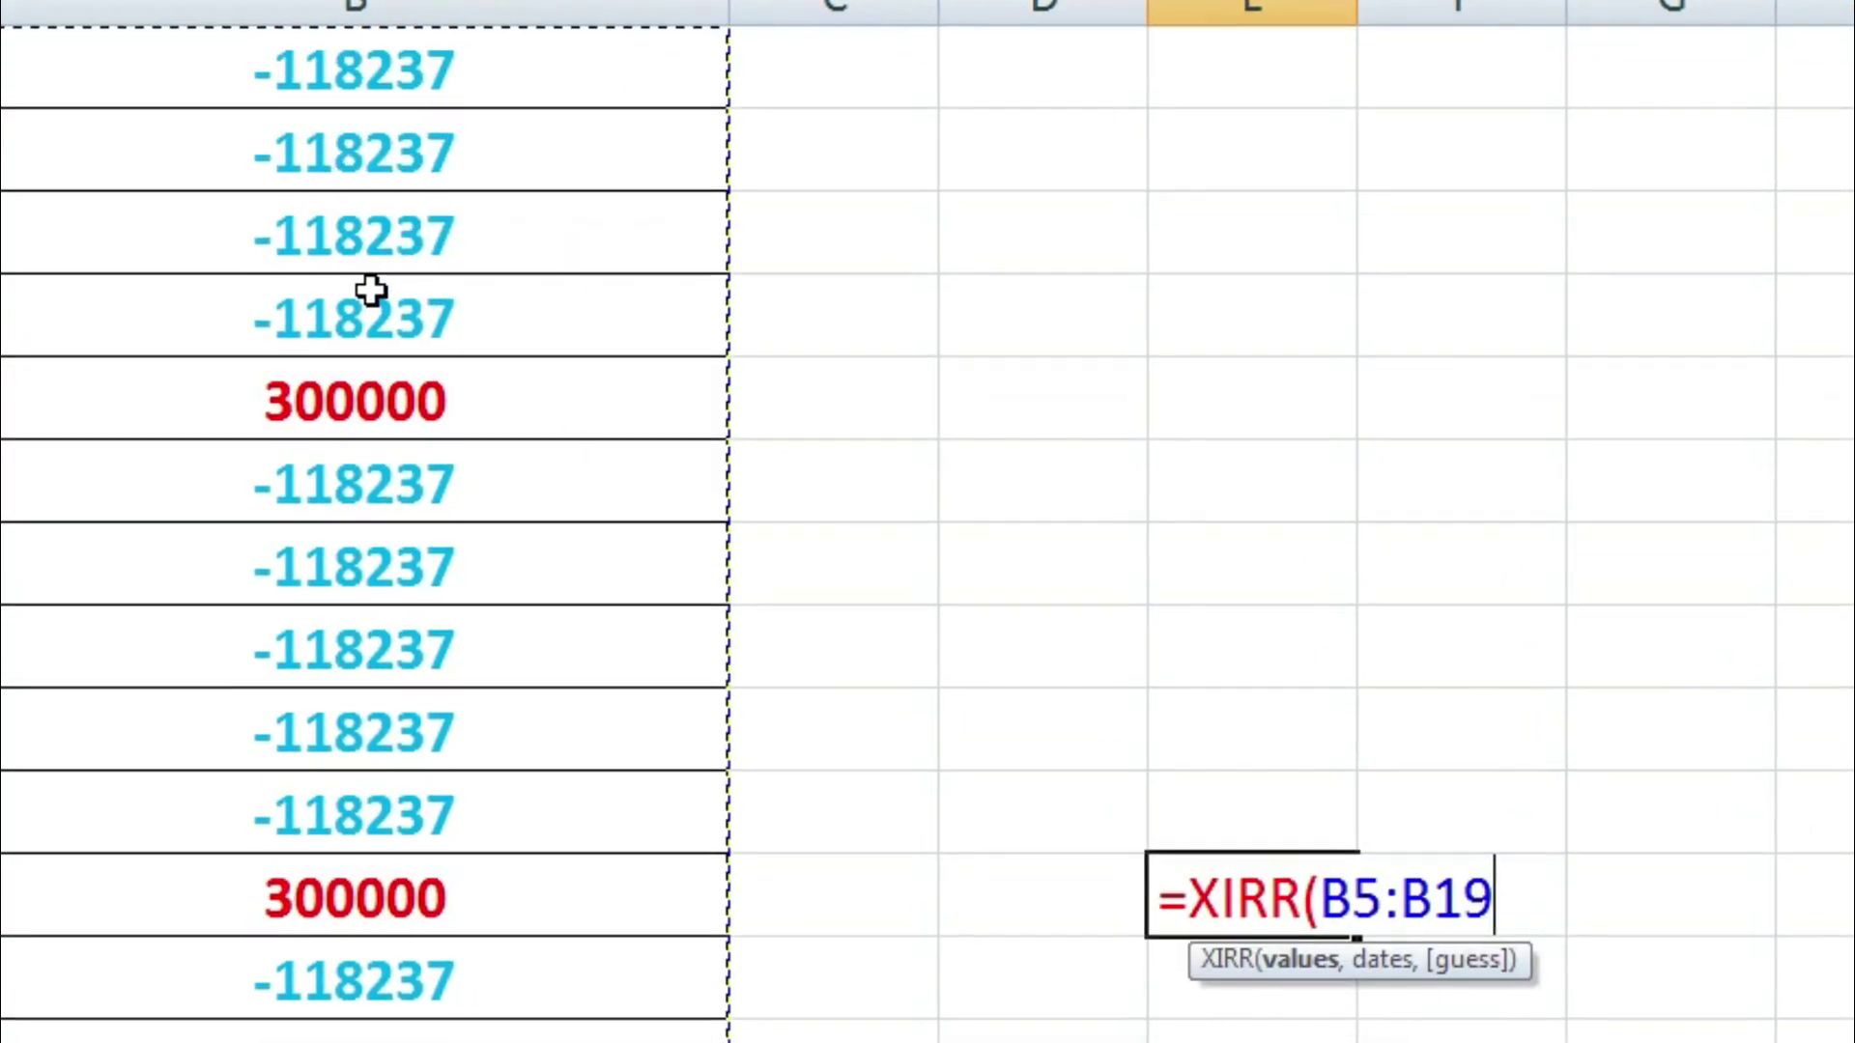
key(shift+Down)
key(shift+Down)
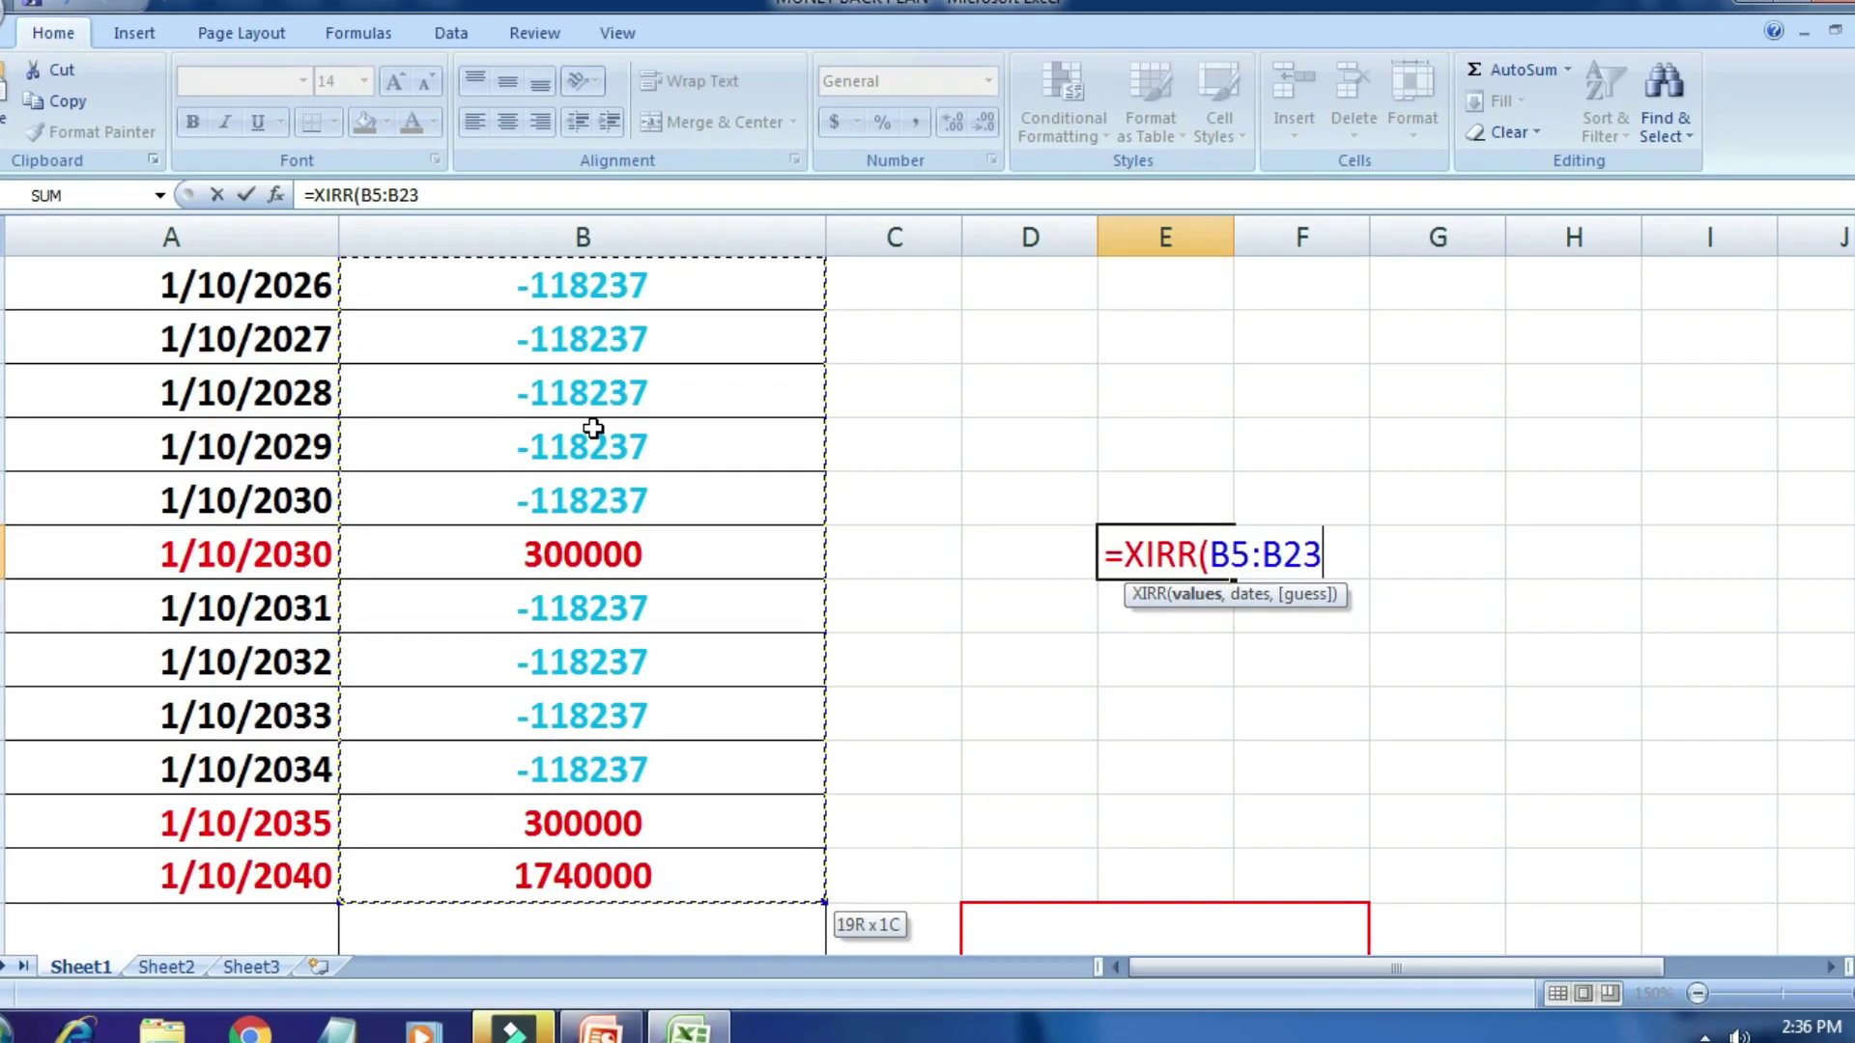
text(,)
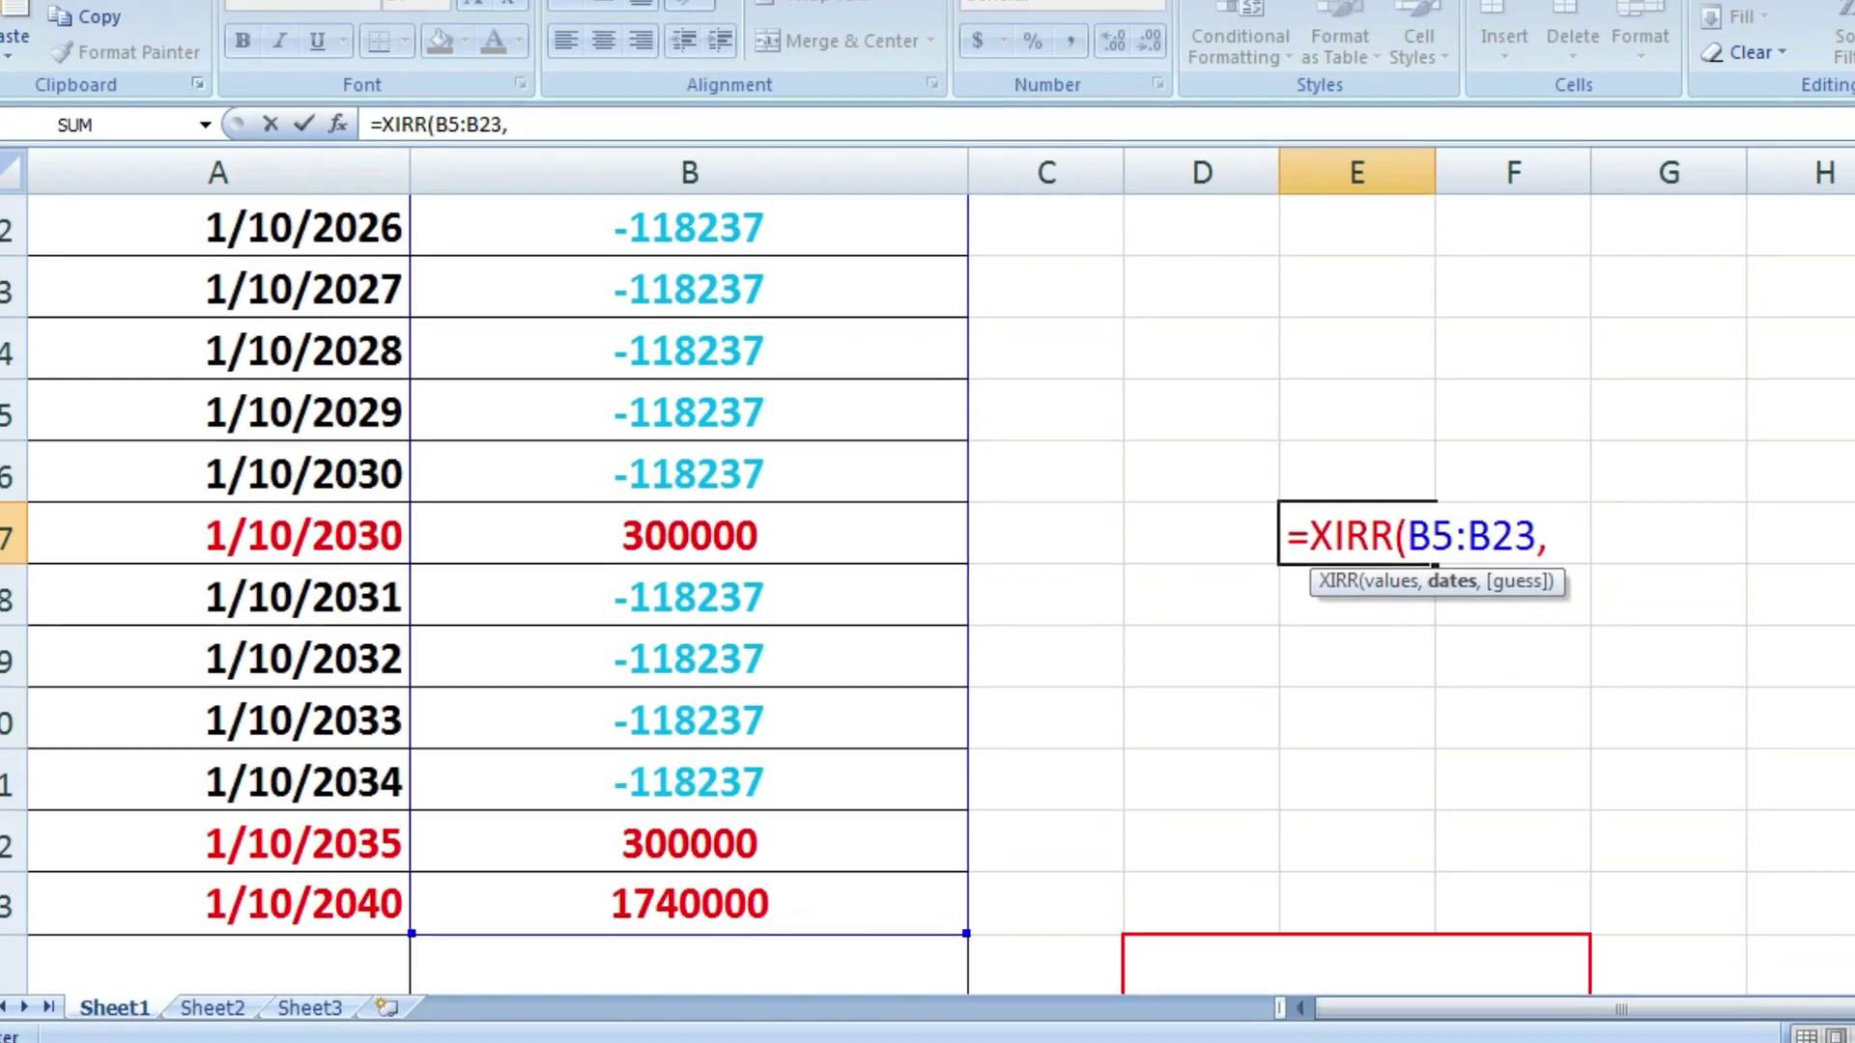
Complete the XIRR formula in cell E17 with the dates in A5:A23
scroll(1168, 267, up, 3)
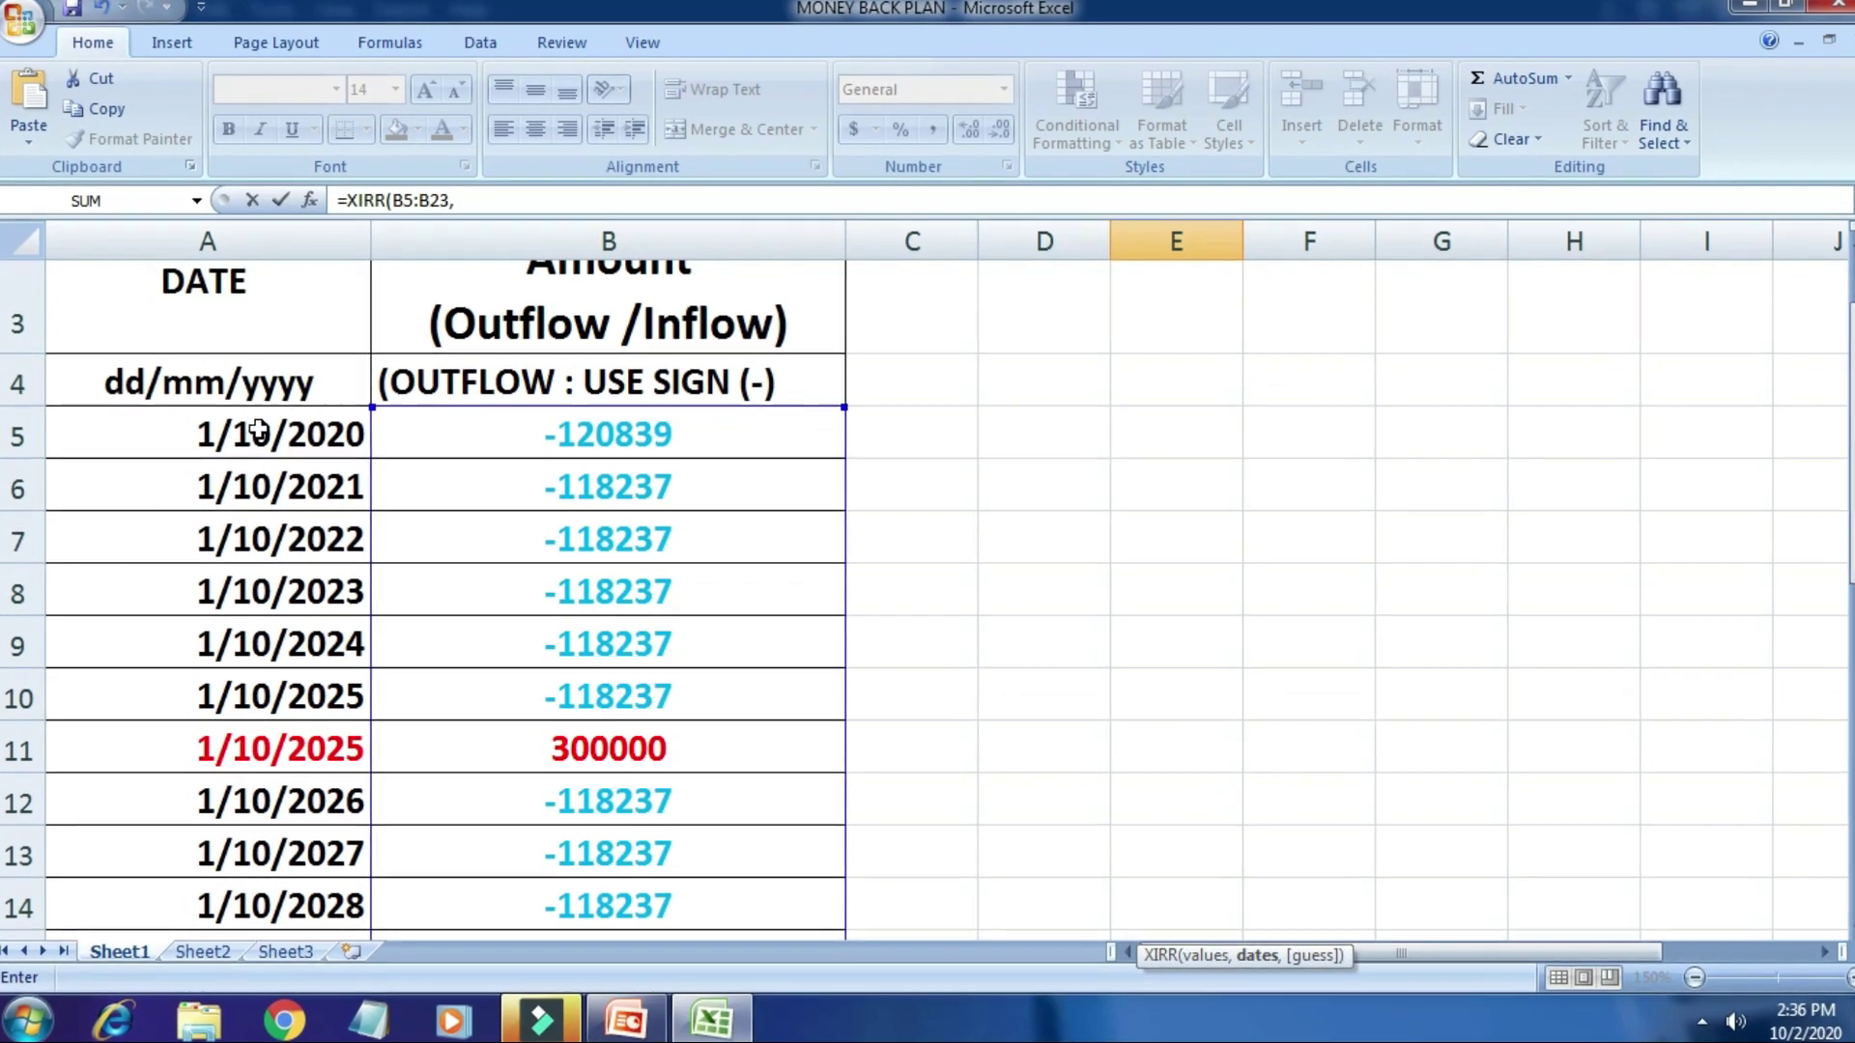
click(313, 305)
drag(253, 429, 290, 749)
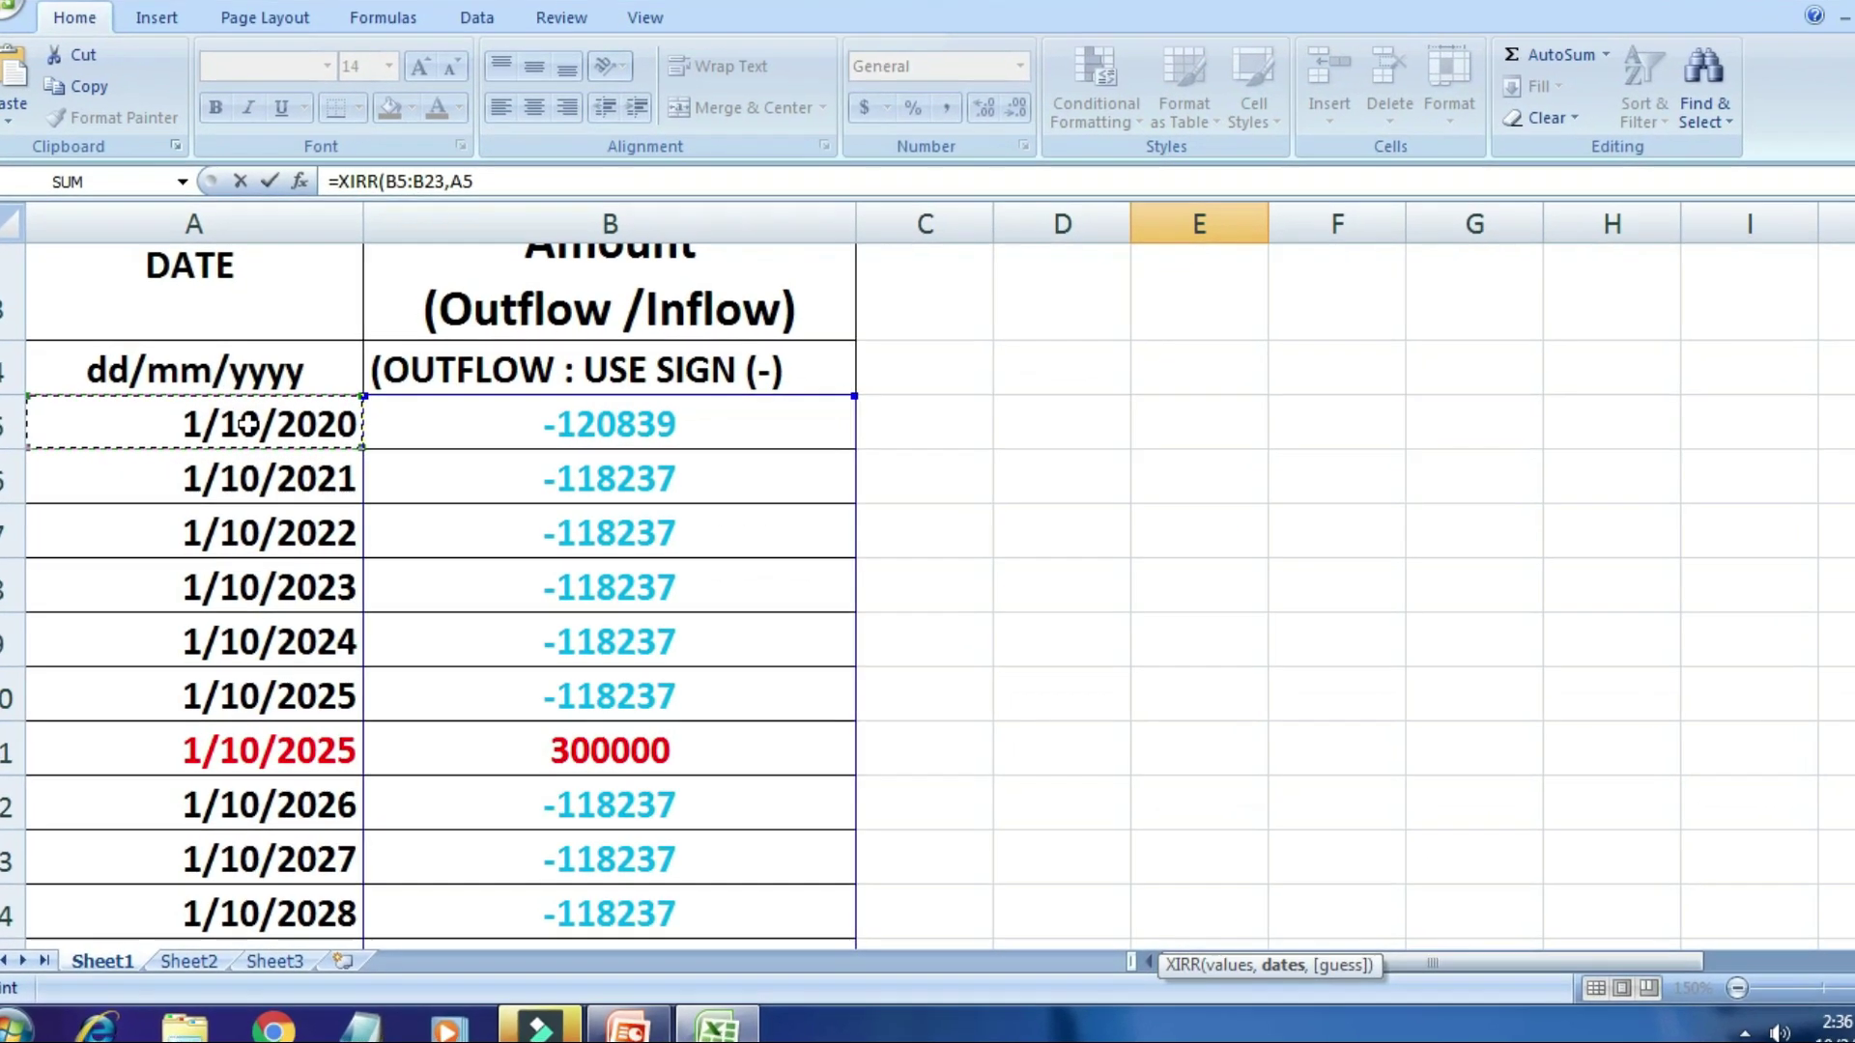
key(shift+Down)
key(shift+Down)
key(shift+Down)
key(shift+Down)
key(shift+Down)
key(shift+Down)
key(shift+Down)
key(shift+Down)
key(shift+Down)
key(shift+Down)
key(shift+Down)
key(shift+Down)
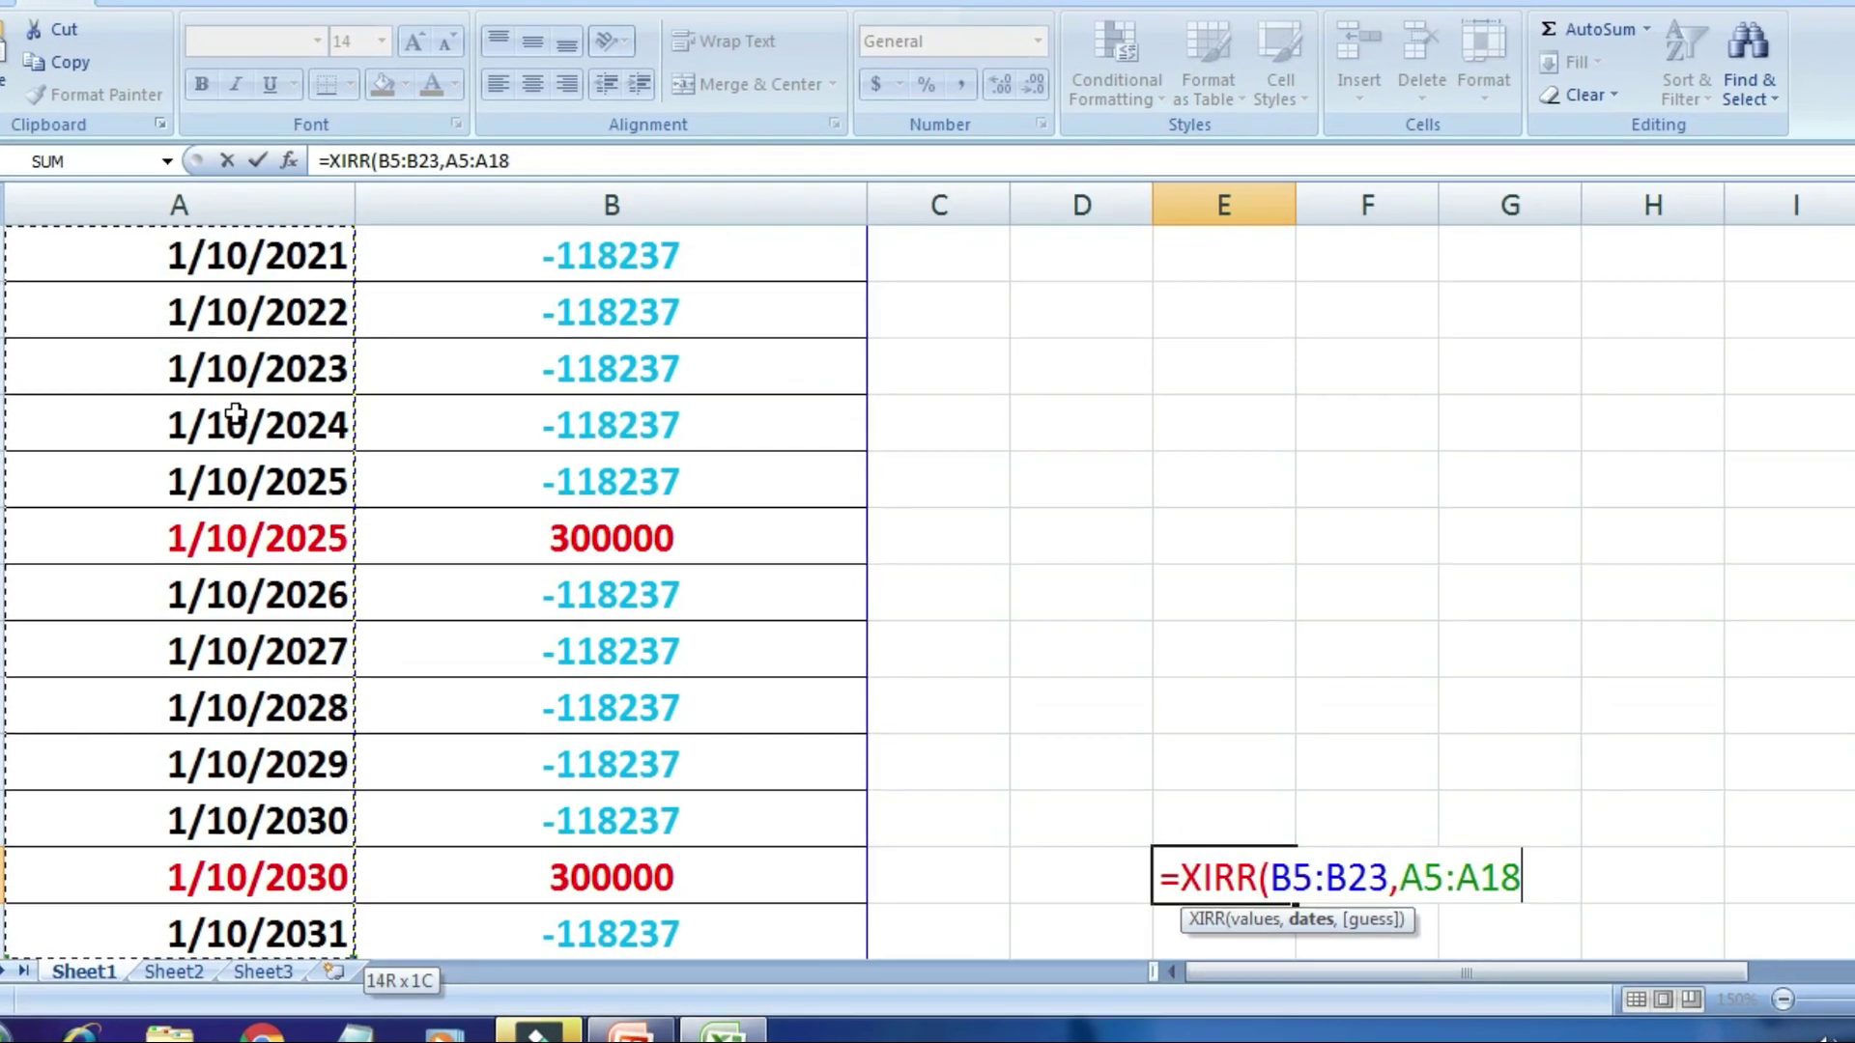
key(shift+Down)
key(shift+Up)
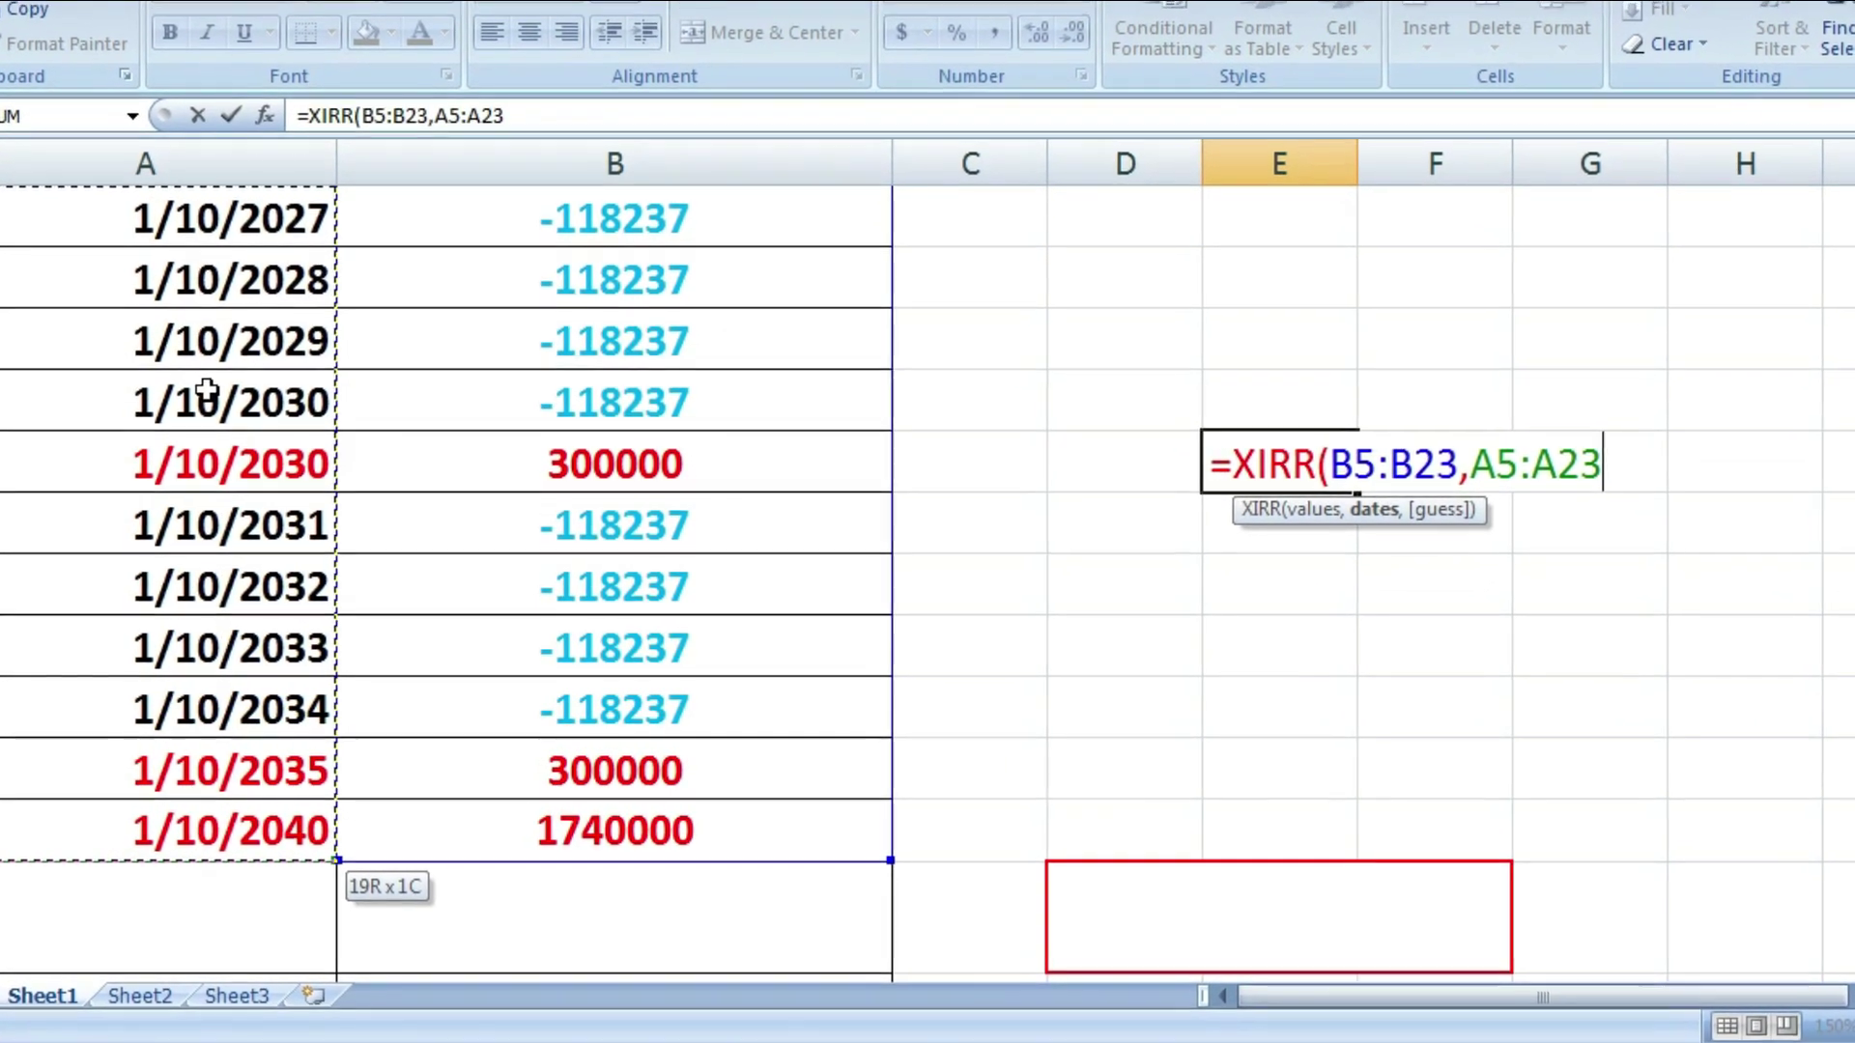
text())
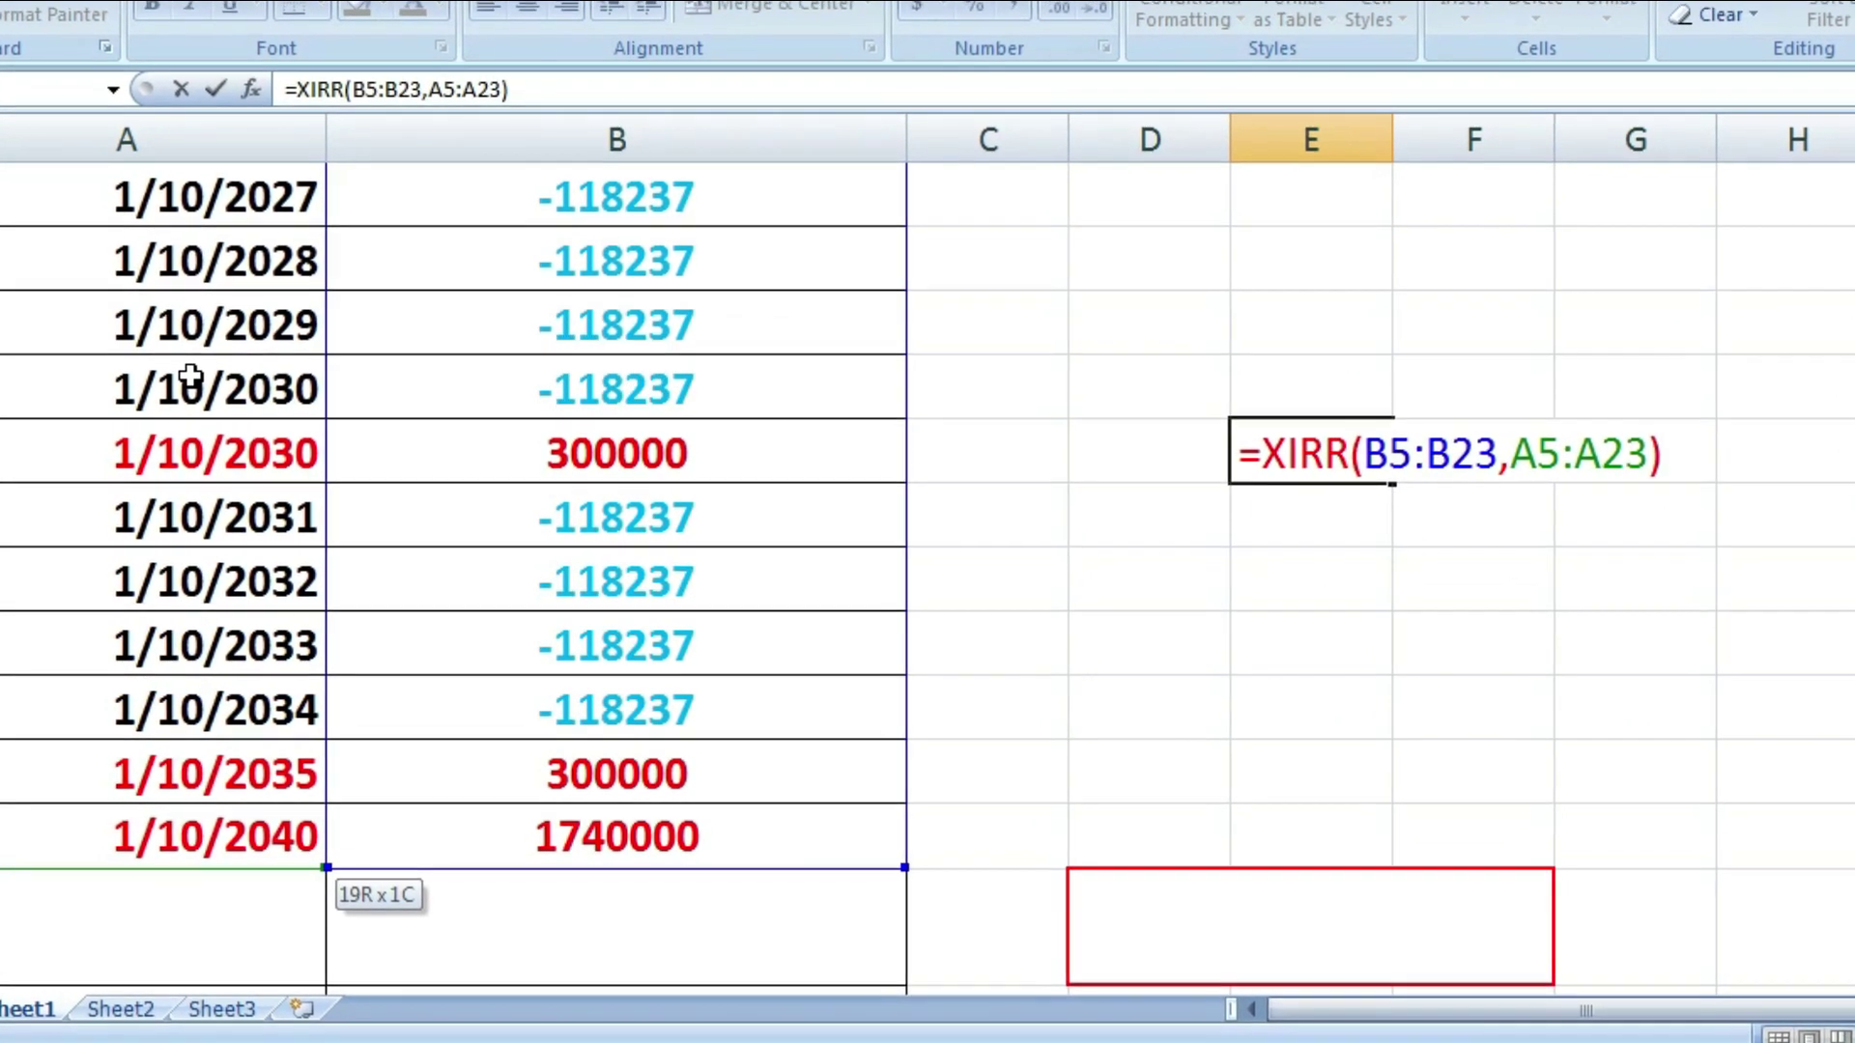
key(Return)
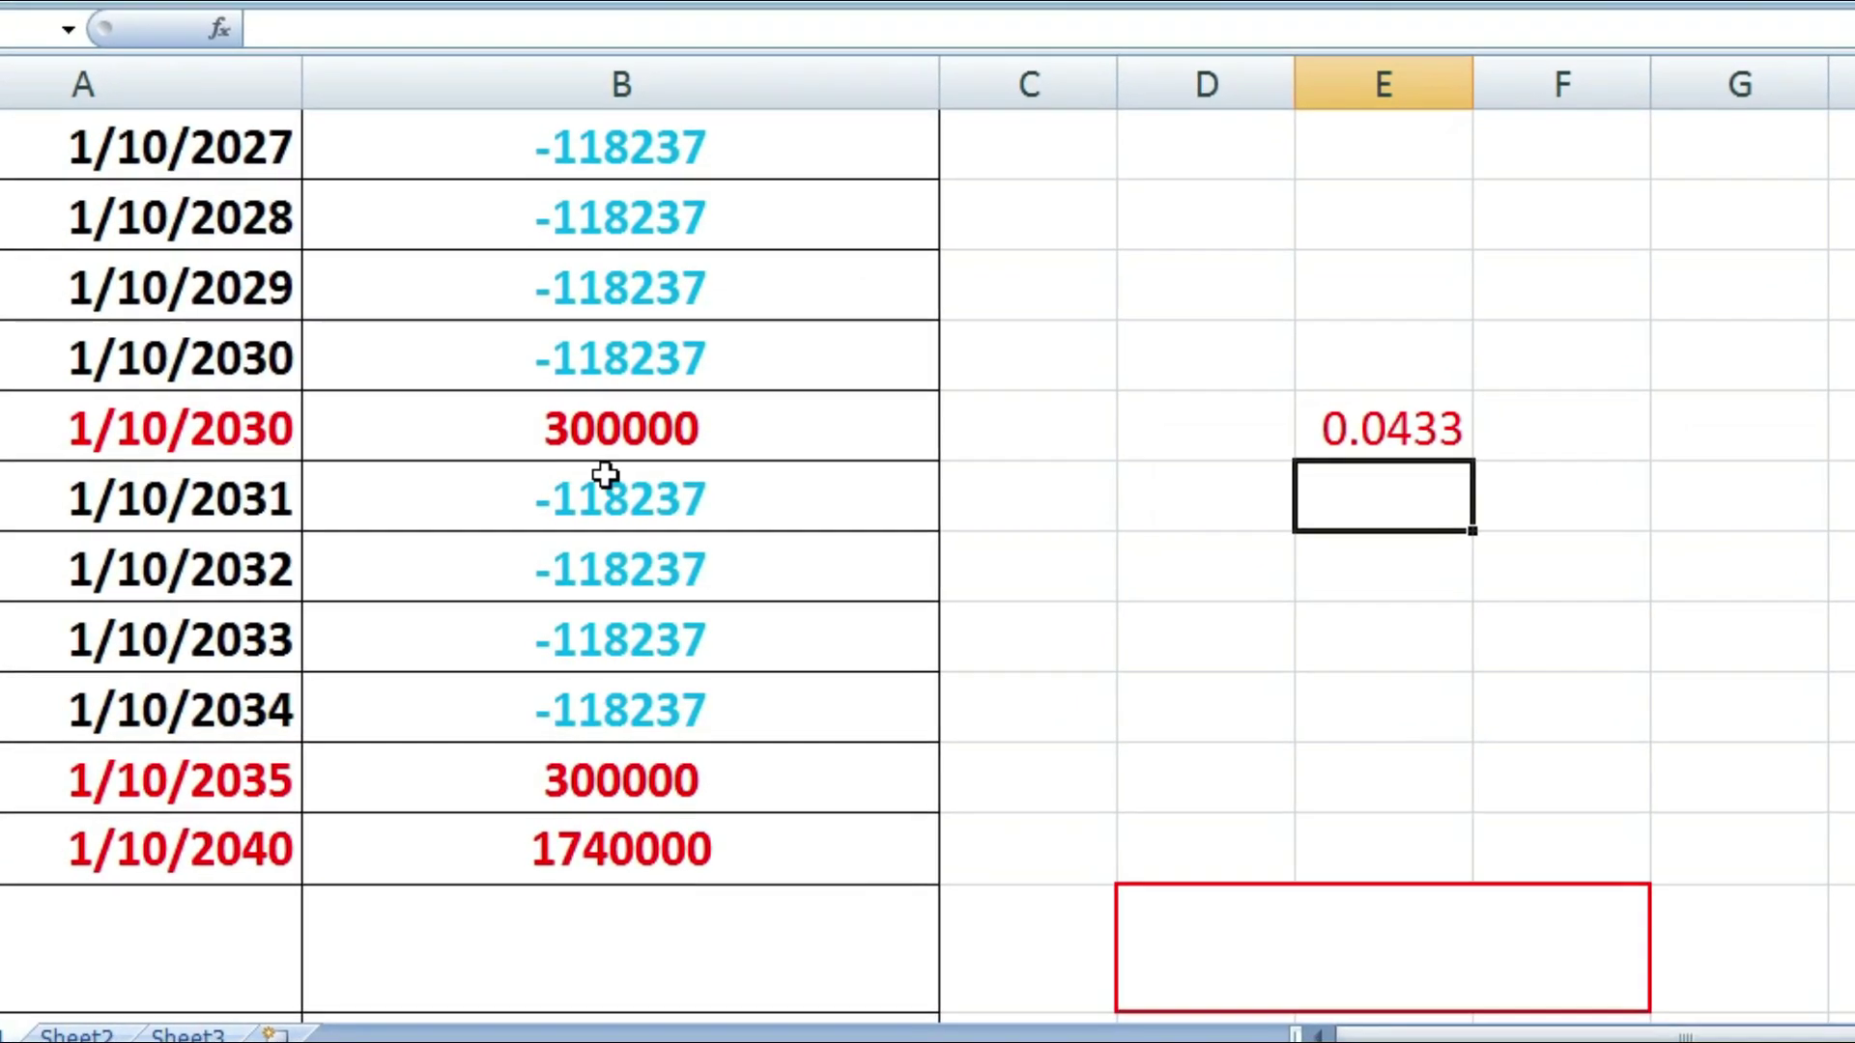
Format the XIRR result in cell E17 as Percentage
click(1374, 430)
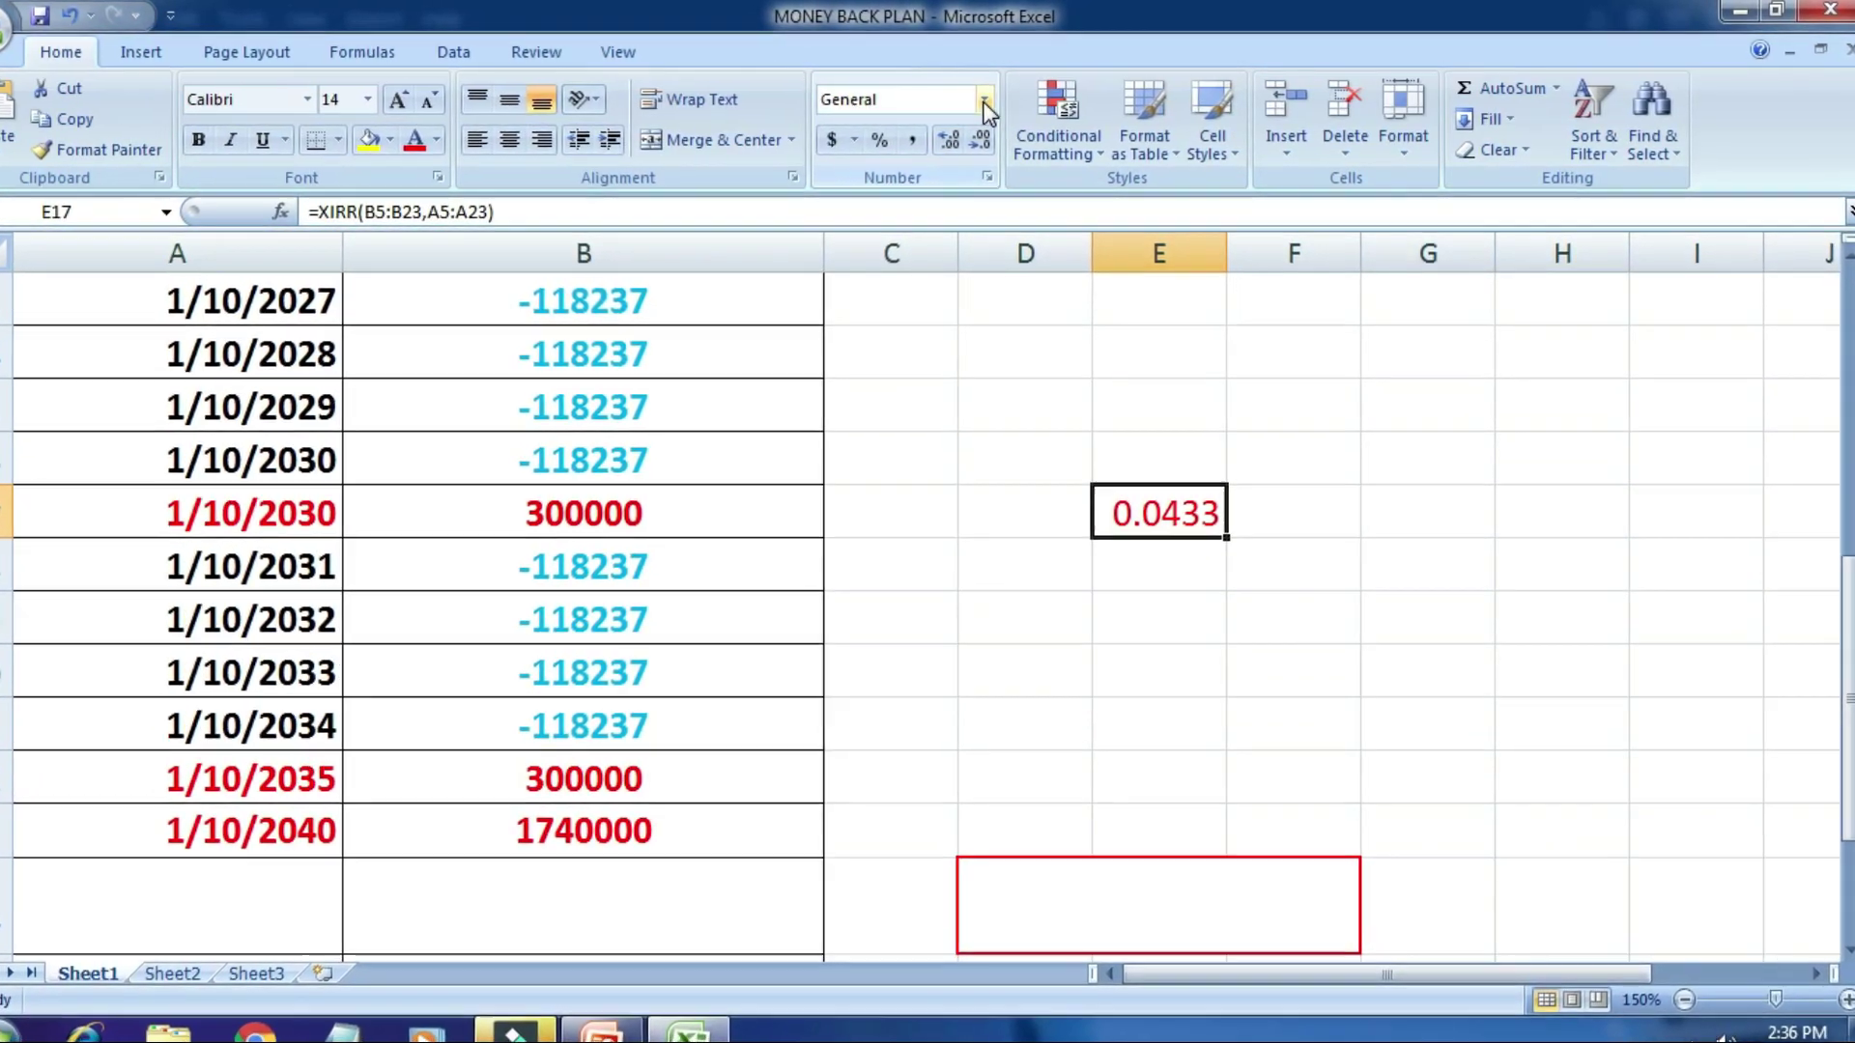
click(966, 102)
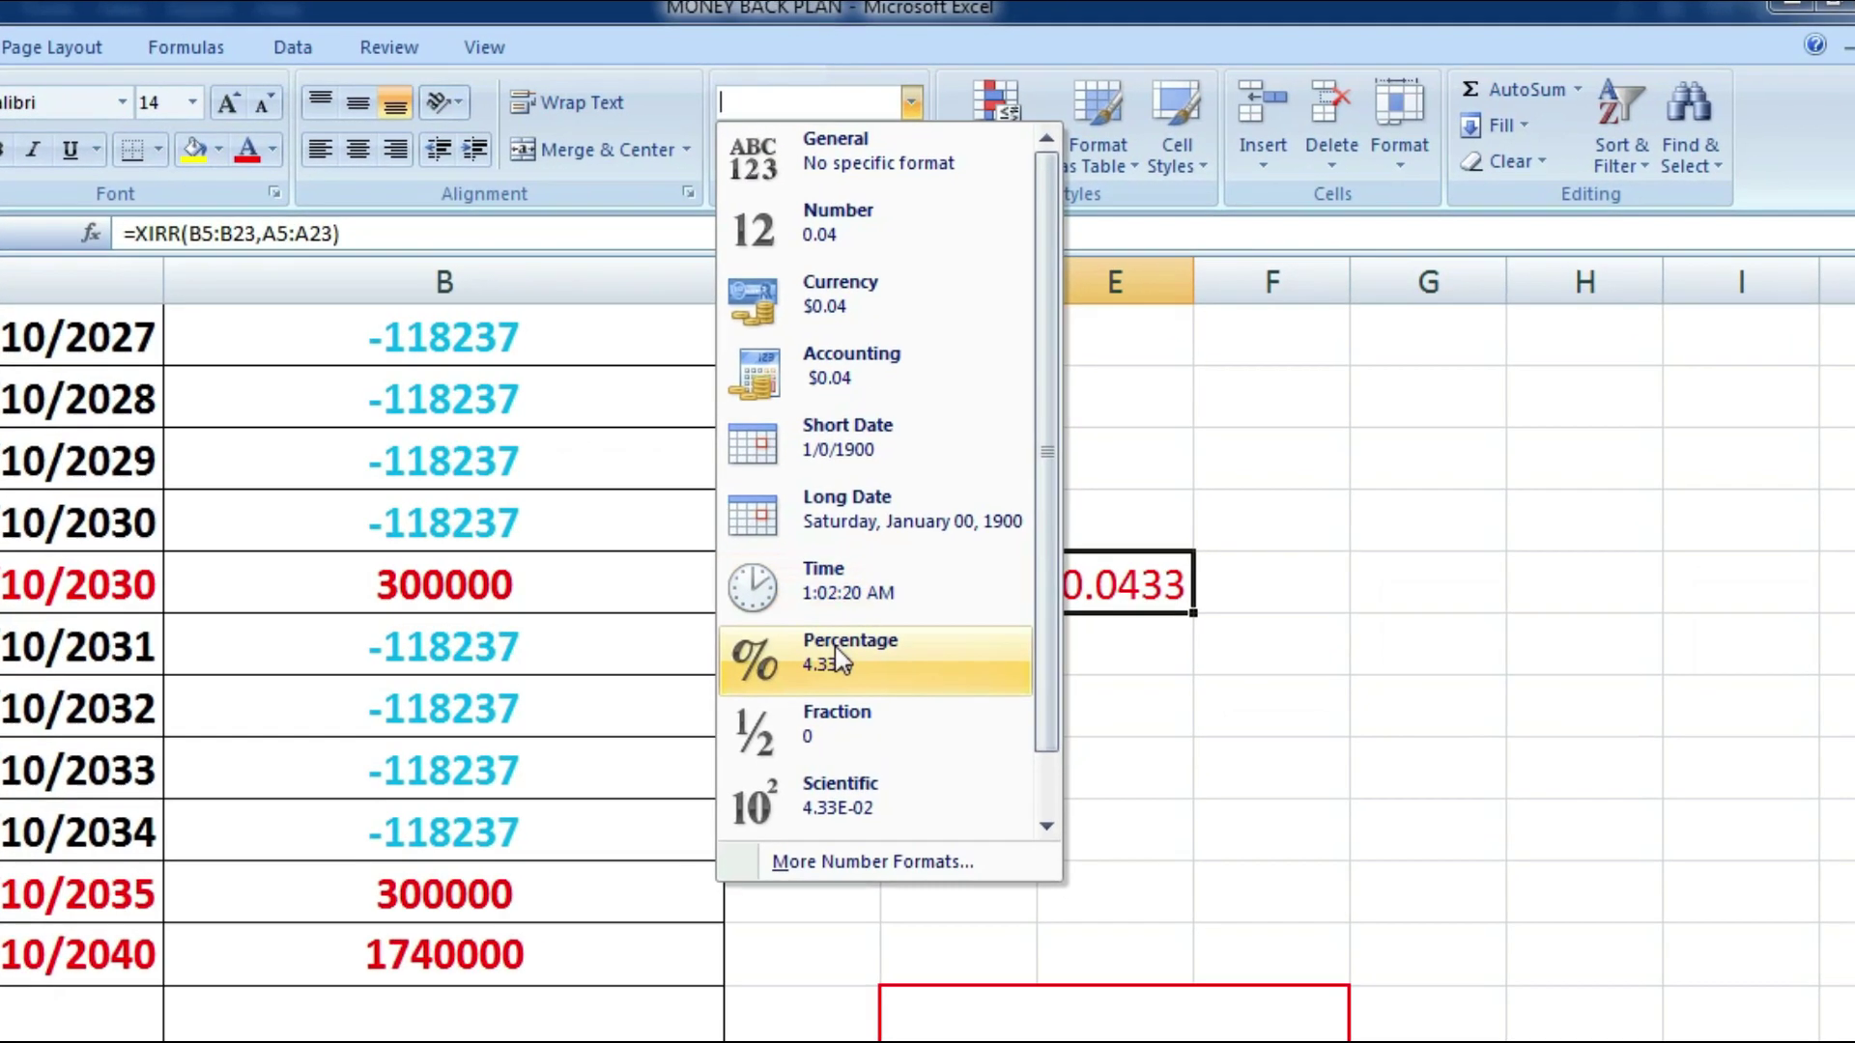
click(869, 629)
click(1316, 724)
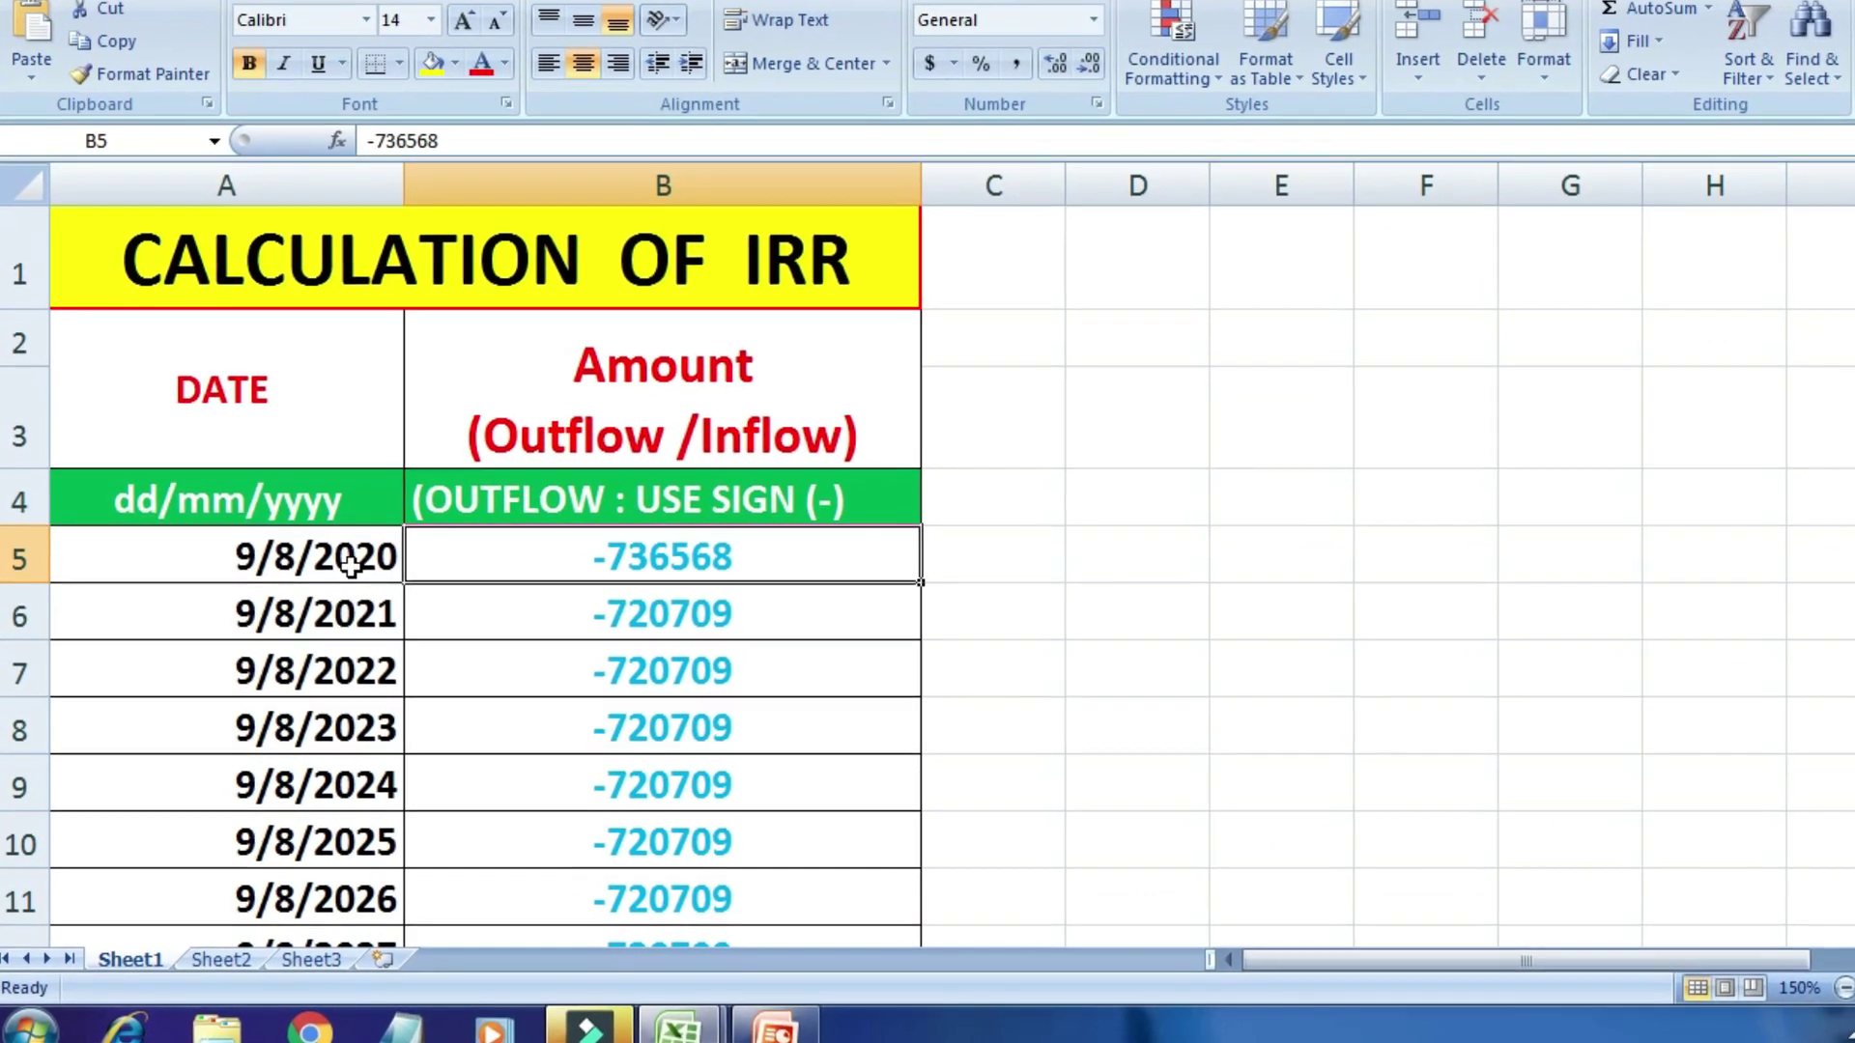
Examine the other plan's dates, premium outflows and inflows from the first date in row 5 to the final payout in row 23
click(349, 566)
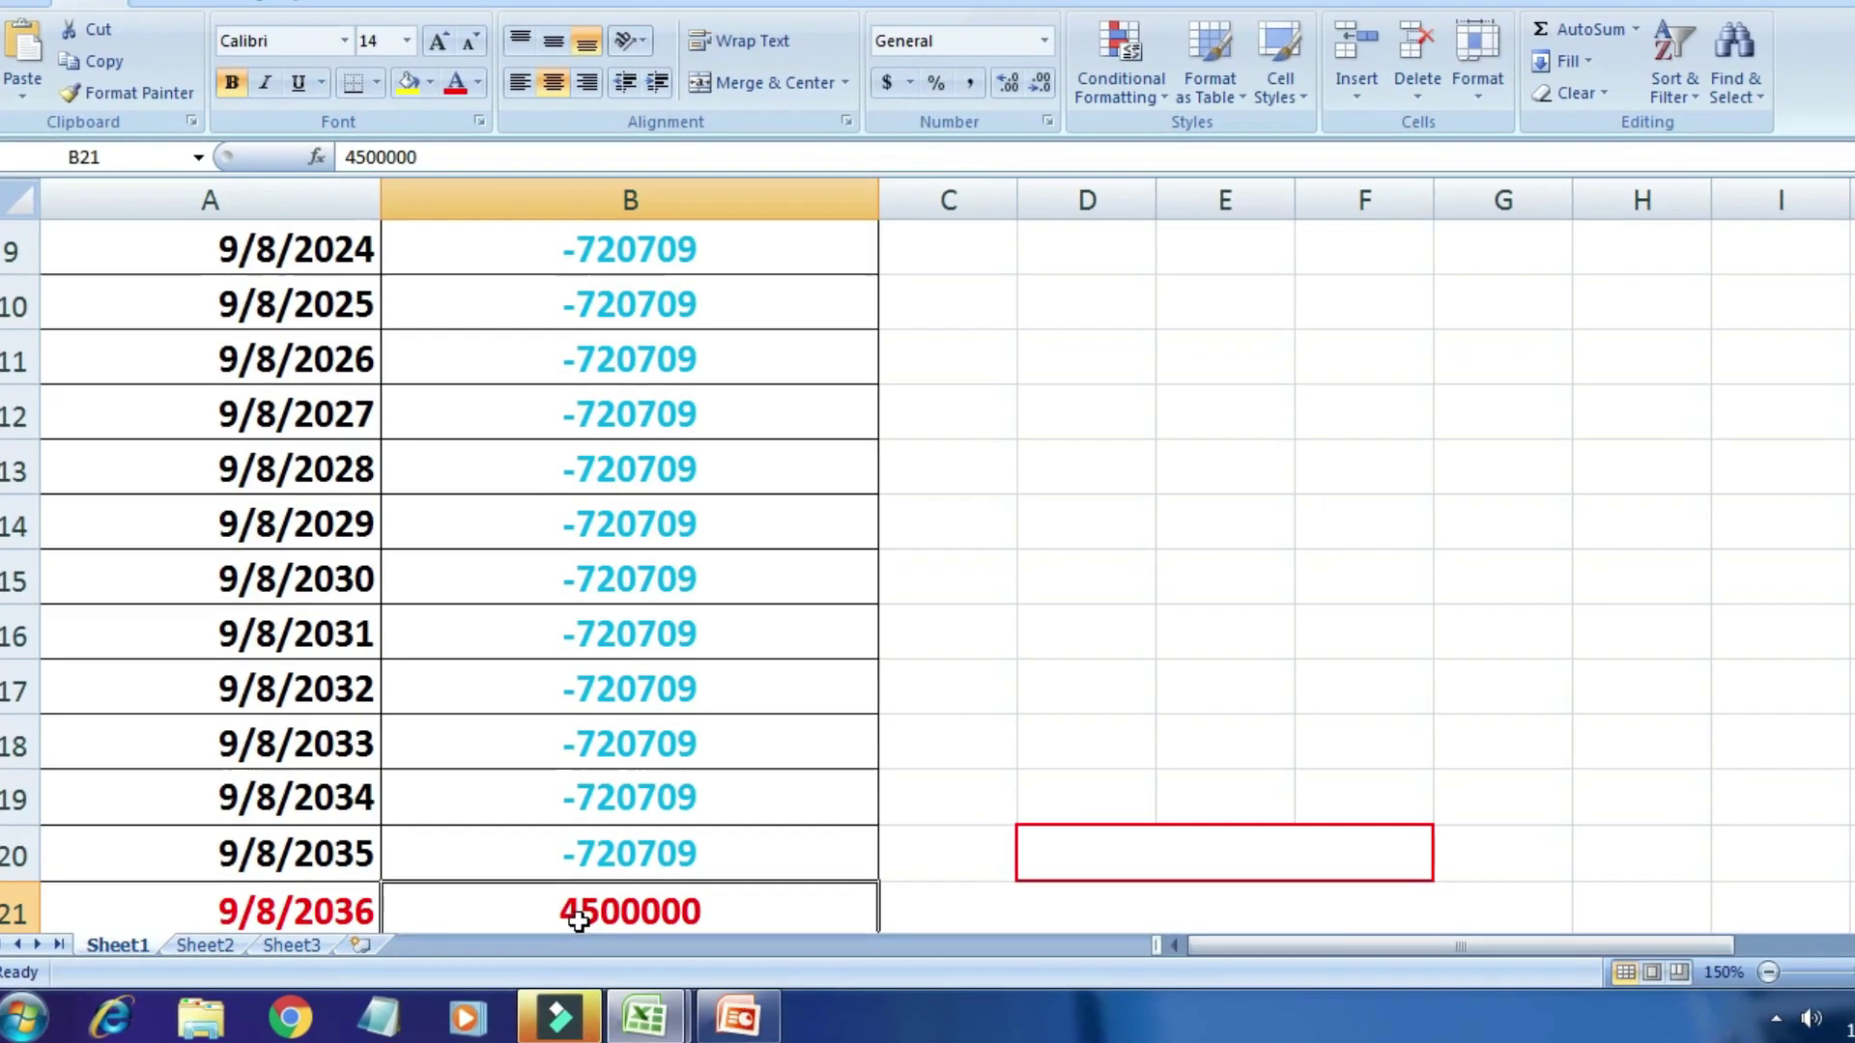
key(Down)
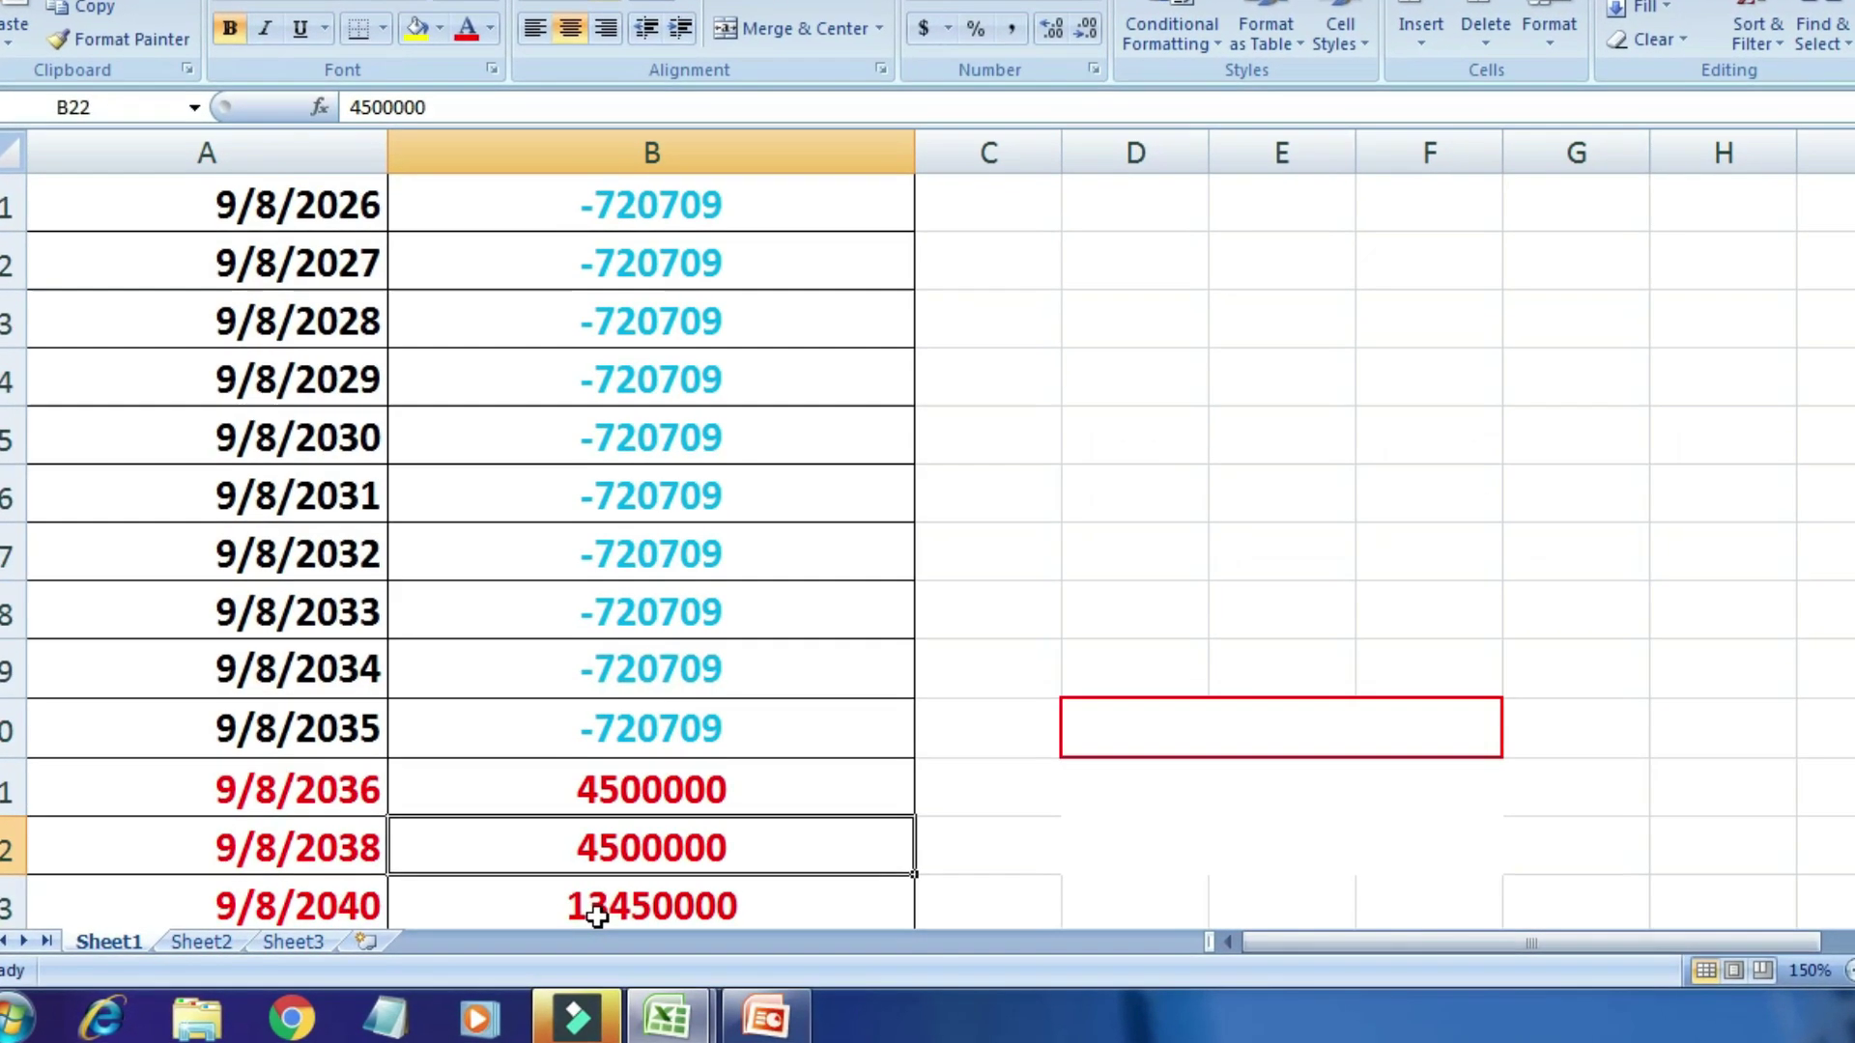
click(325, 852)
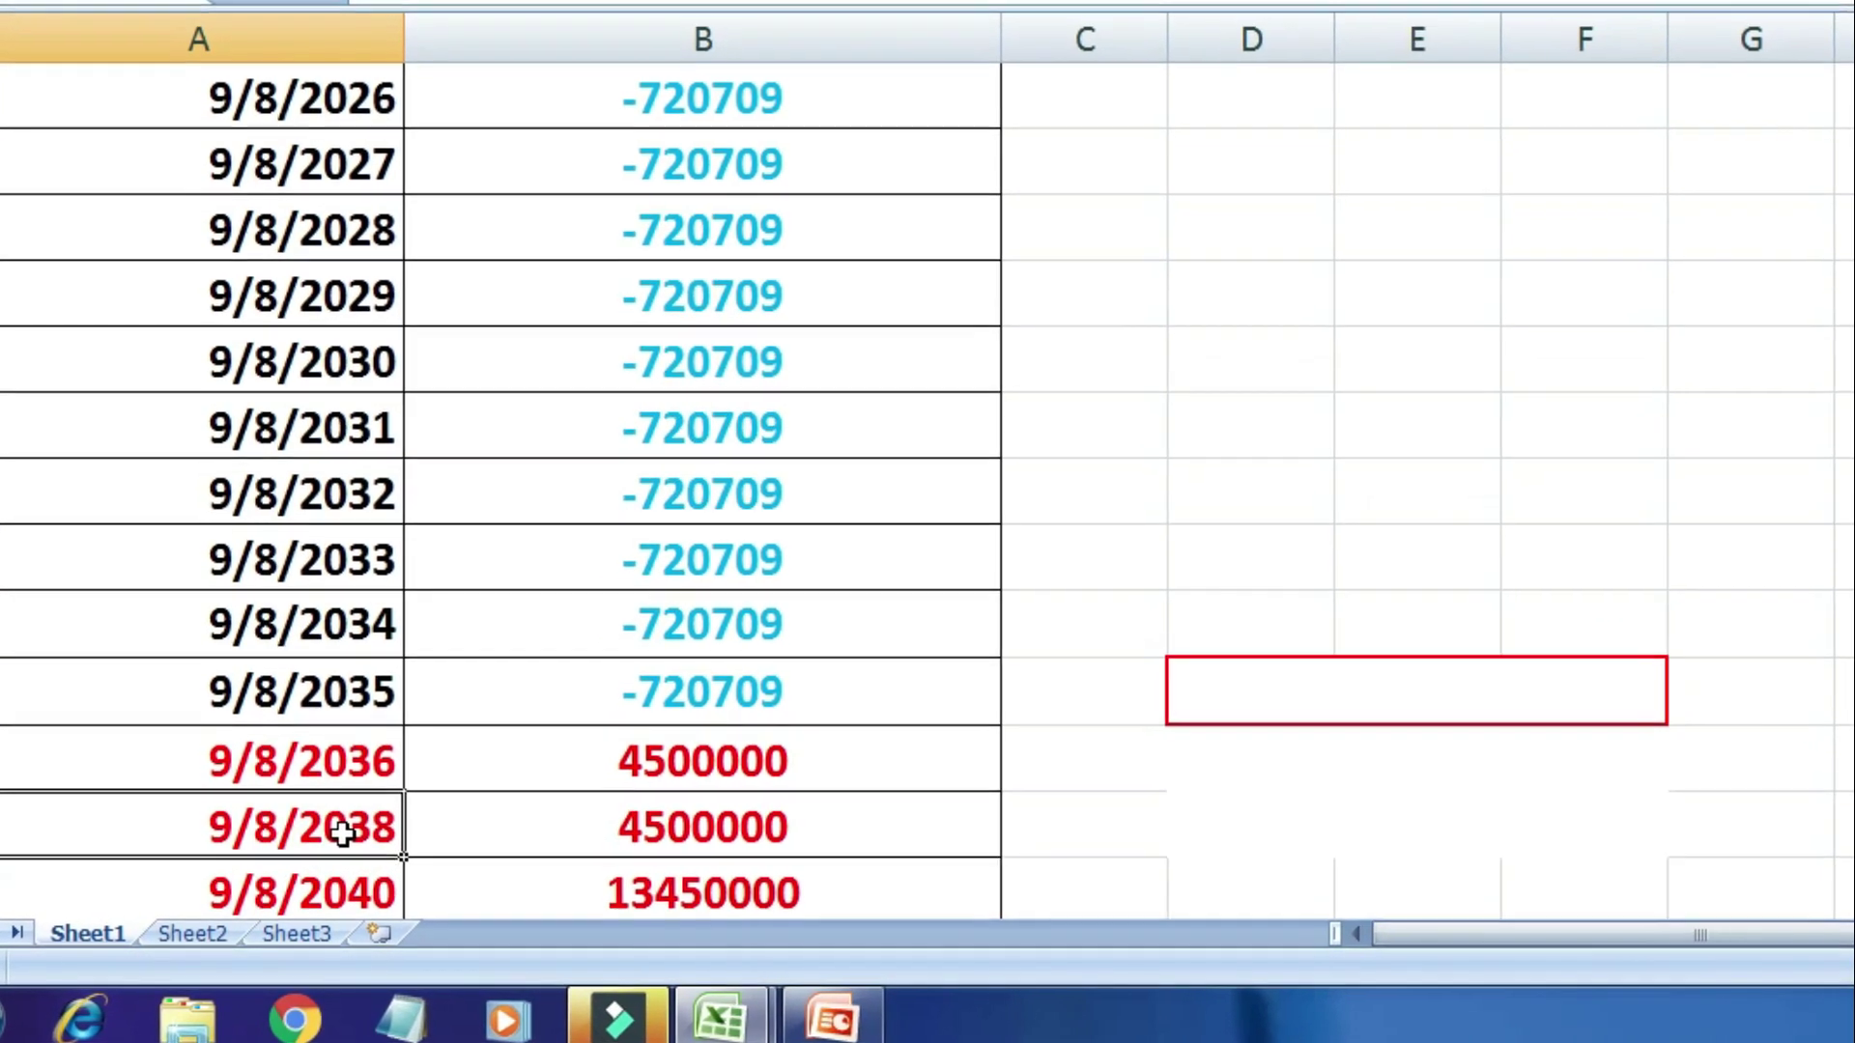
click(762, 831)
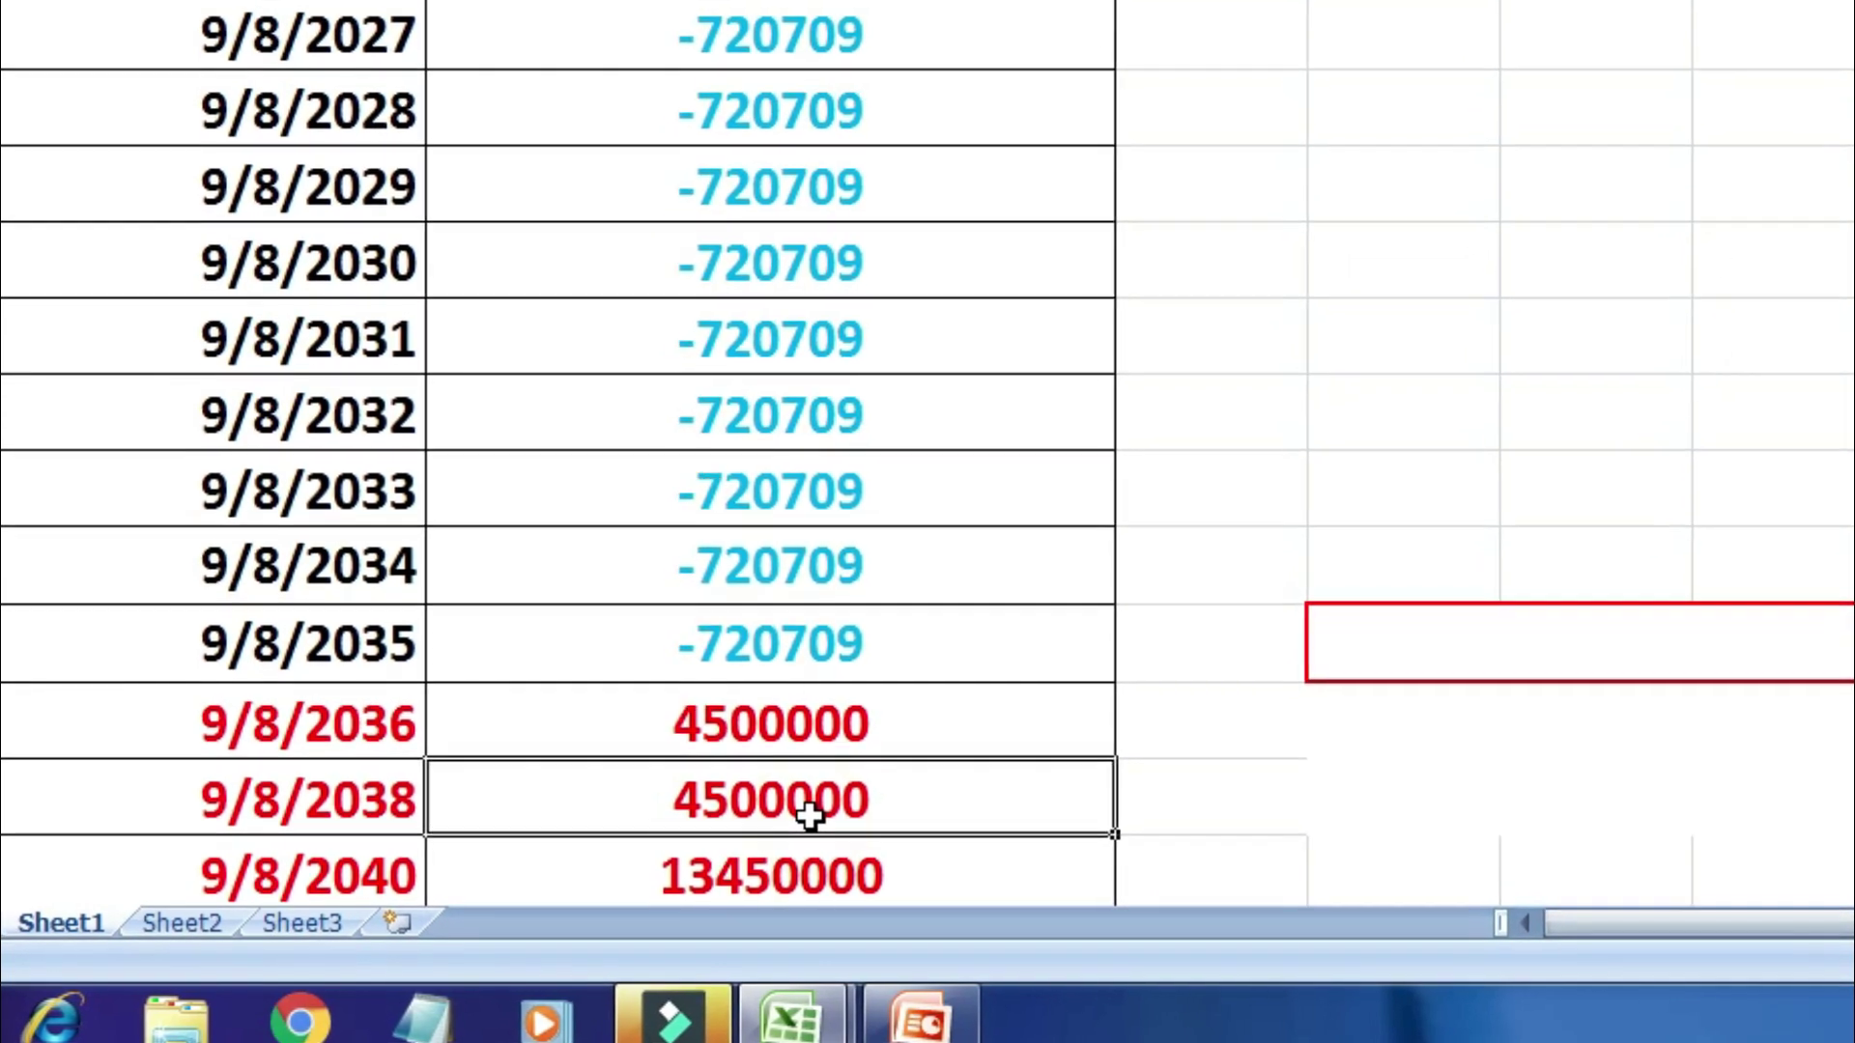
click(403, 875)
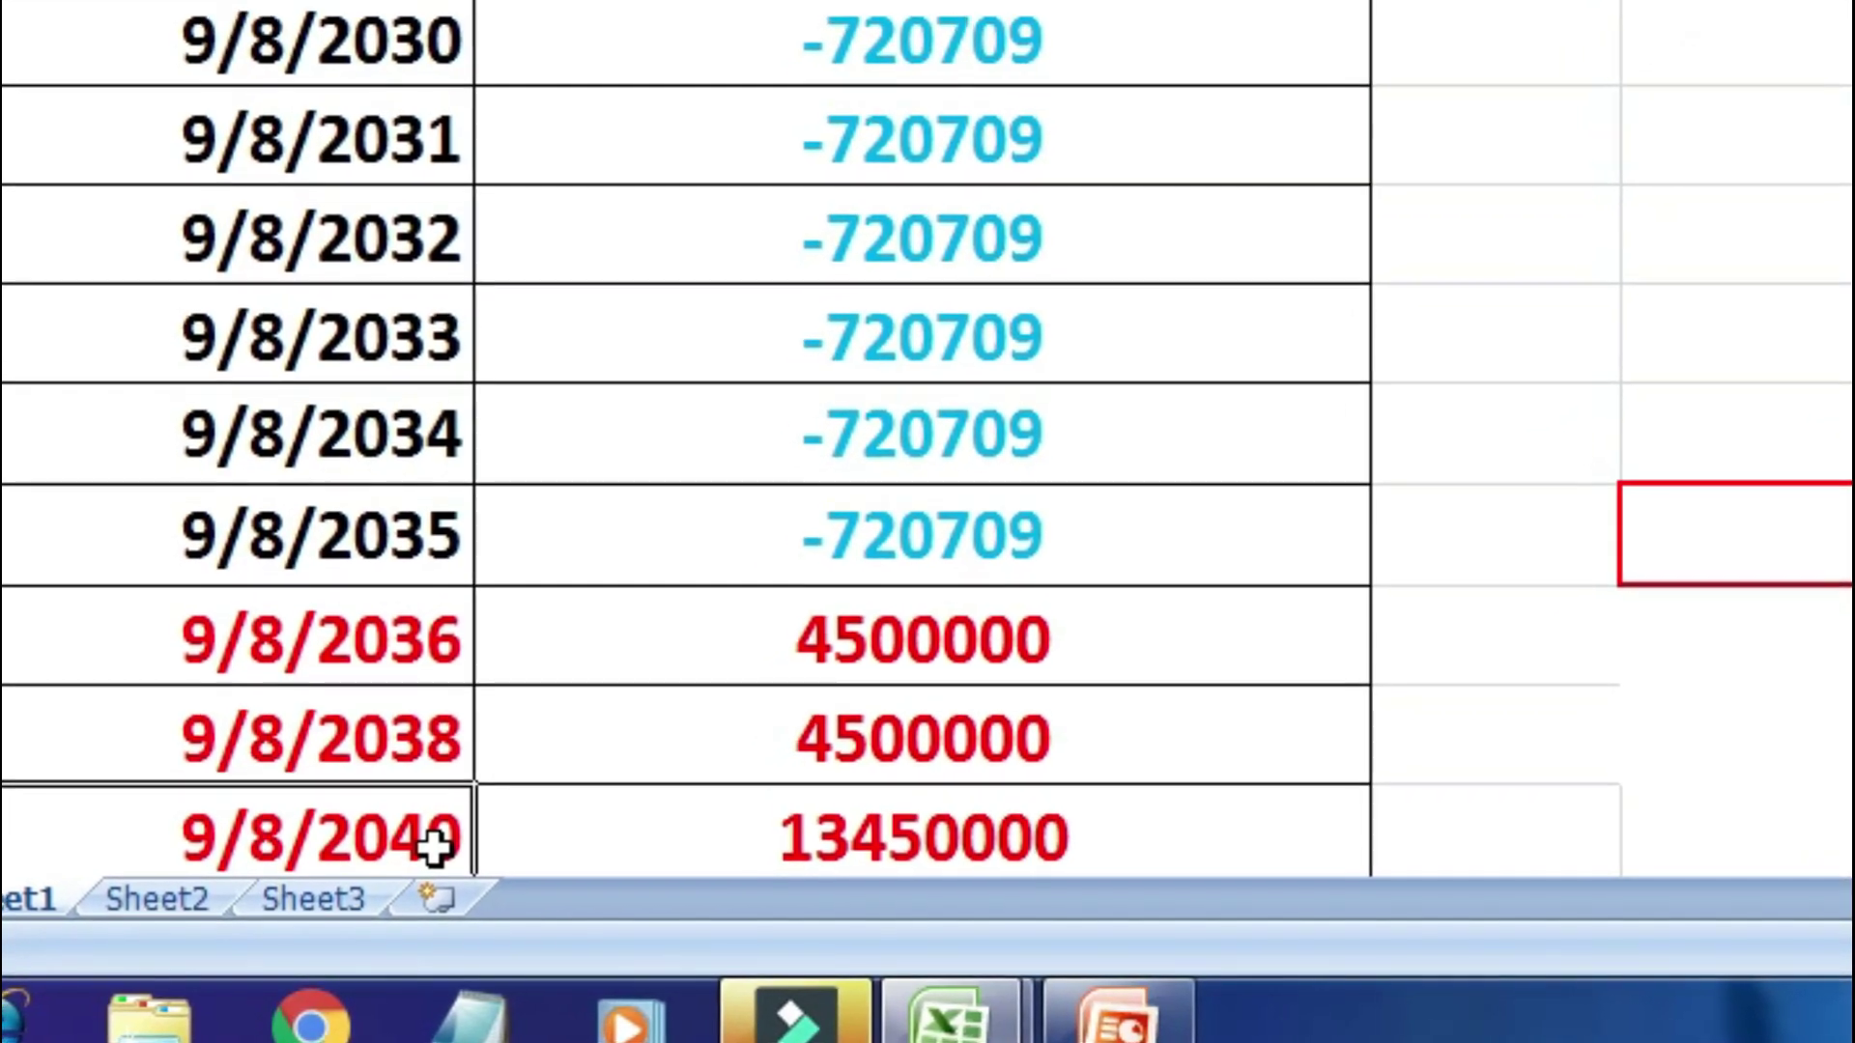
click(953, 865)
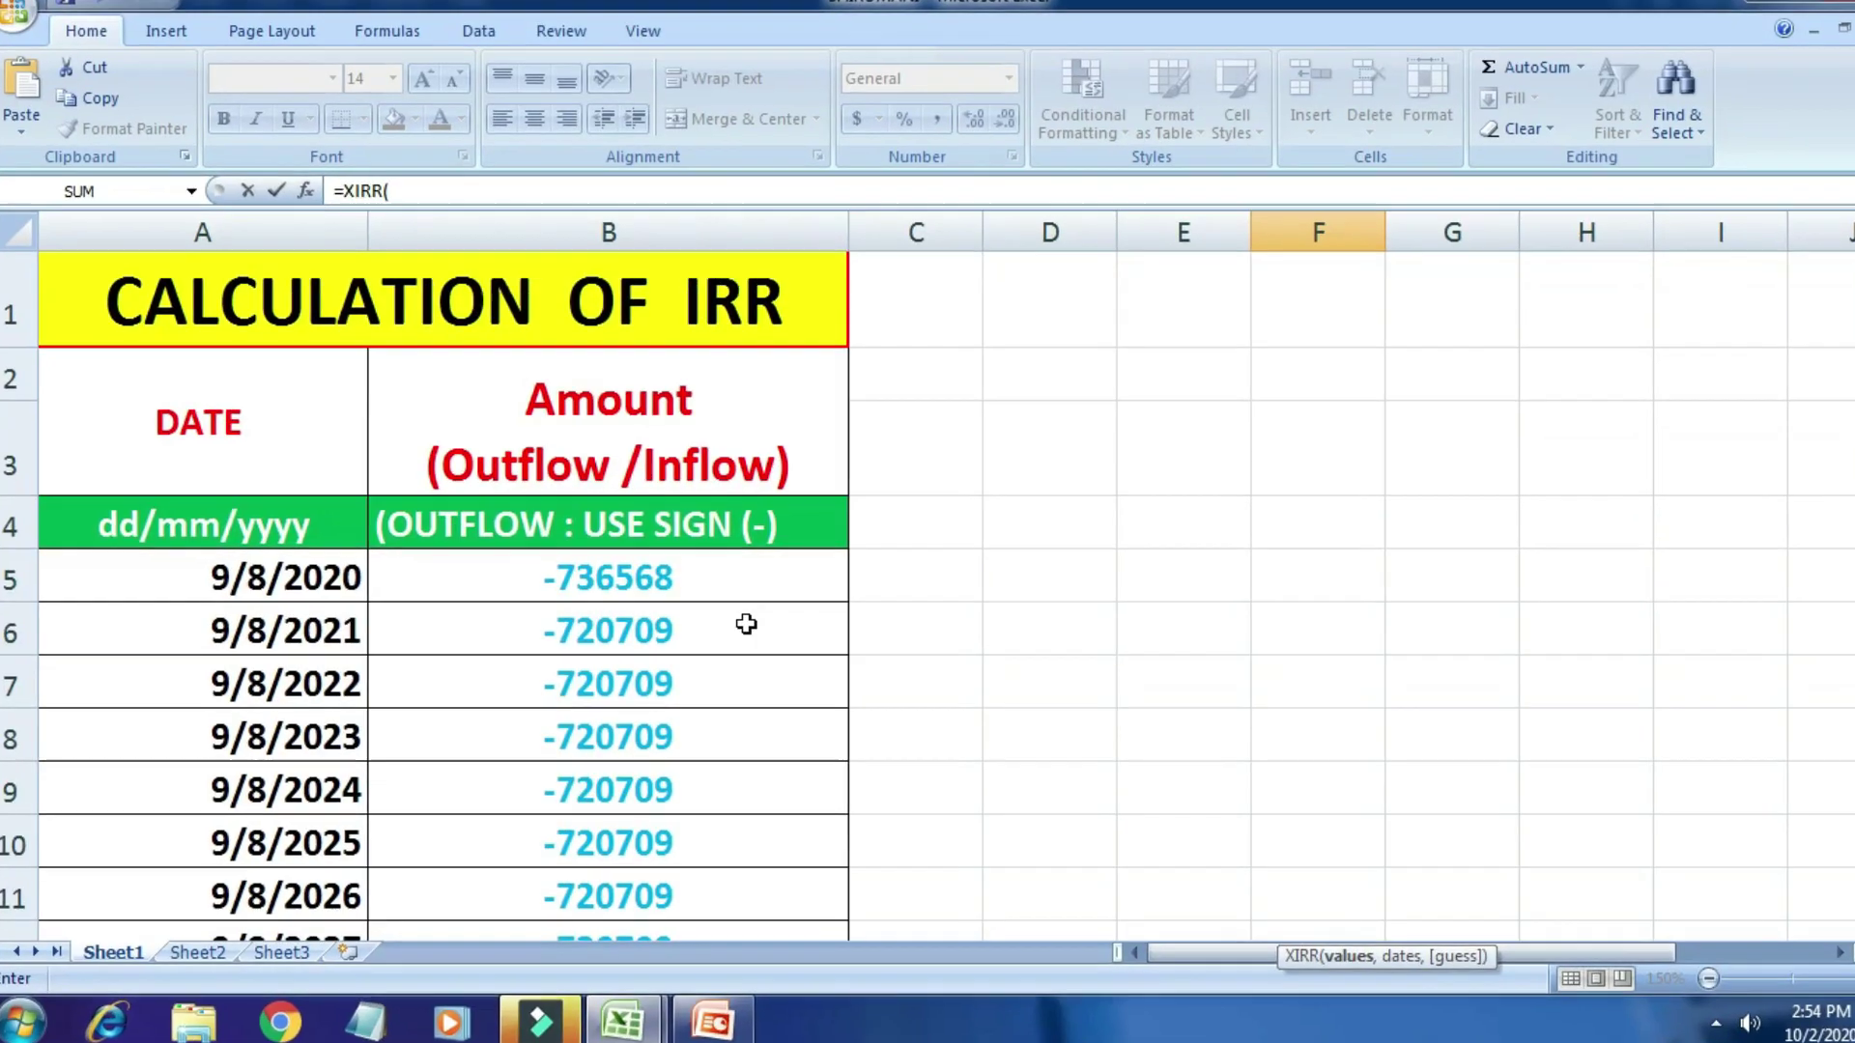
Set the amounts in B5:B23 as the values of the XIRR formula in cell F17
click(628, 621)
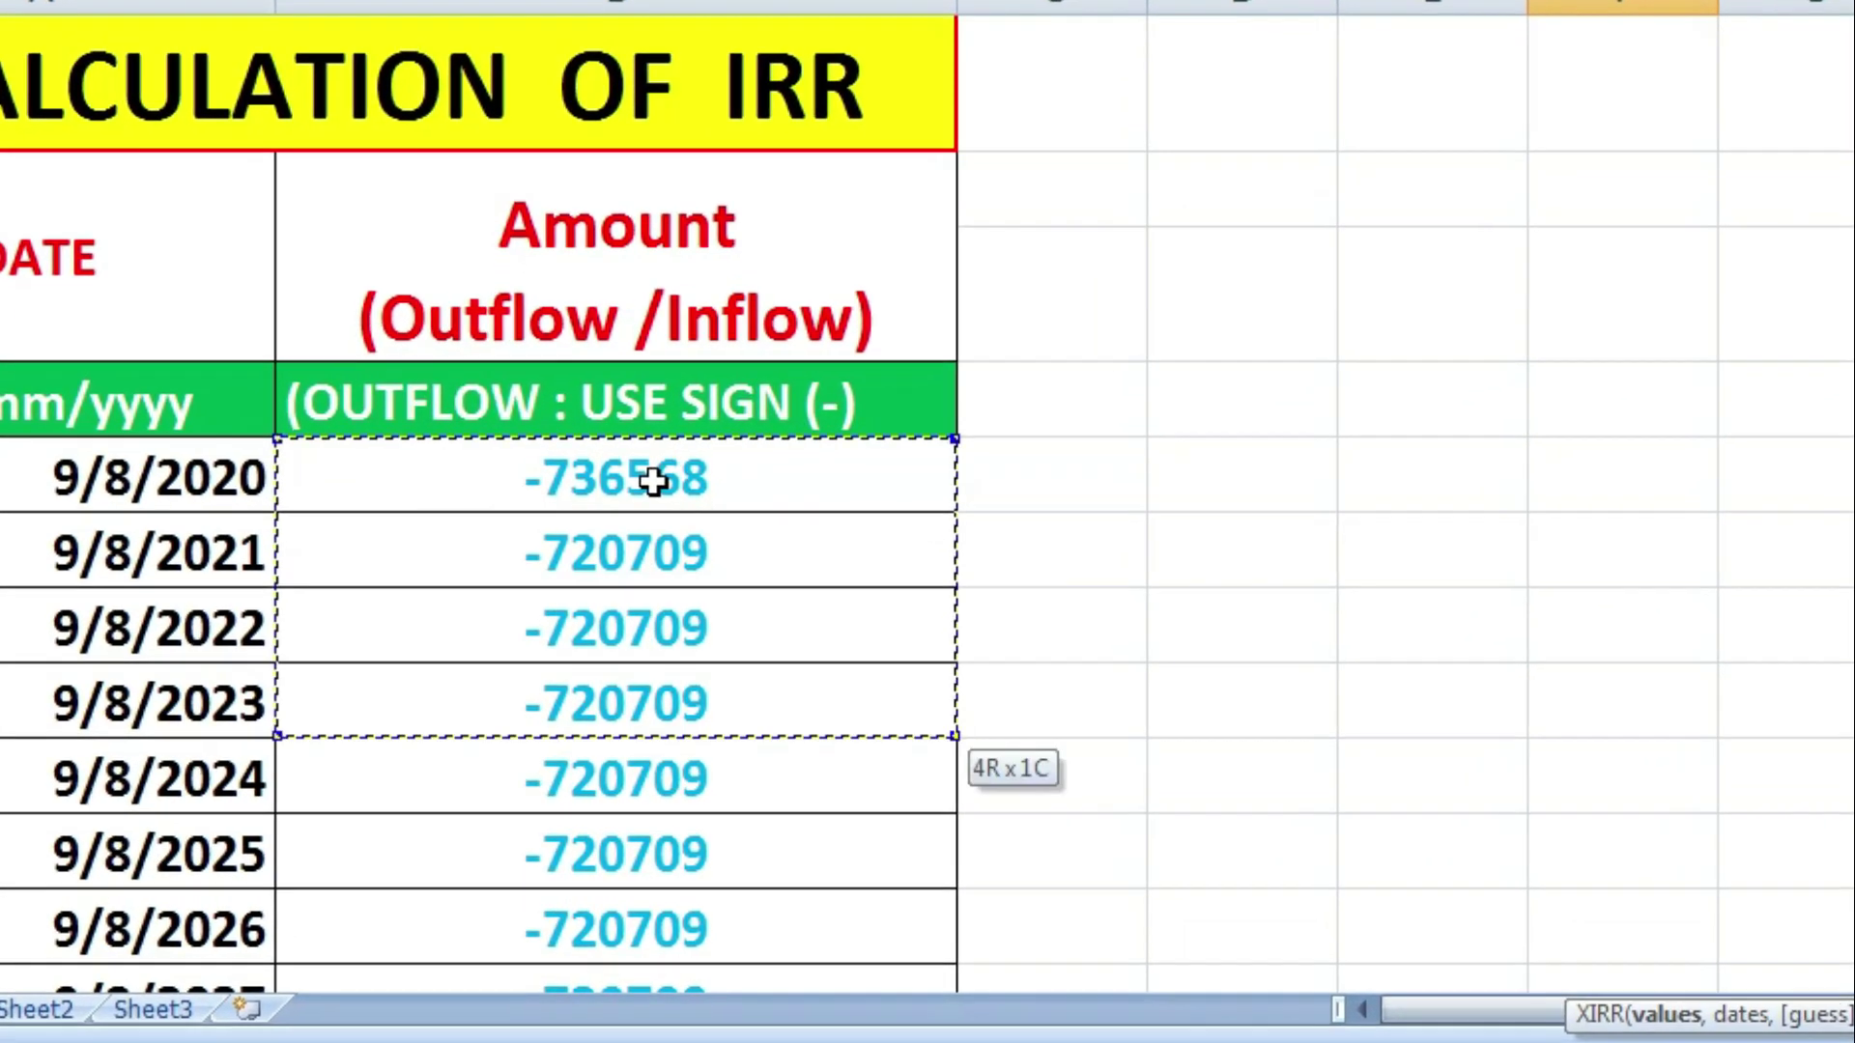
key(shift+Down)
key(shift+Down)
key(shift+Down)
key(shift+Down)
key(shift+Down)
key(shift+Down)
key(shift+Down)
key(shift+Down)
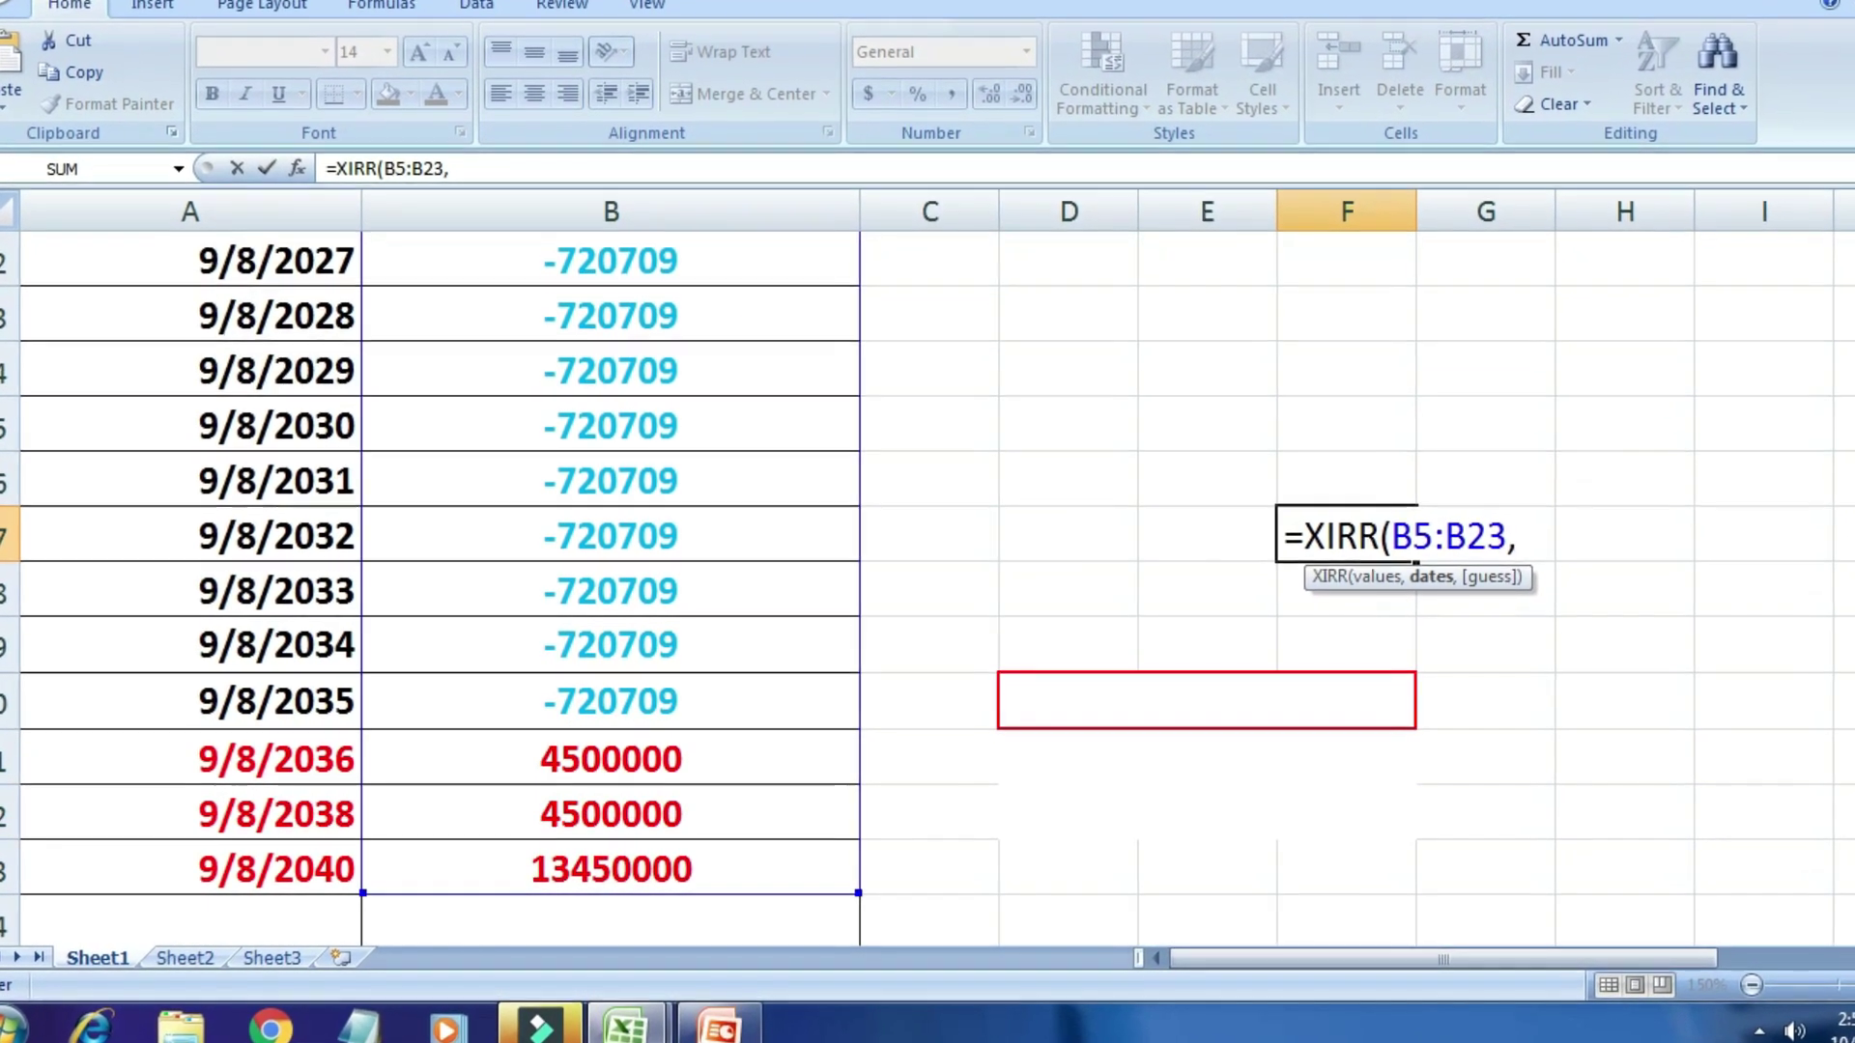
Complete the XIRR formula in cell F17 with the dates in A5:A23
scroll(435, 579, up, 3)
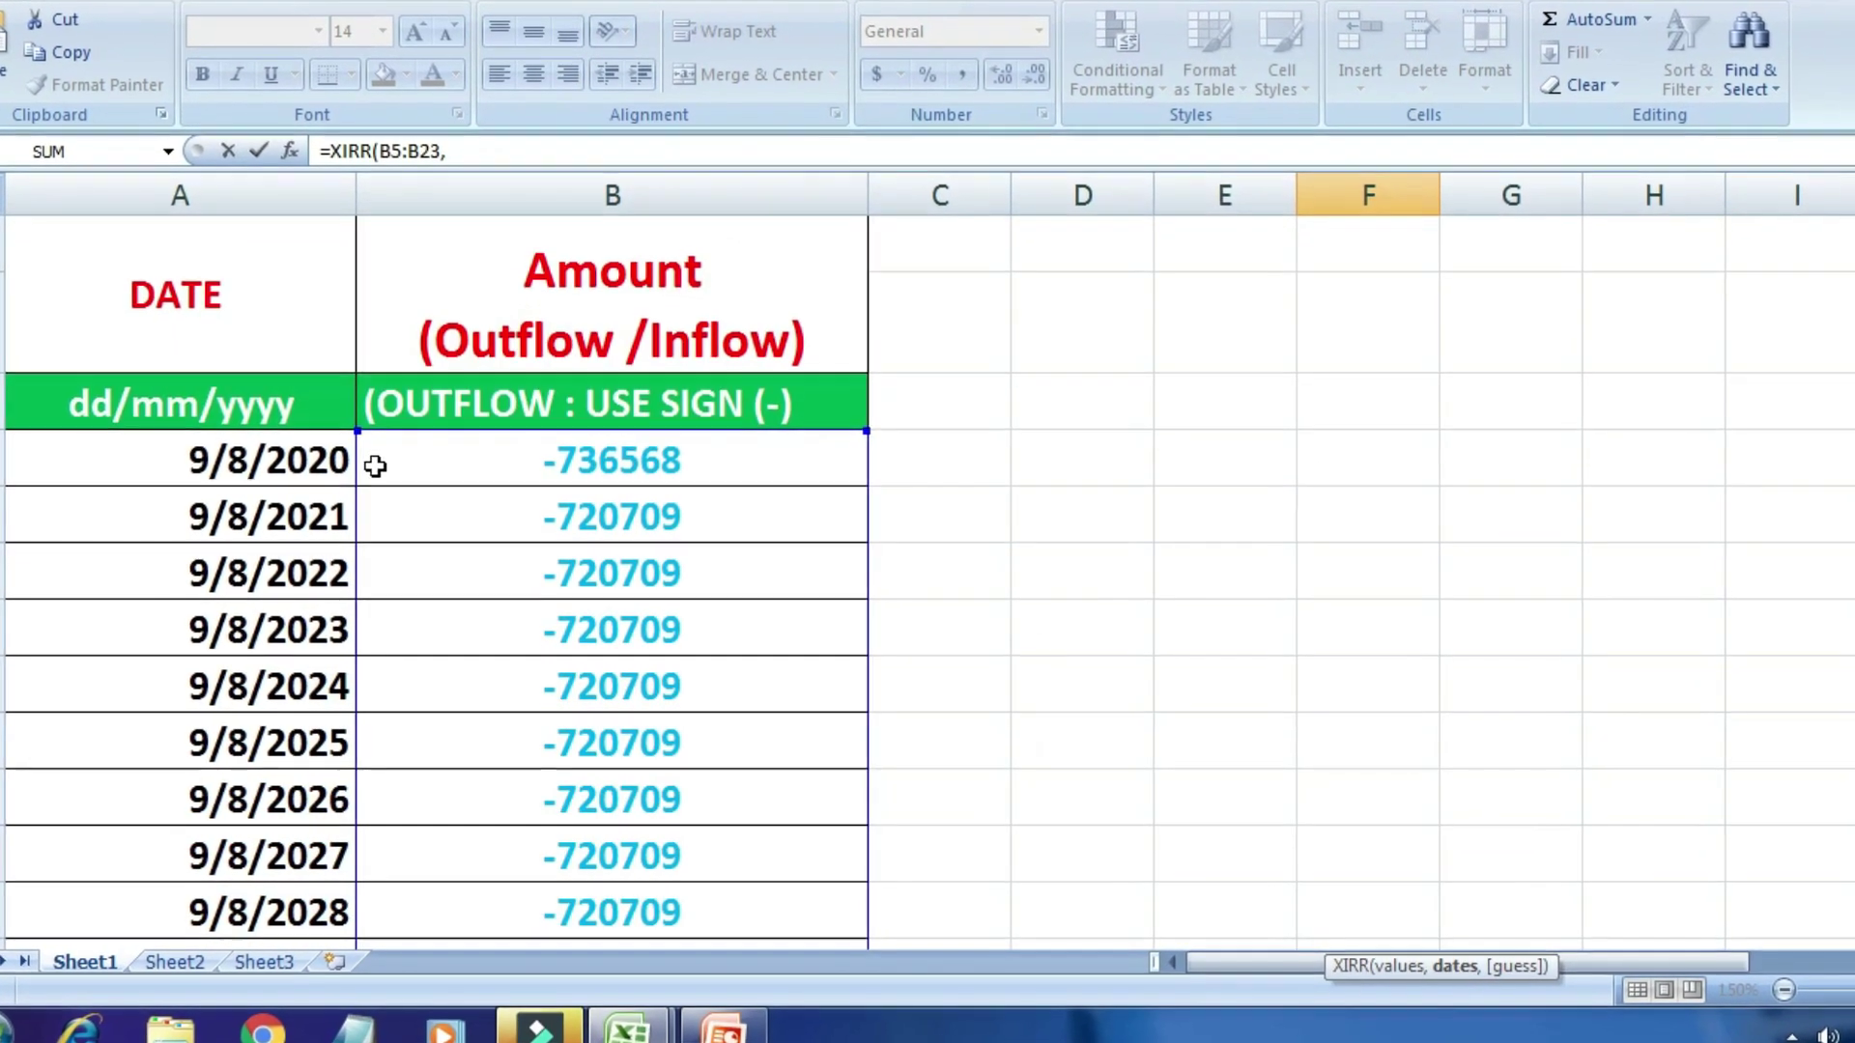
click(296, 447)
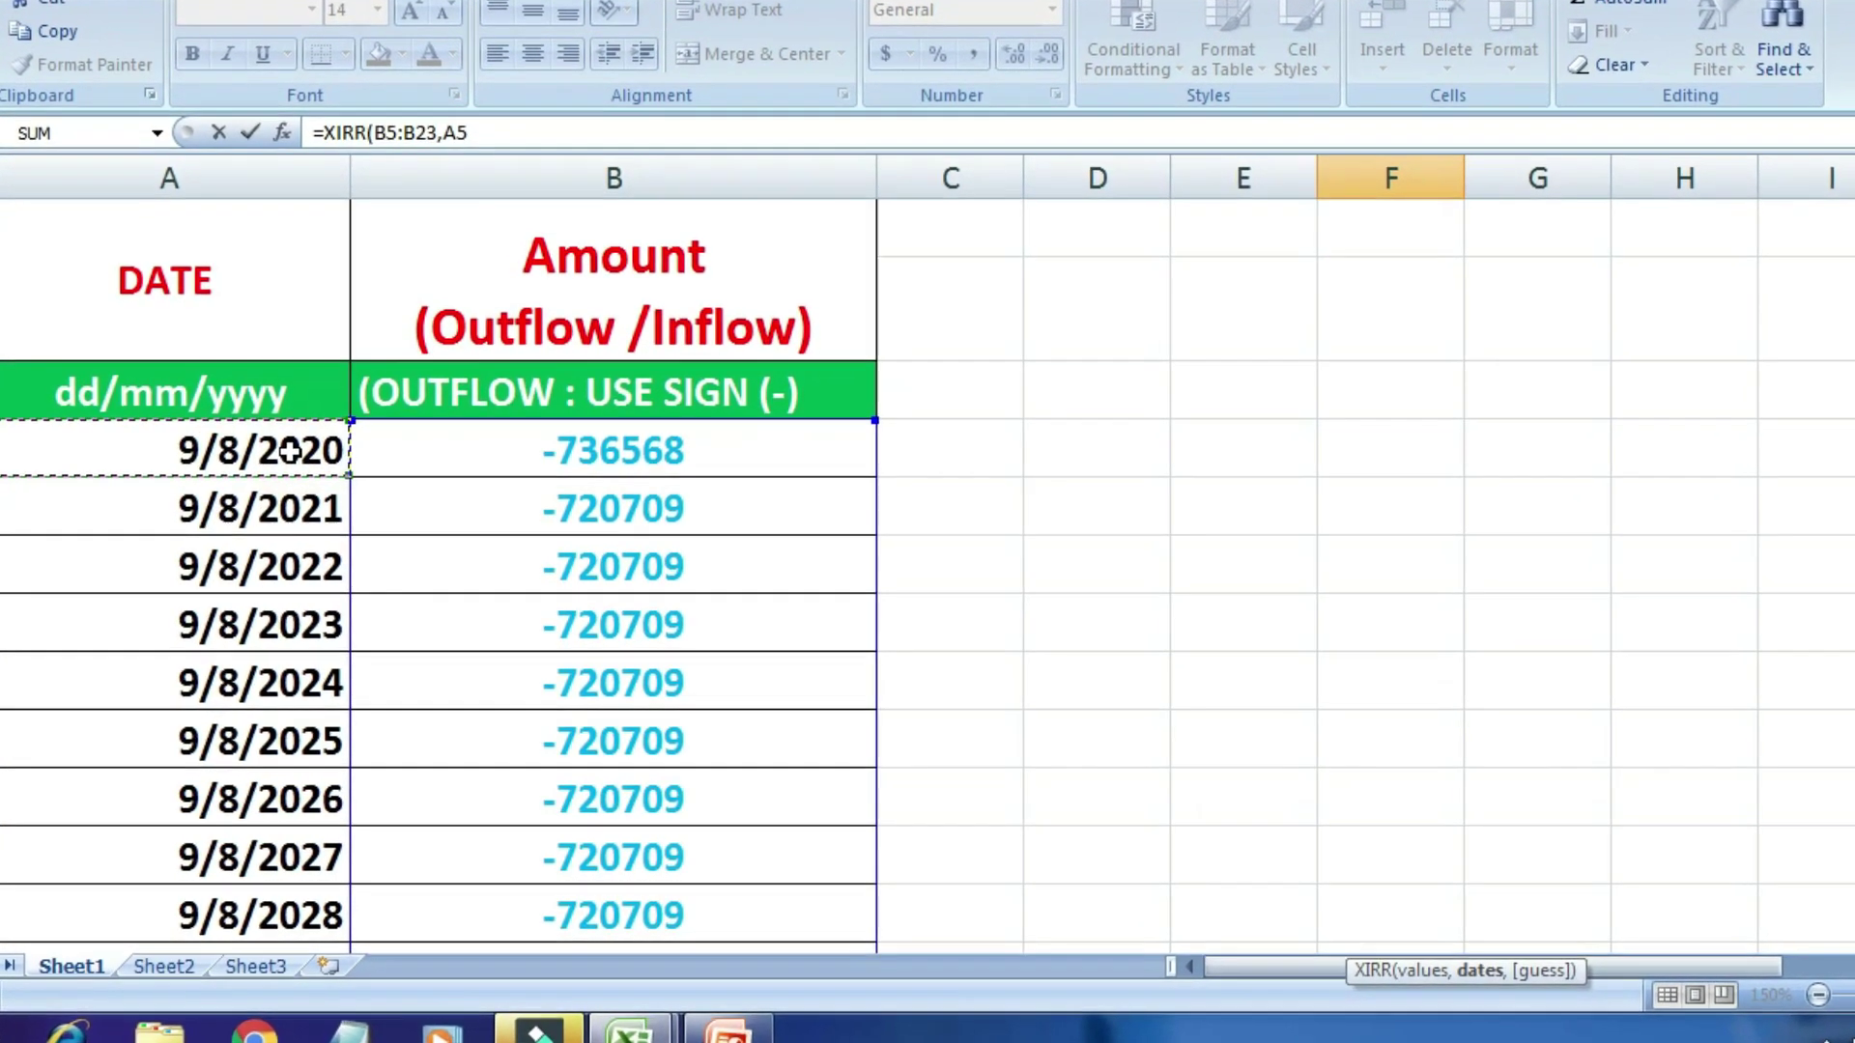
drag(287, 448, 262, 415)
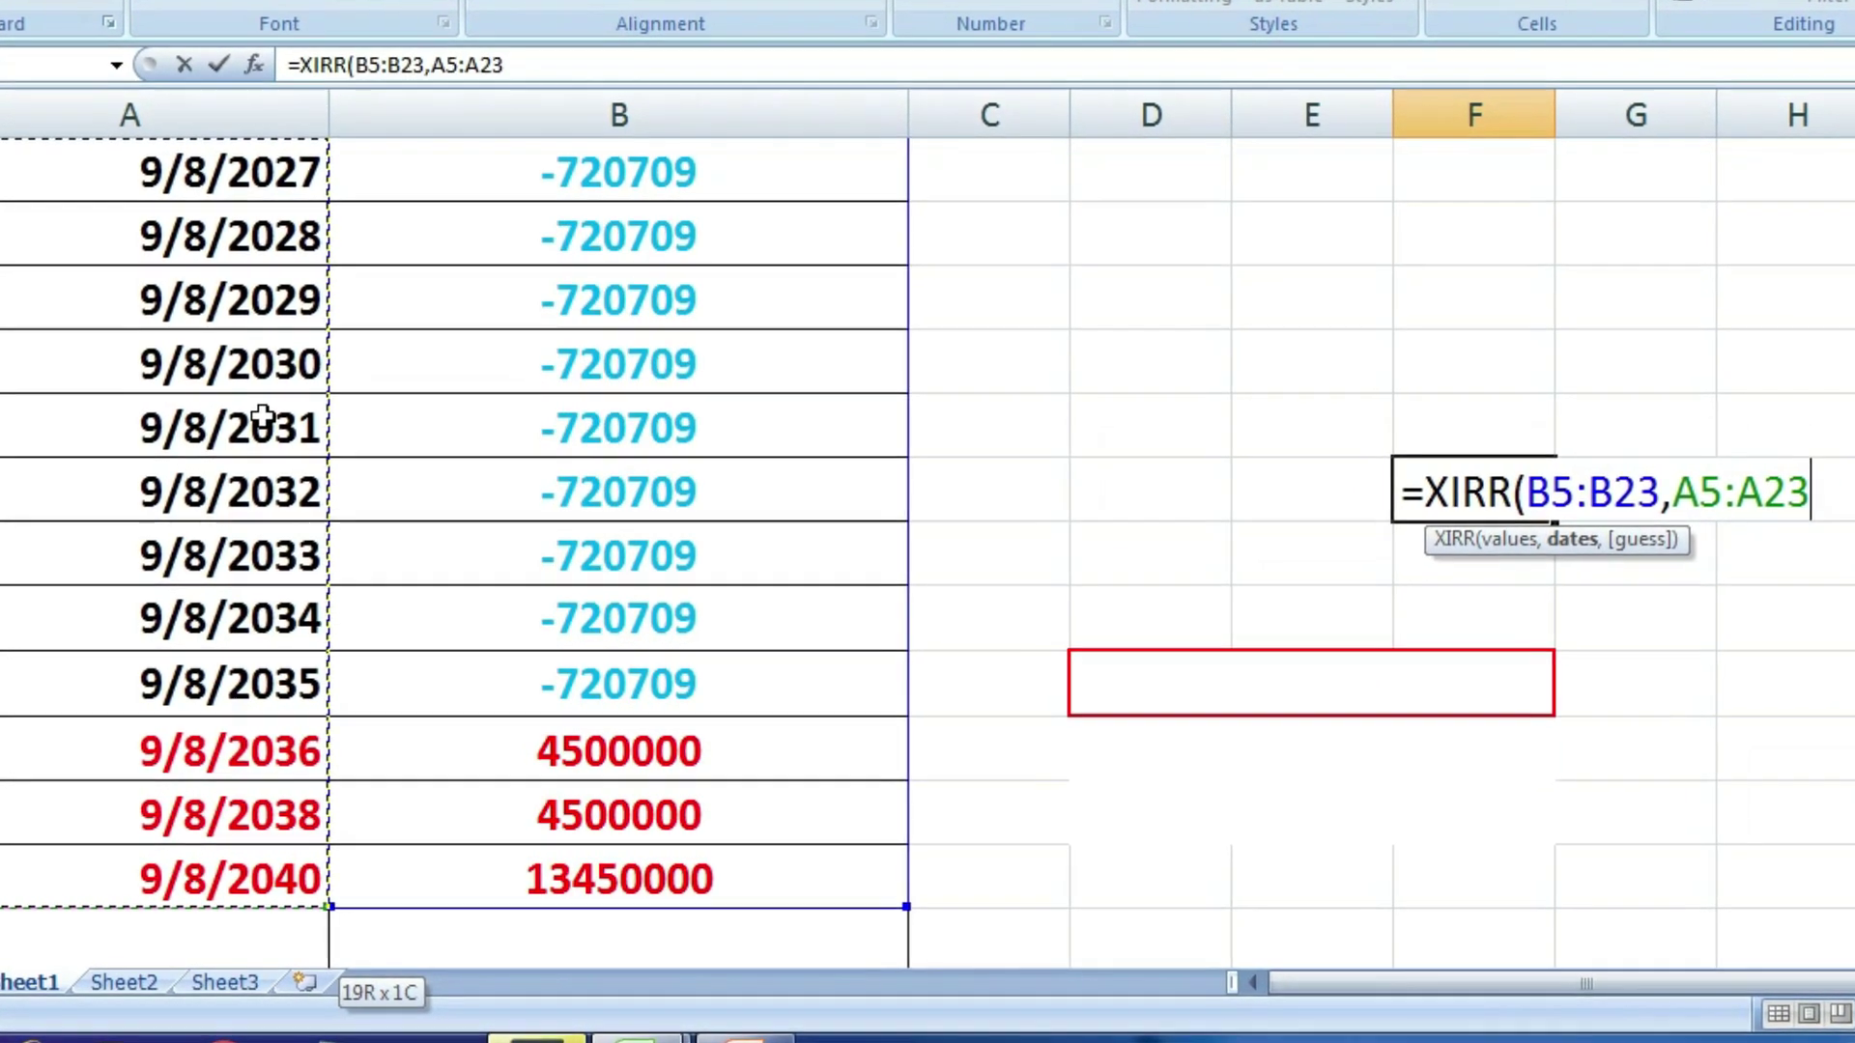
text())
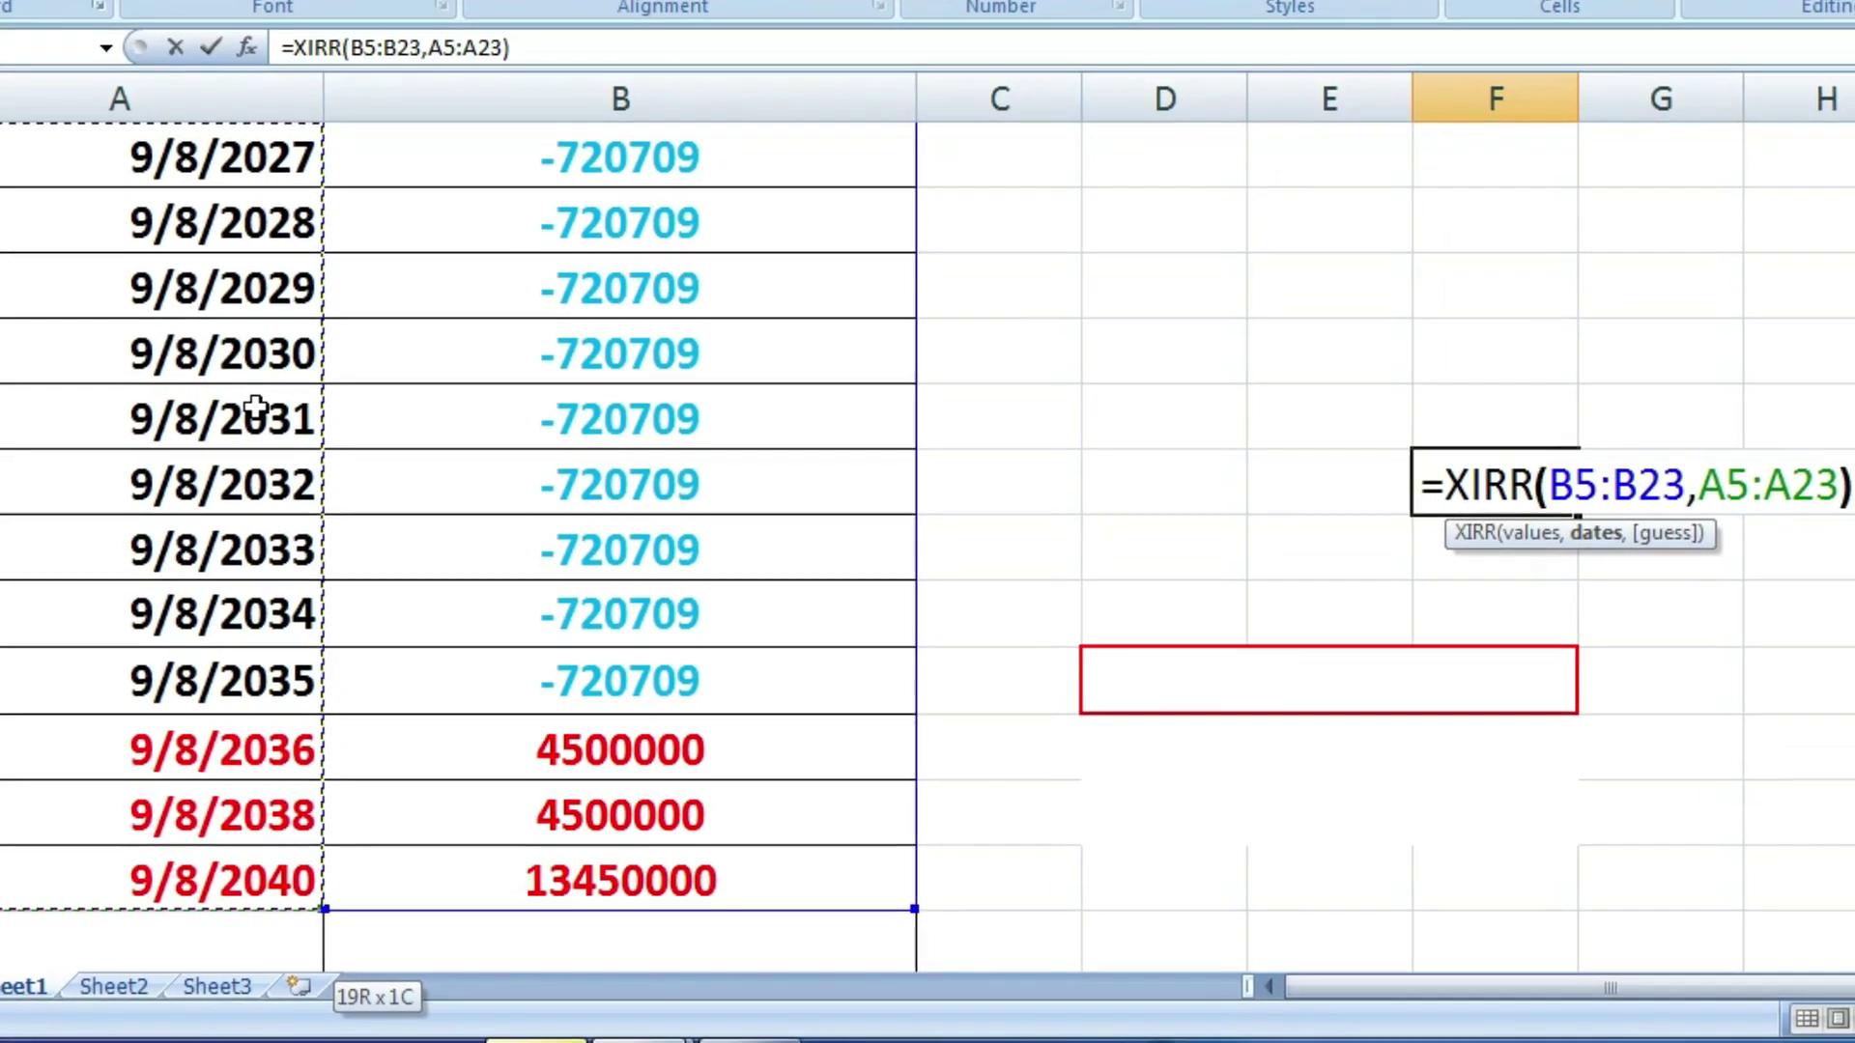
key(Return)
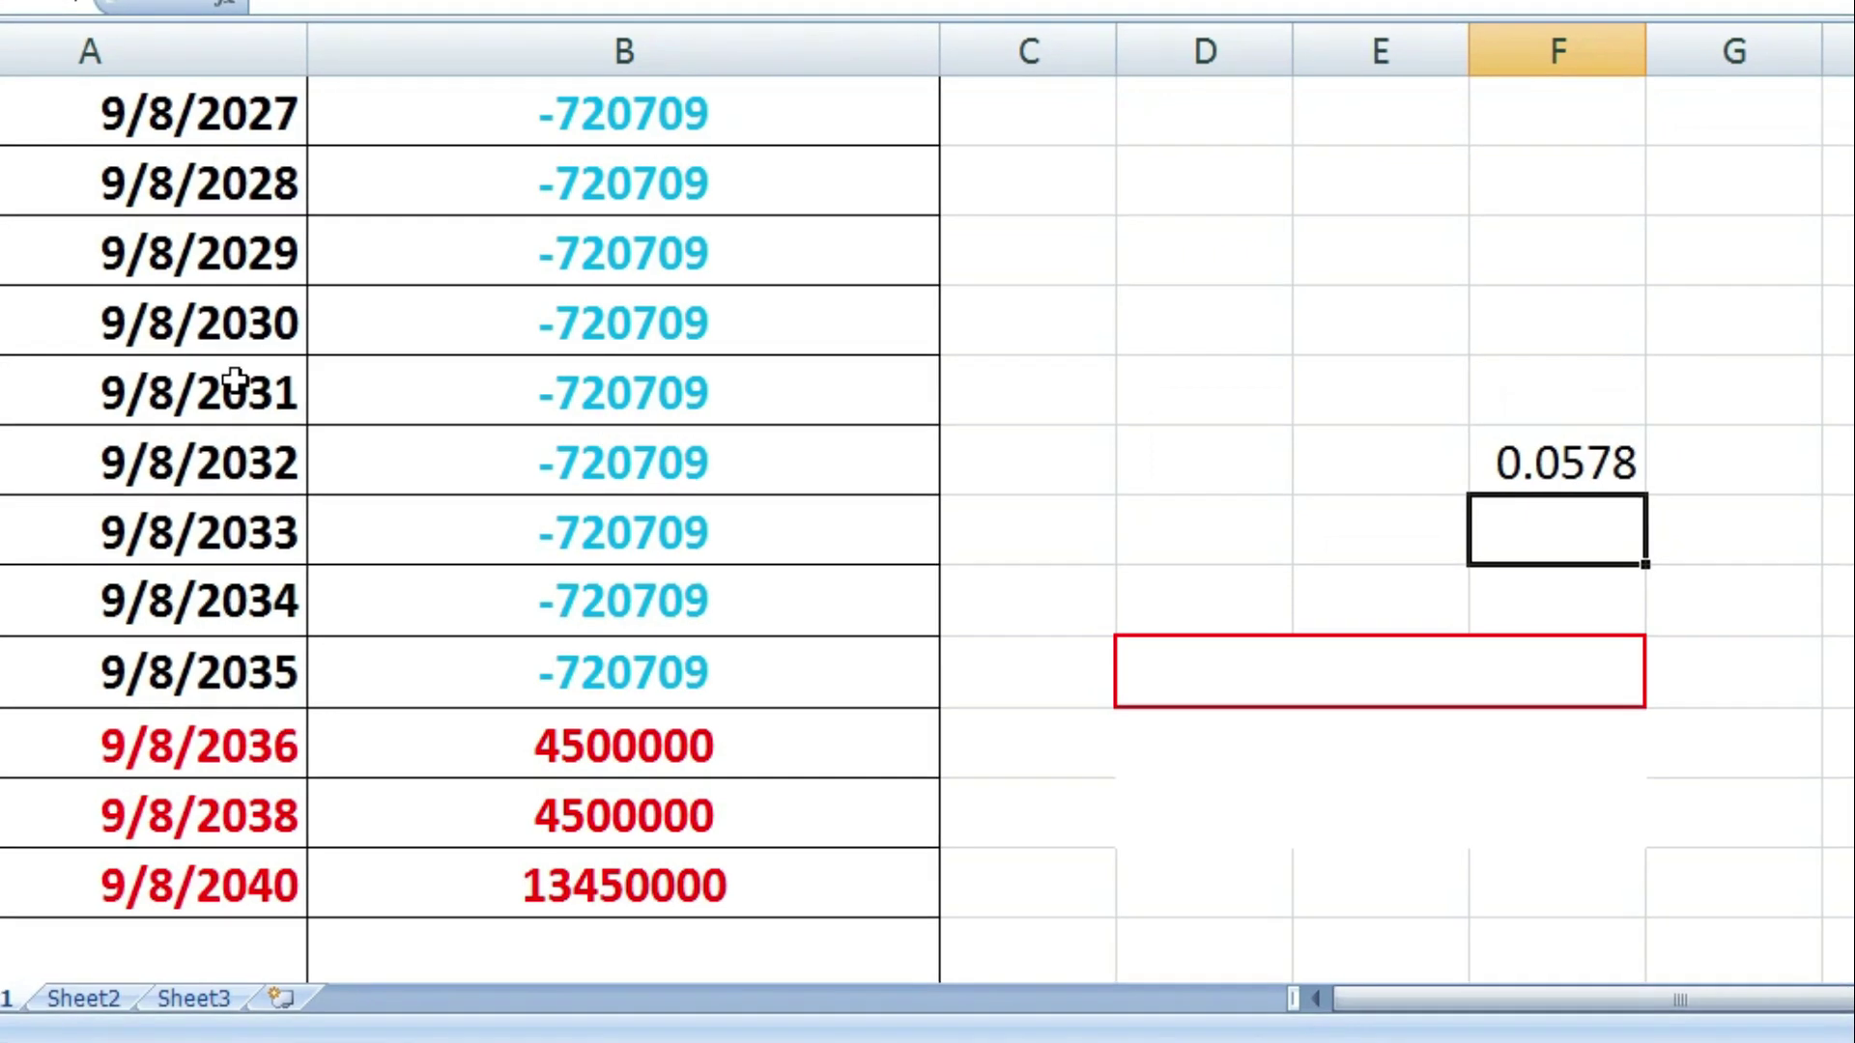
Format the XIRR result in cell F17 as Percentage
key(Up)
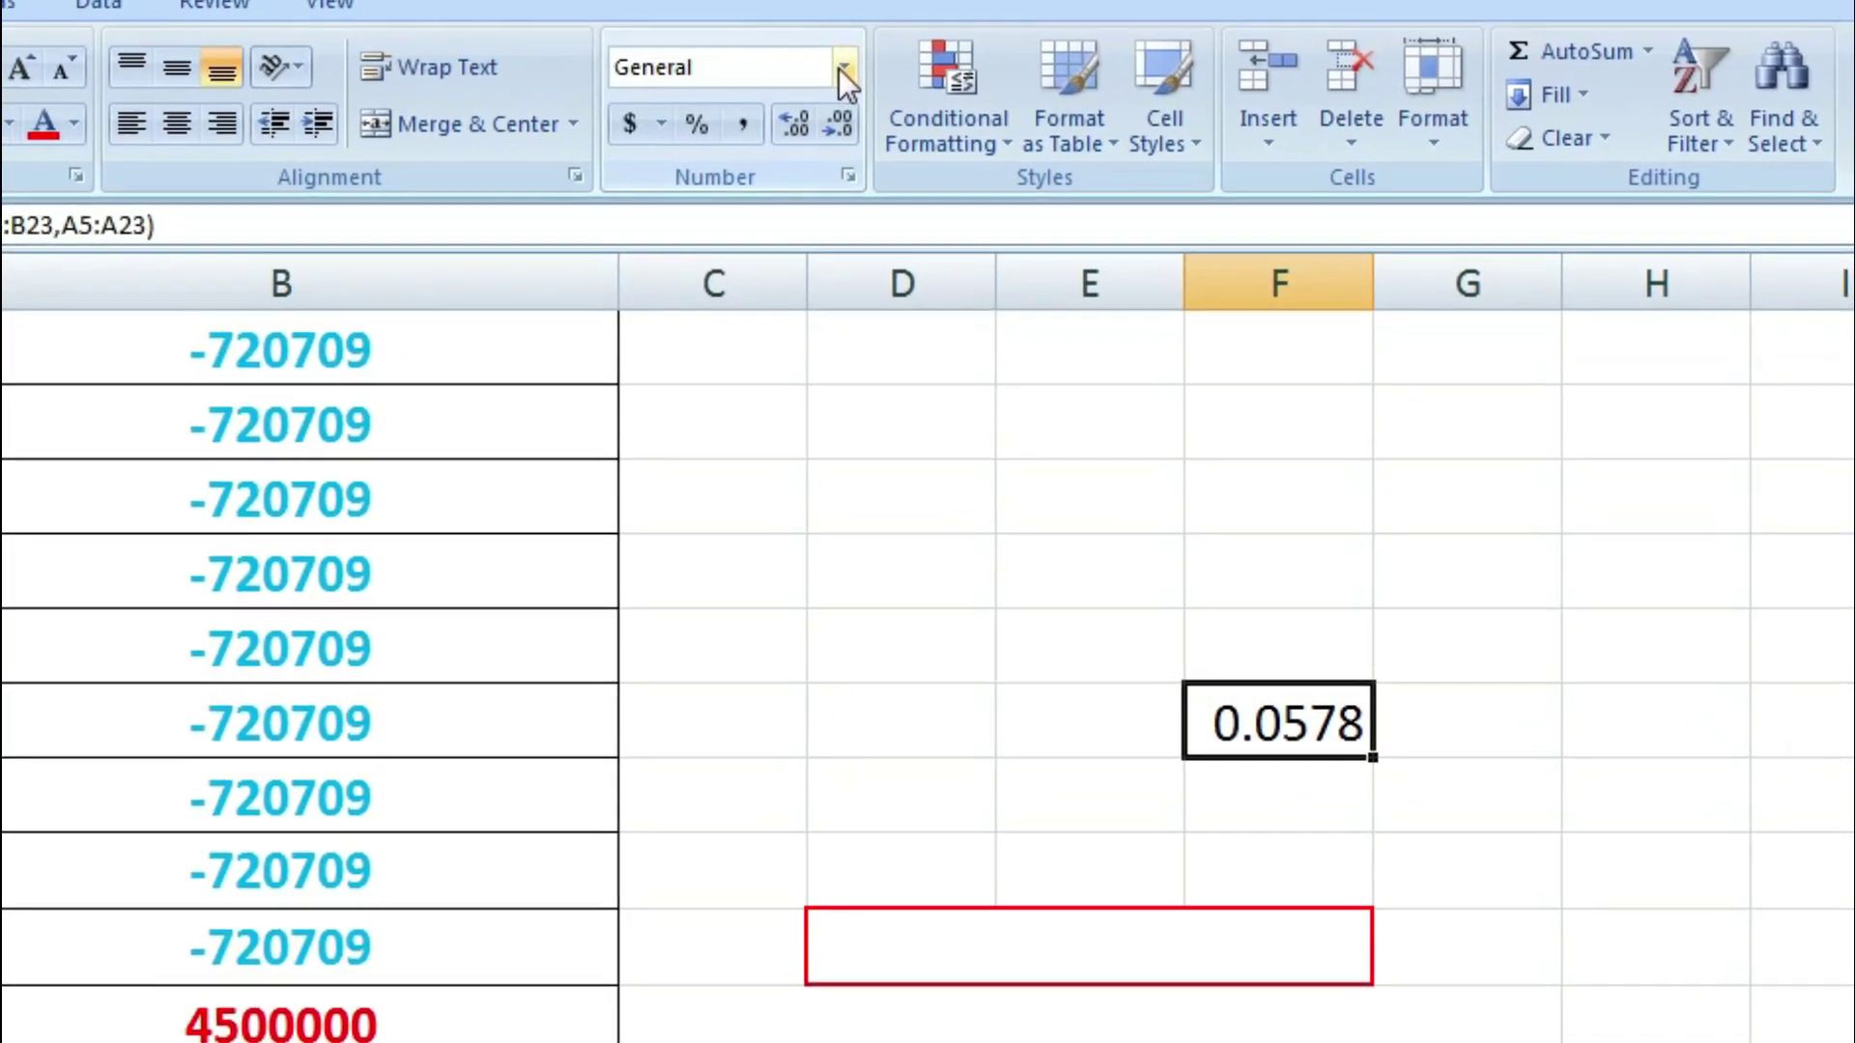
click(909, 80)
click(703, 770)
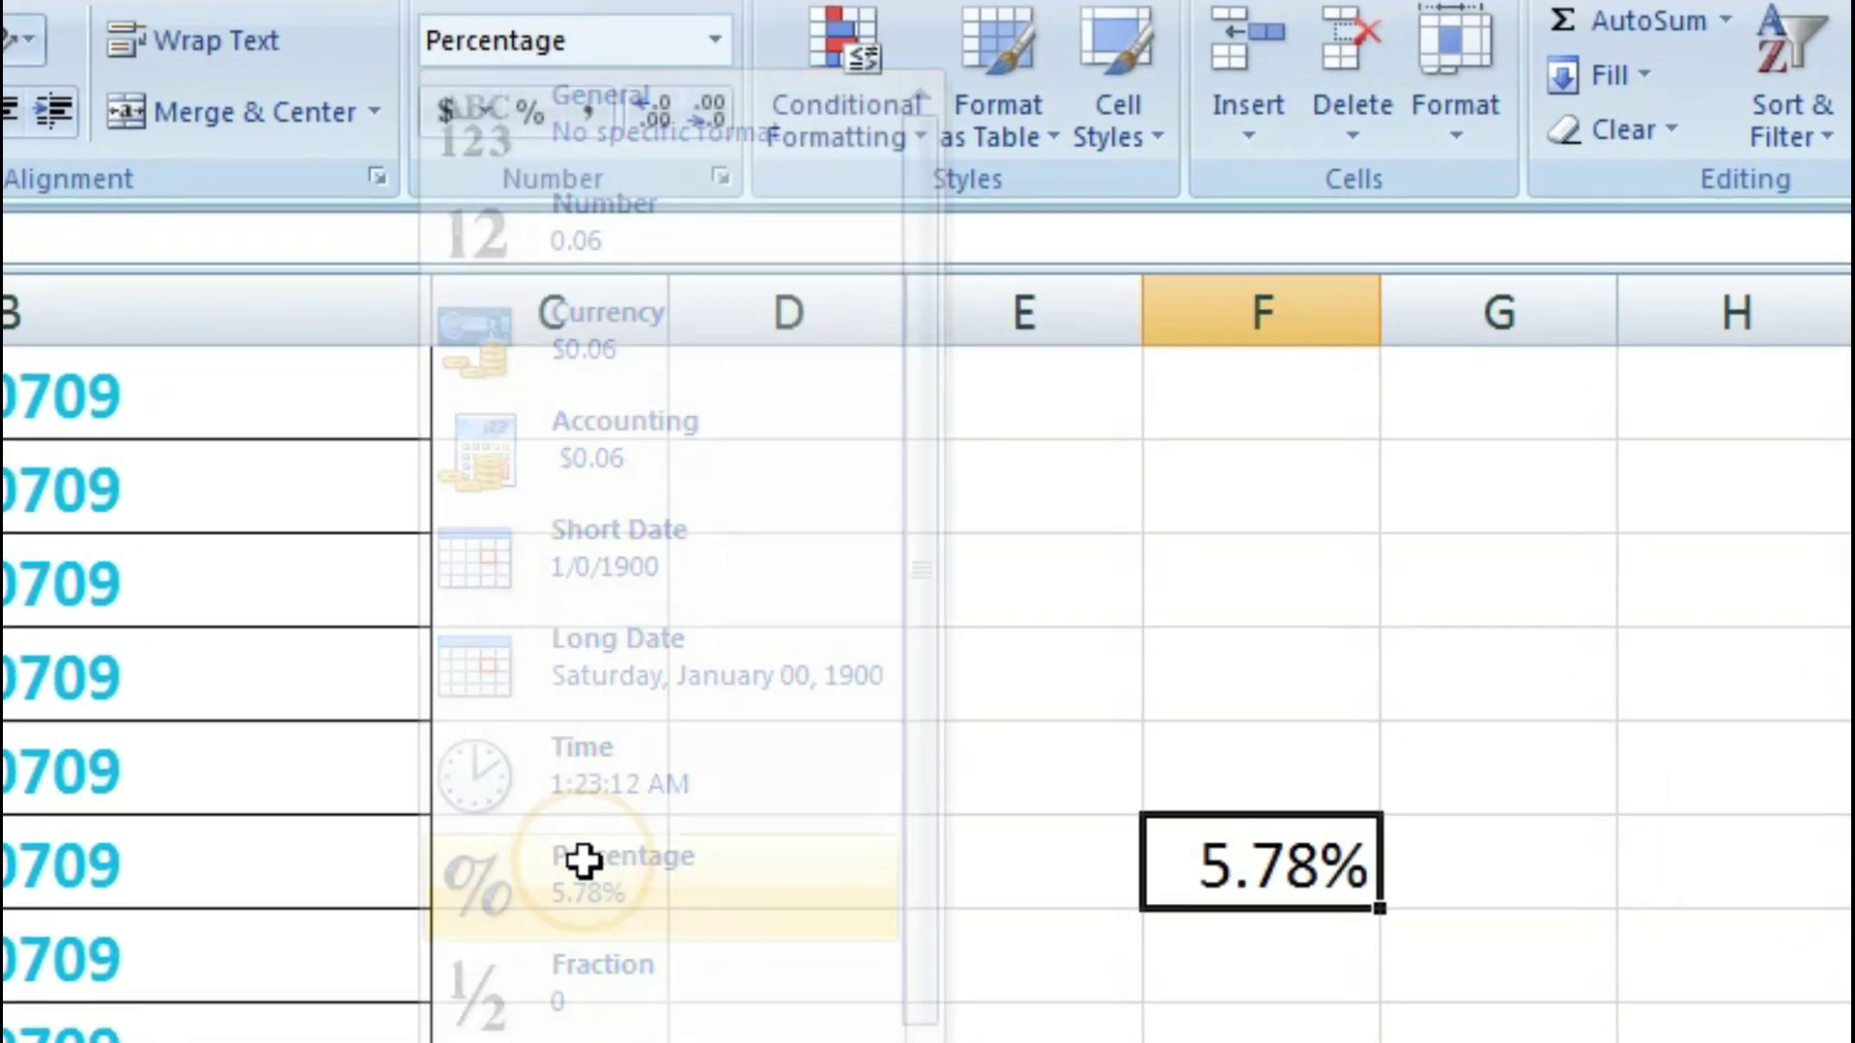